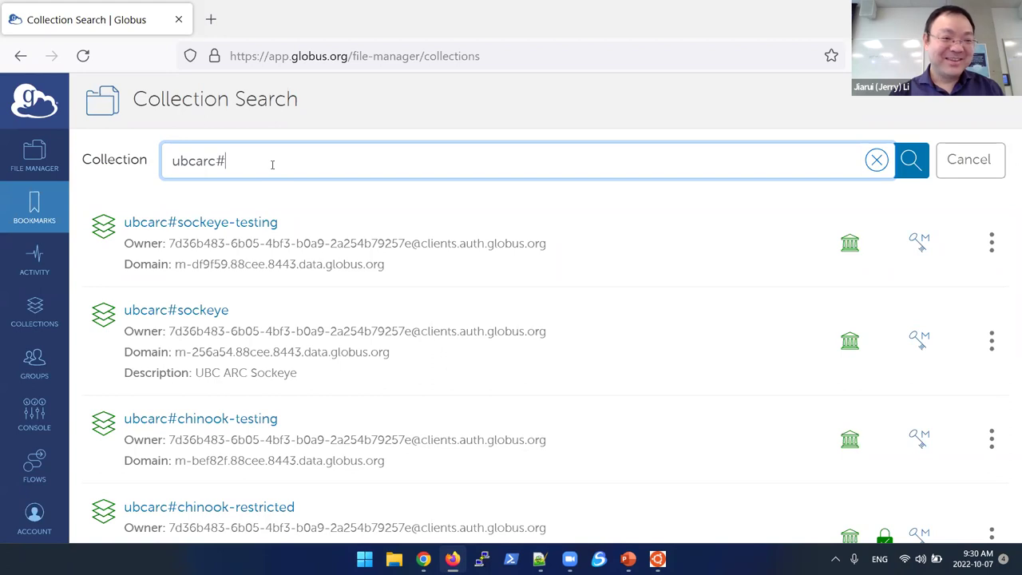
Step: Open the ubcarc#chinook collection from a 'chinook' search and enter the path /ch-ekplu-1
{"action": "type", "text": "chinook"}
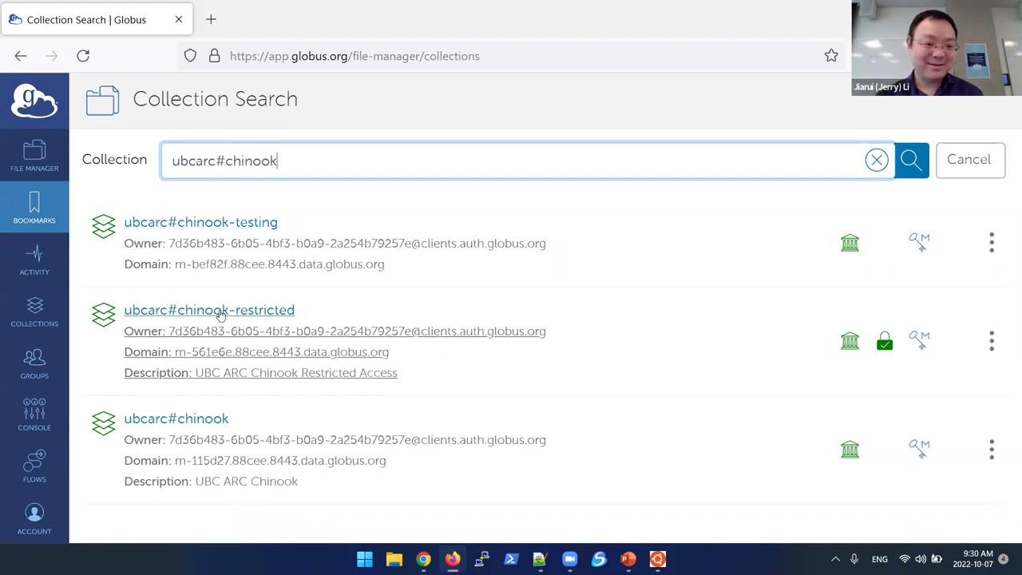
{"action": "left_click", "coordinate": [199, 421]}
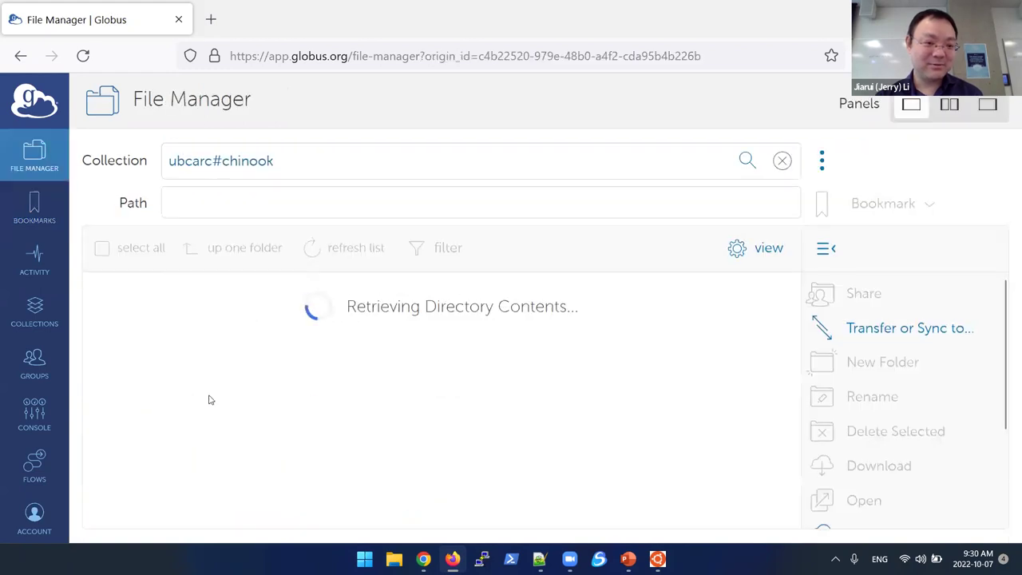
{"action": "left_click", "coordinate": [283, 197]}
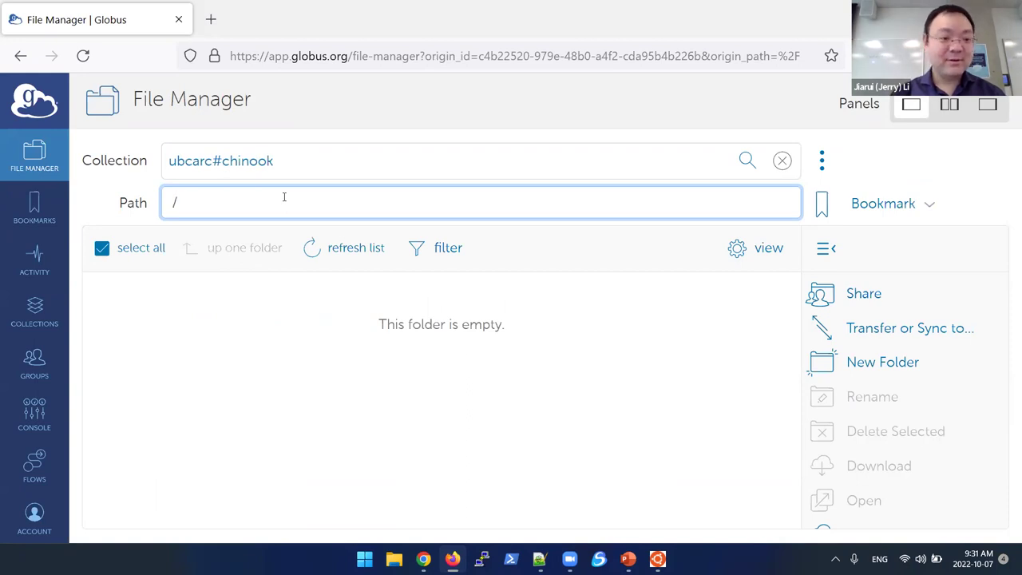
{"action": "type", "text": "ch"}
{"action": "key", "text": "BackSpace"}
{"action": "key", "text": "BackSpace"}
{"action": "type", "text": "h"}
{"action": "key", "text": "BackSpace"}
{"action": "type", "text": "ch"}
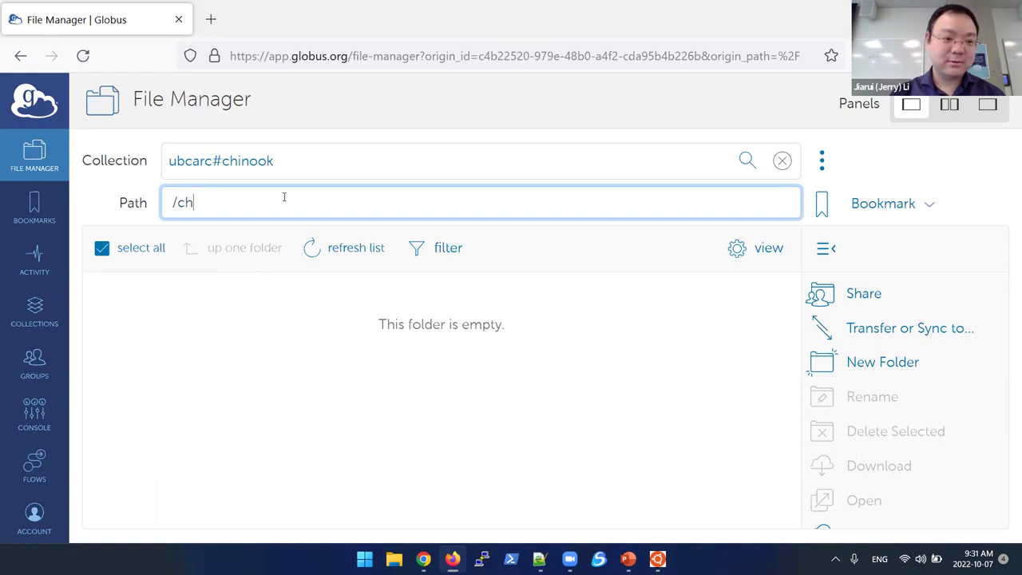
{"action": "key", "text": "BackSpace"}
{"action": "key", "text": "BackSpace"}
{"action": "type", "text": "ch-e"}
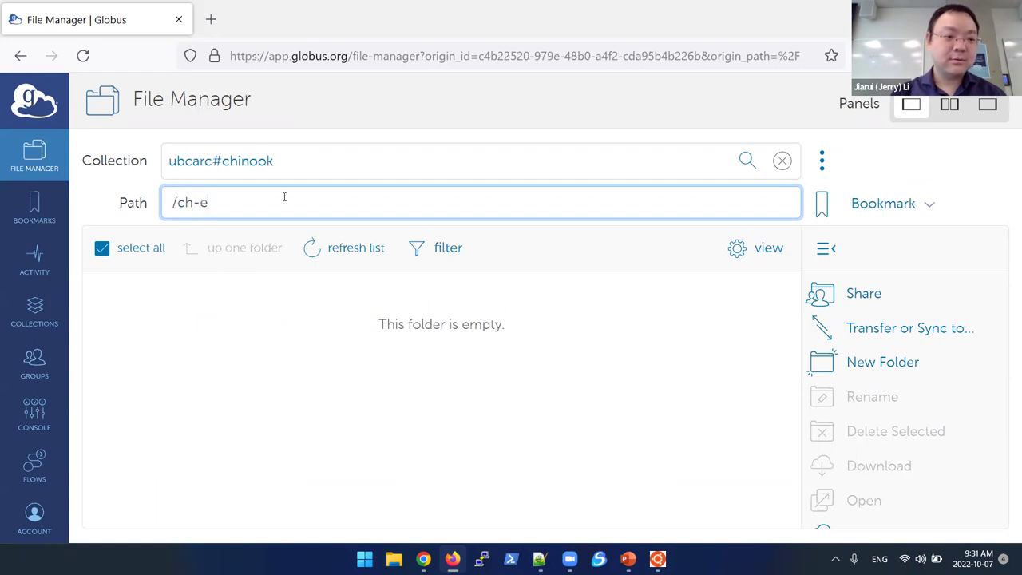
{"action": "type", "text": "pklu"}
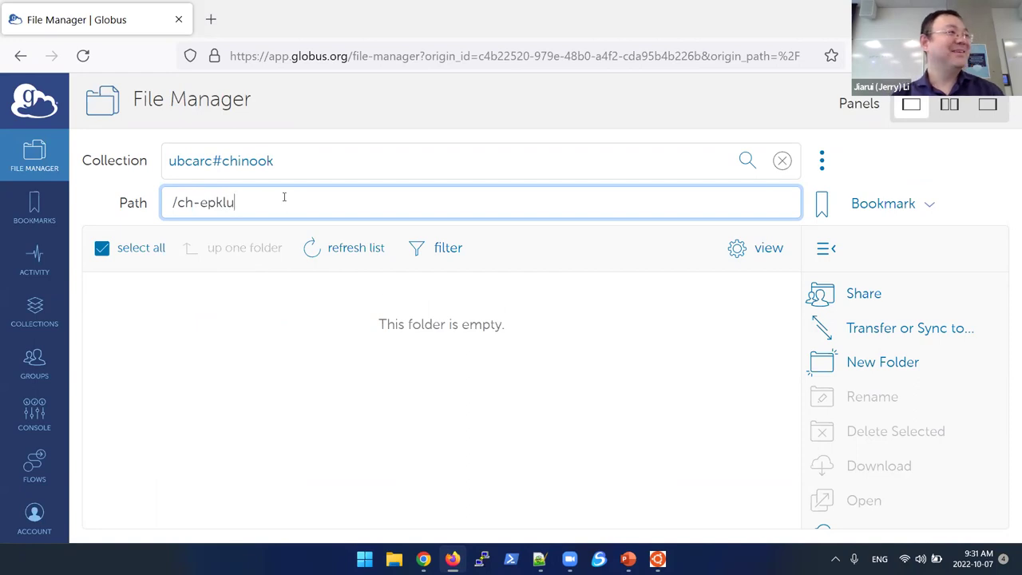
{"action": "key", "text": "BackSpace"}
{"action": "key", "text": "BackSpace"}
{"action": "key", "text": "BackSpace"}
{"action": "key", "text": "BackSpace"}
{"action": "type", "text": "kp"}
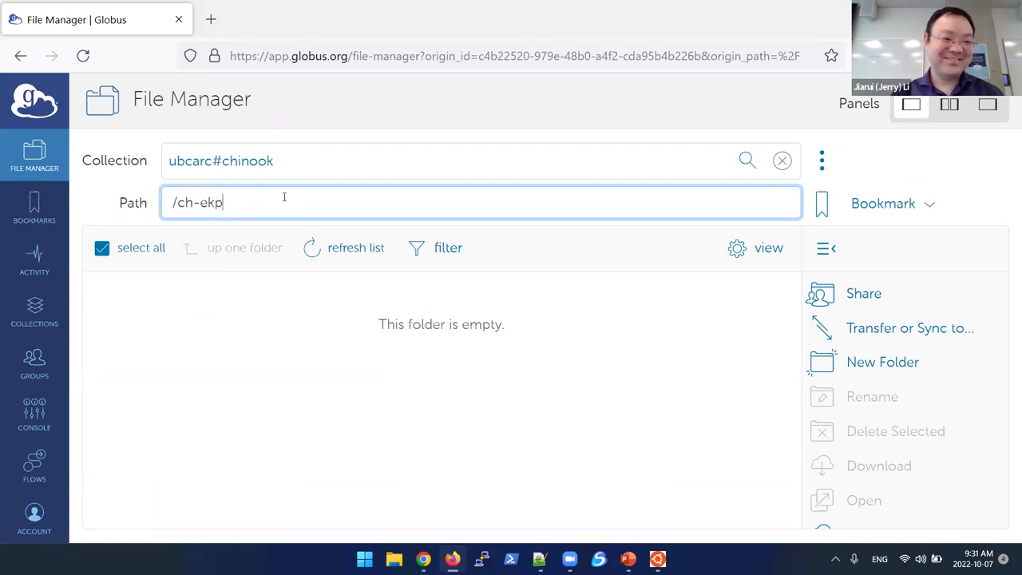
{"action": "type", "text": "lu-1/"}
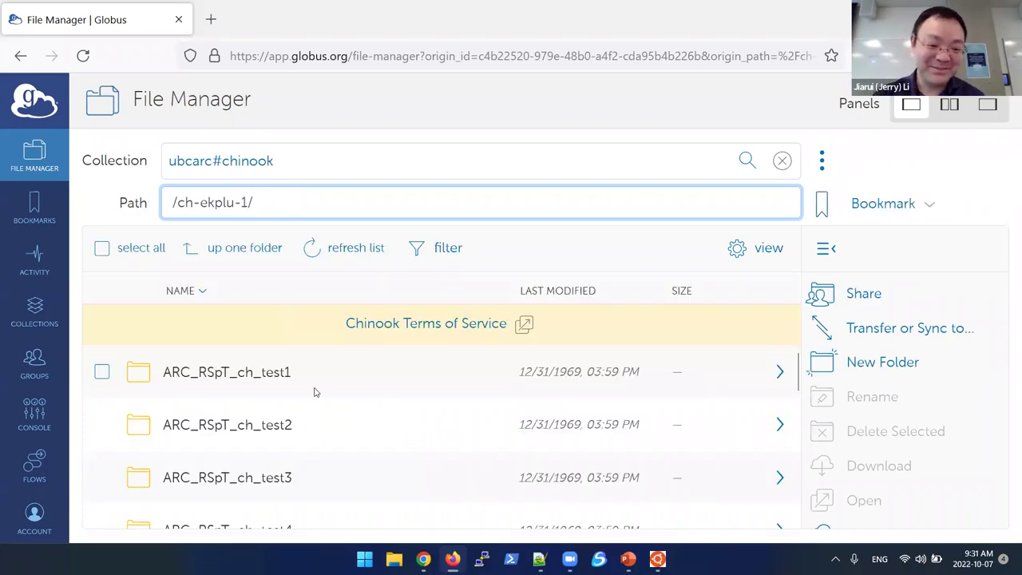
Step: Add a folder named UBC_ARC_Bootcamp in /ch-ekplu-1/ and find it in the listing
{"action": "scroll", "coordinate": [312, 390], "scroll_direction": "down", "scroll_amount": 2}
{"action": "scroll", "coordinate": [313, 392], "scroll_direction": "down", "scroll_amount": 3}
{"action": "scroll", "coordinate": [313, 391], "scroll_direction": "up", "scroll_amount": 2}
{"action": "scroll", "coordinate": [313, 392], "scroll_direction": "down", "scroll_amount": 3}
{"action": "scroll", "coordinate": [314, 392], "scroll_direction": "up", "scroll_amount": 3}
{"action": "scroll", "coordinate": [314, 391], "scroll_direction": "up", "scroll_amount": 3}
{"action": "scroll", "coordinate": [314, 391], "scroll_direction": "down", "scroll_amount": 3}
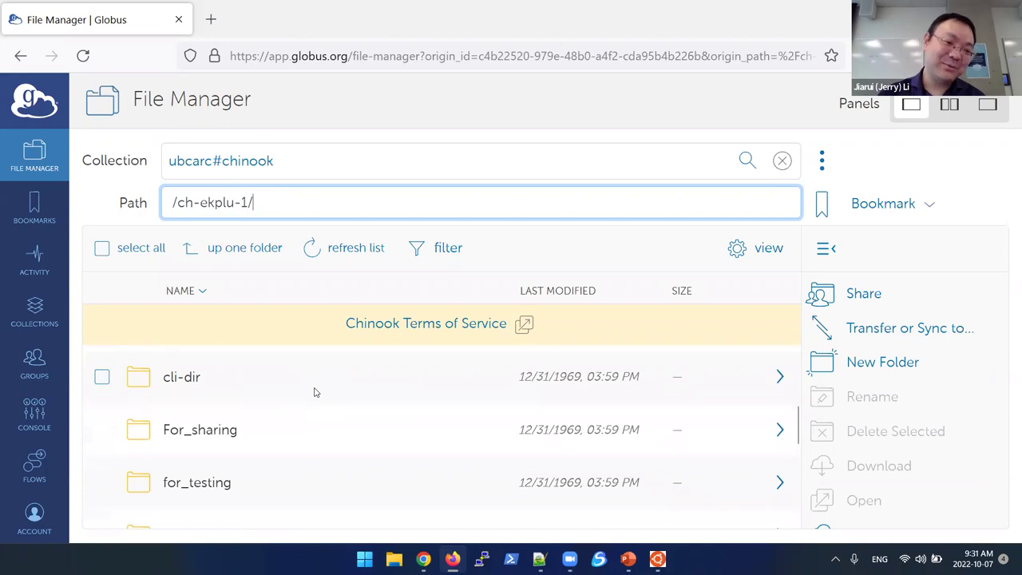
{"action": "scroll", "coordinate": [314, 391], "scroll_direction": "down", "scroll_amount": 3}
{"action": "scroll", "coordinate": [314, 391], "scroll_direction": "down", "scroll_amount": 2}
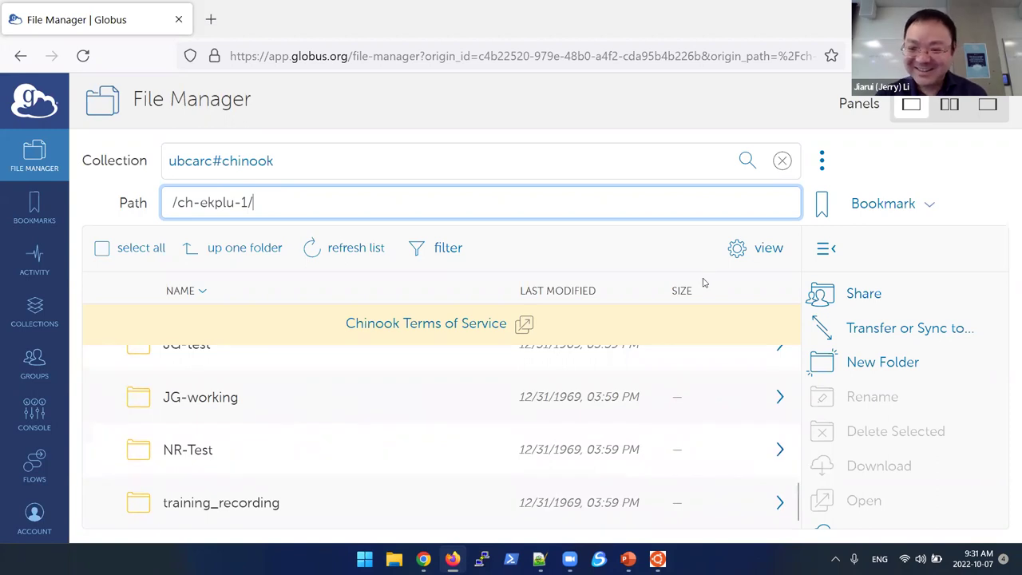
{"action": "left_click", "coordinate": [884, 371]}
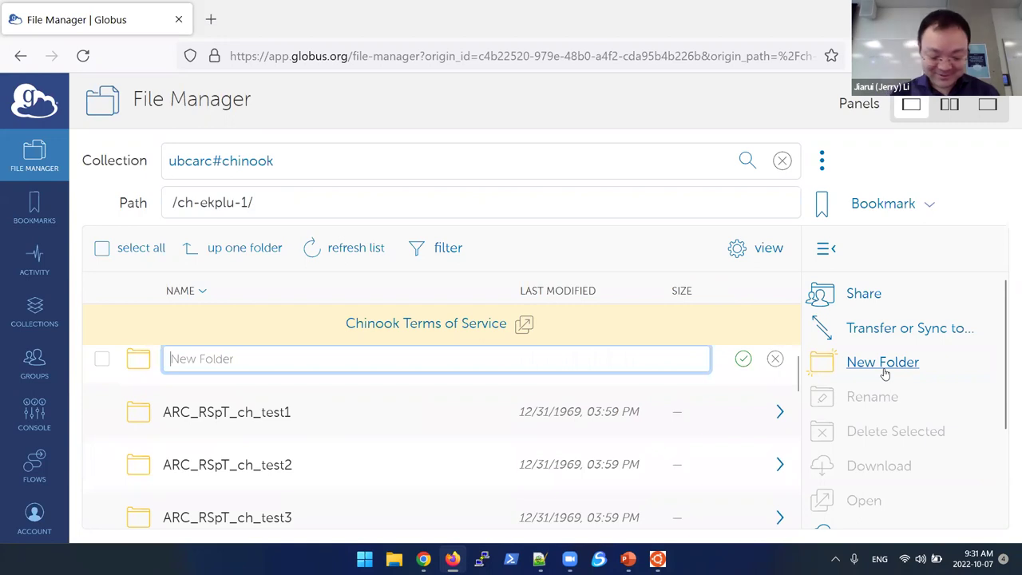
{"action": "type", "text": "UBC_AR"}
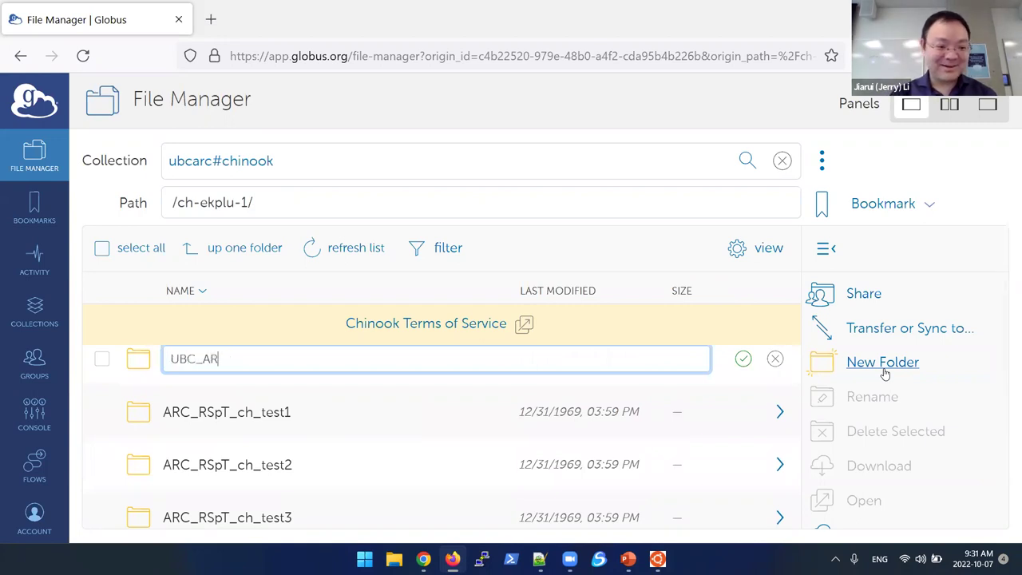
{"action": "type", "text": "C_Boot"}
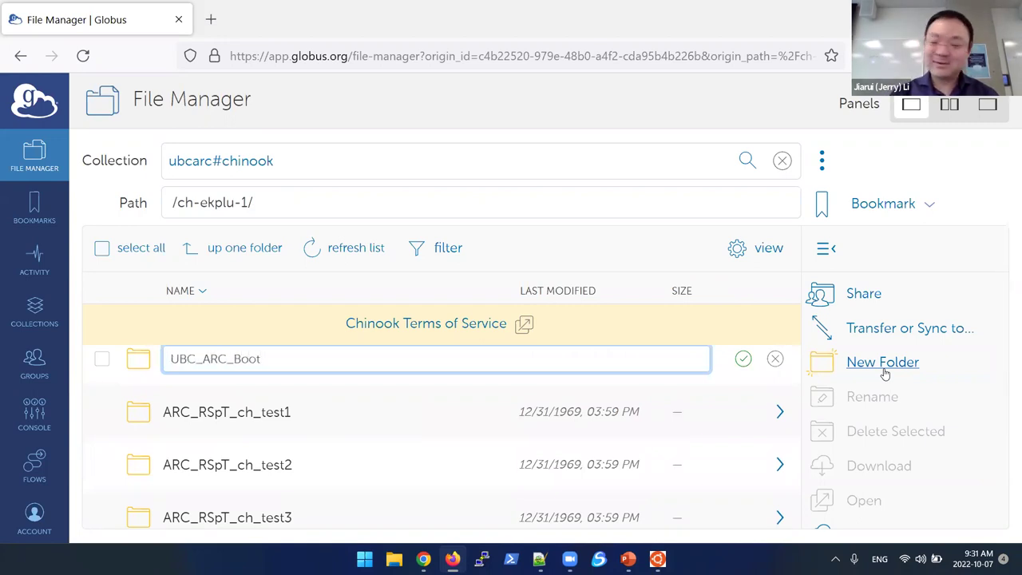
{"action": "type", "text": "camp"}
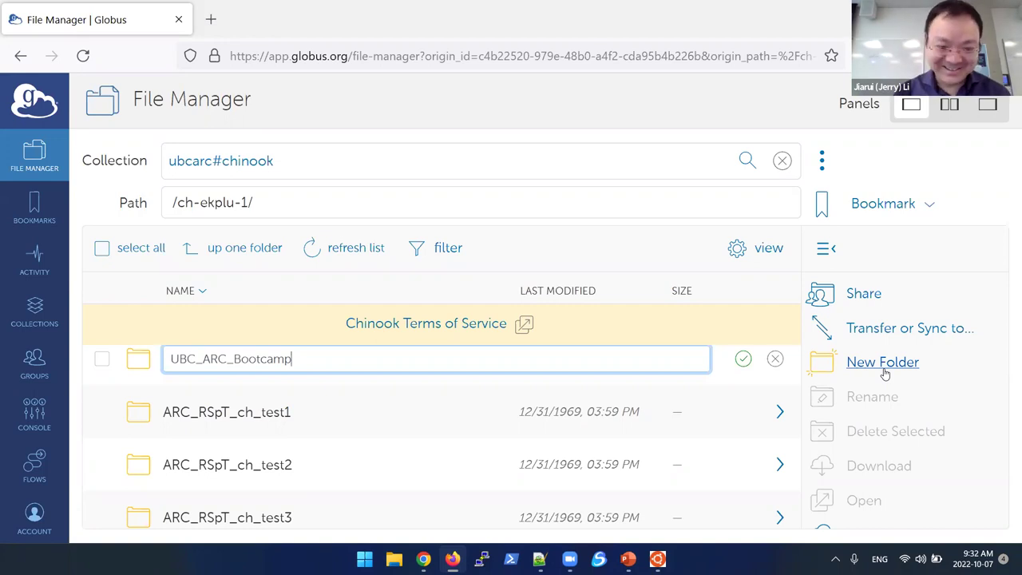
{"action": "key", "text": "Return"}
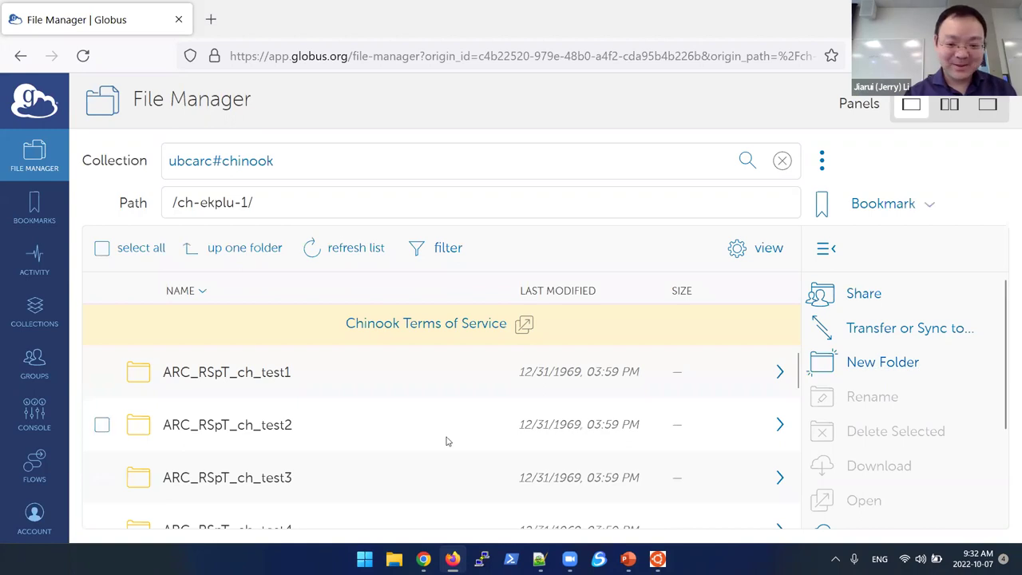
{"action": "scroll", "coordinate": [431, 445], "scroll_direction": "down", "scroll_amount": 3}
{"action": "scroll", "coordinate": [430, 448], "scroll_direction": "down", "scroll_amount": 6}
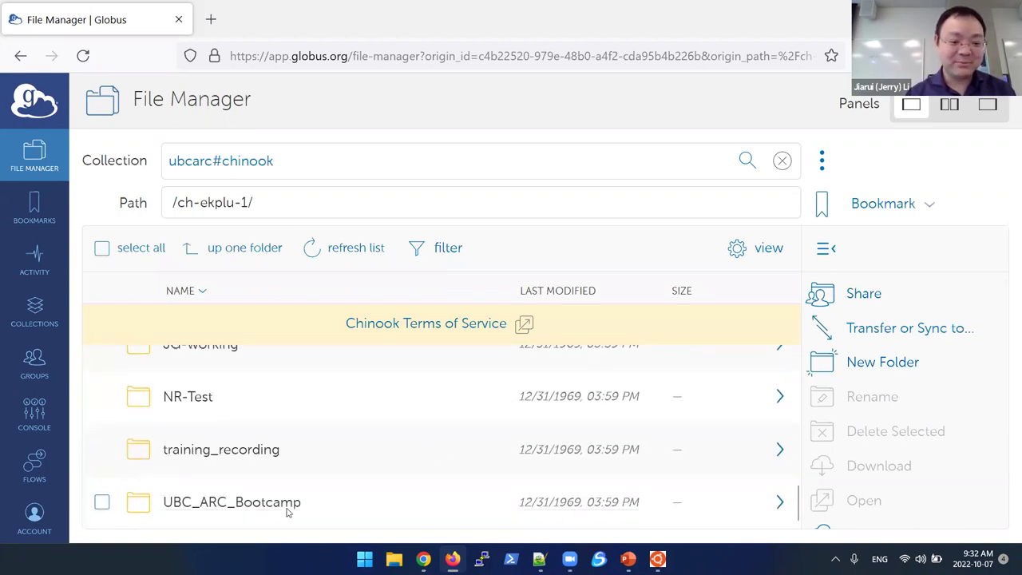
Step: Open the UBC_ARC_Bootcamp folder to check that it contains nothing
{"action": "double_click", "coordinate": [280, 506]}
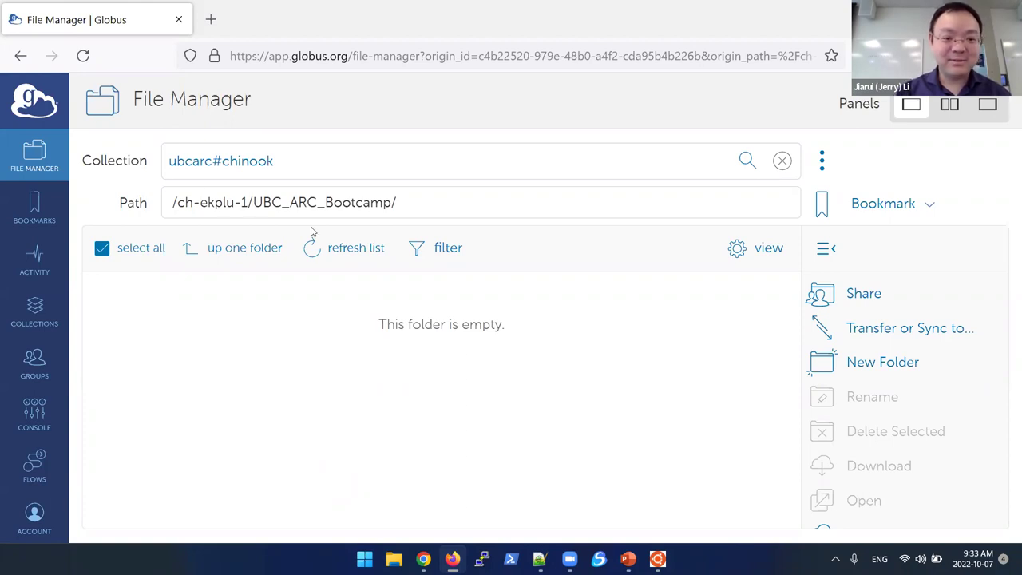
Step: Select UBC_ARC_Bootcamp in /ch-ekplu-1/ and begin adding a guest collection for it
{"action": "left_click", "coordinate": [222, 249]}
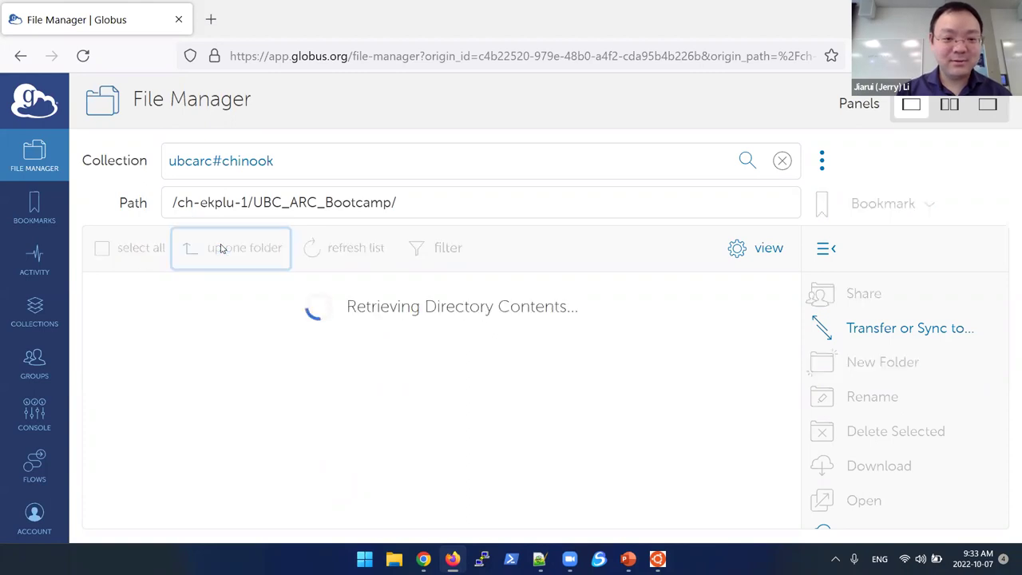
{"action": "scroll", "coordinate": [184, 420], "scroll_direction": "down", "scroll_amount": 10}
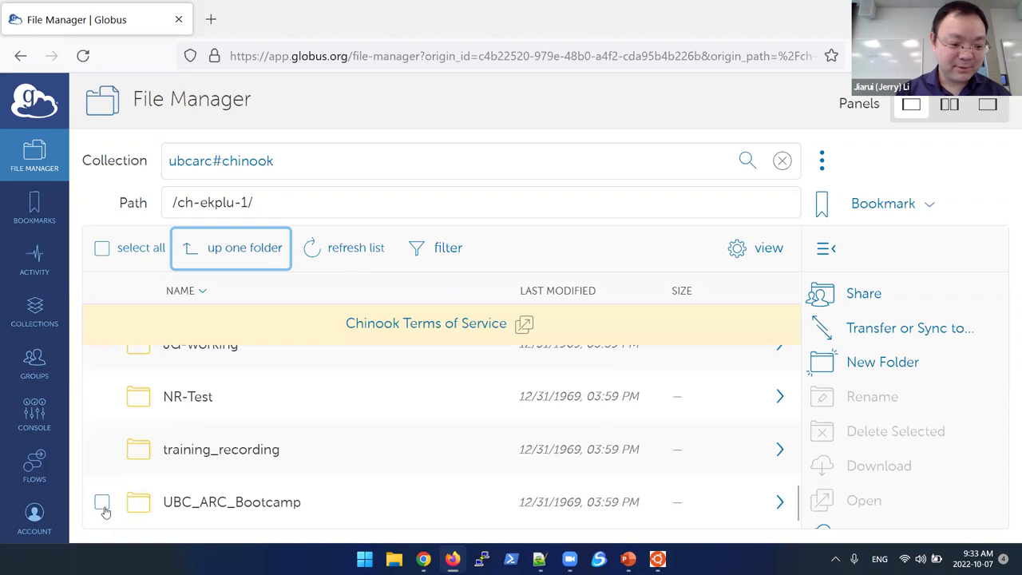
{"action": "left_click", "coordinate": [103, 503]}
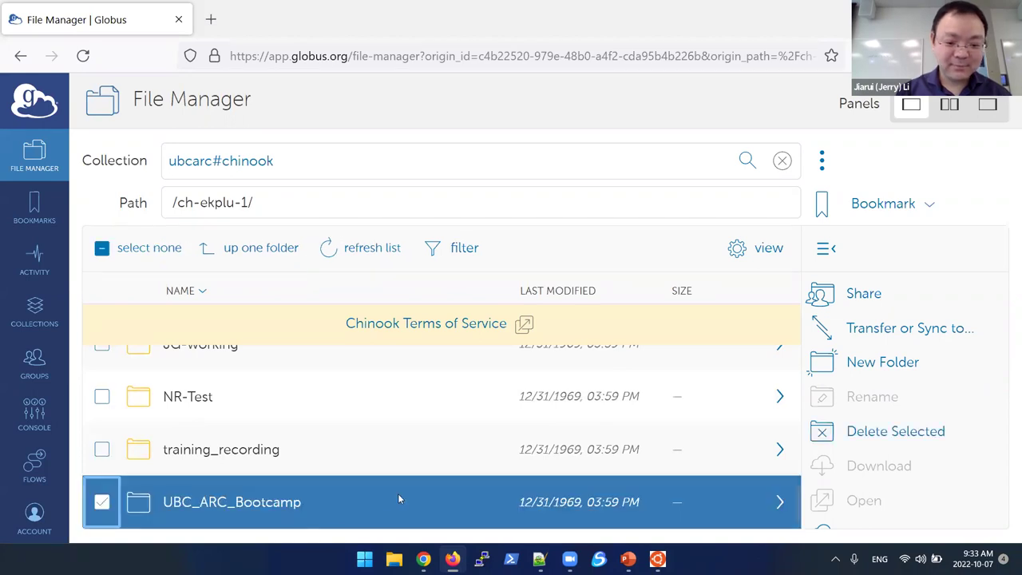
{"action": "left_click", "coordinate": [854, 302]}
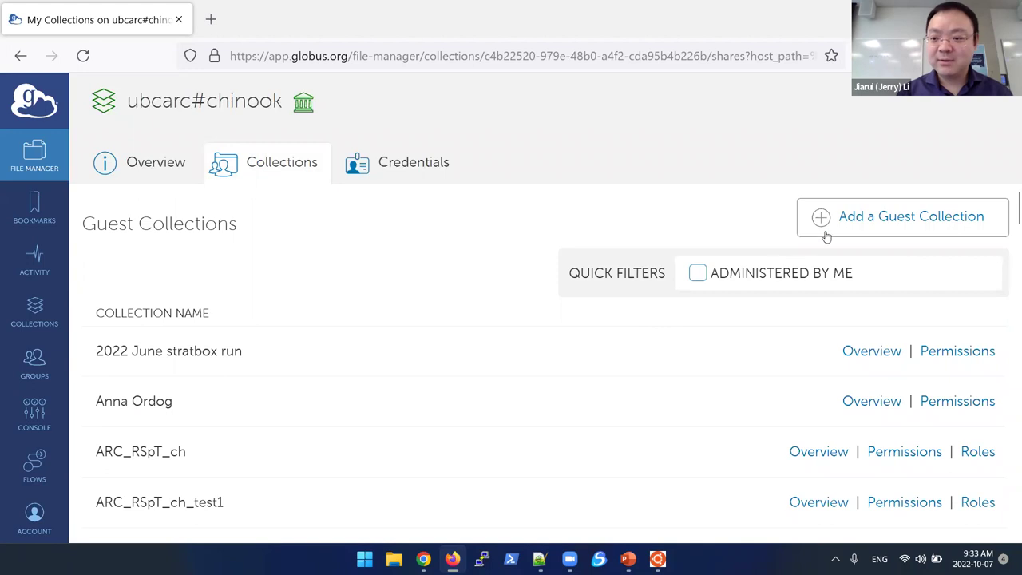
{"action": "left_click", "coordinate": [884, 233]}
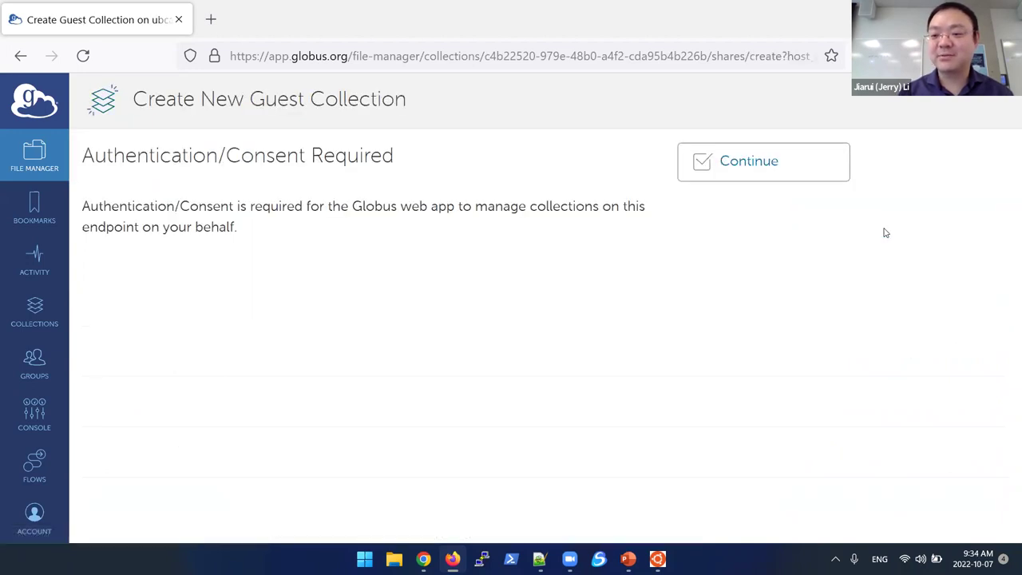
Step: Grant consent to manage collections and expand the additional collection detail fields
{"action": "left_click", "coordinate": [748, 163]}
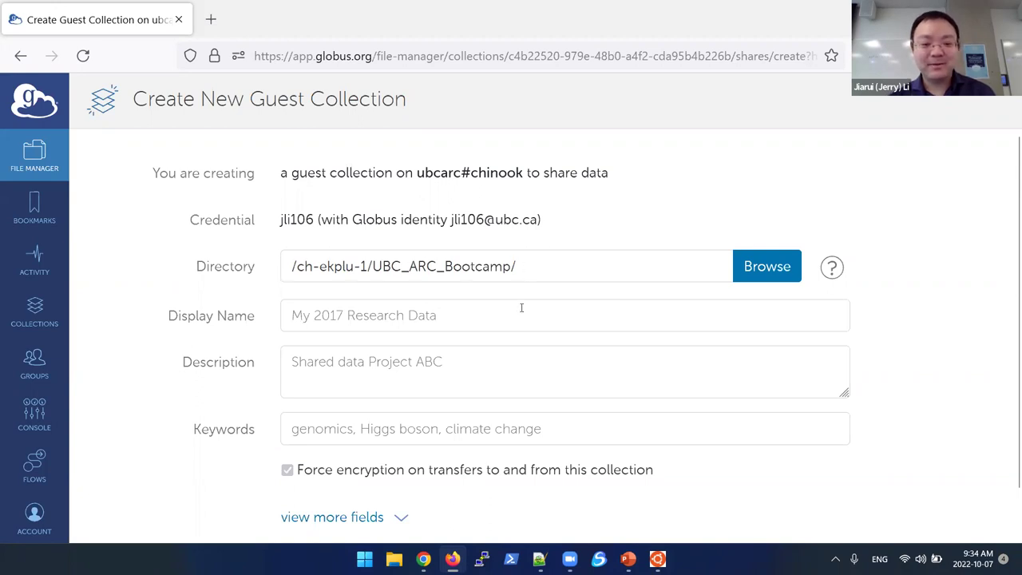
{"action": "scroll", "coordinate": [523, 304], "scroll_direction": "down", "scroll_amount": 1}
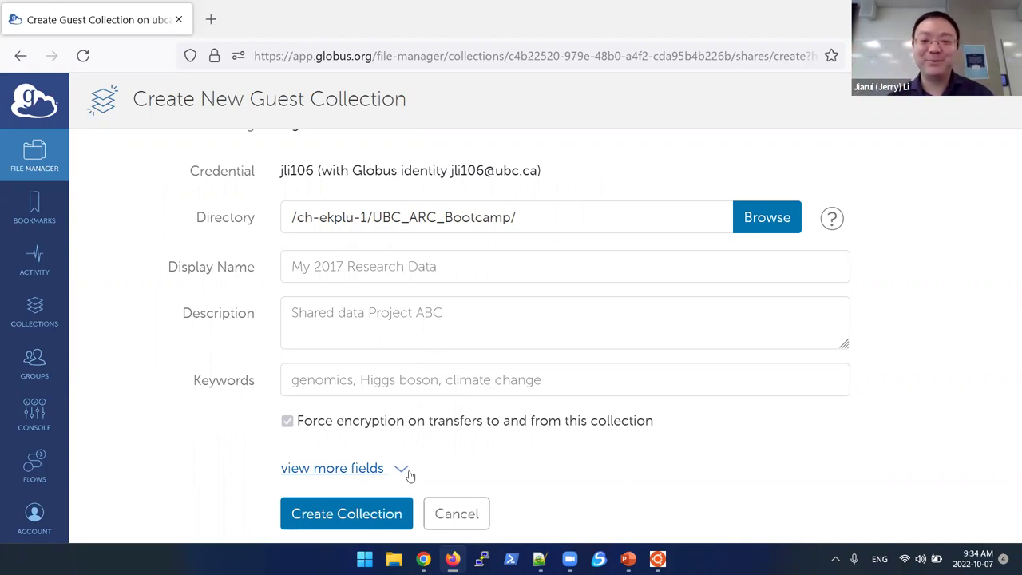
{"action": "left_click", "coordinate": [399, 469]}
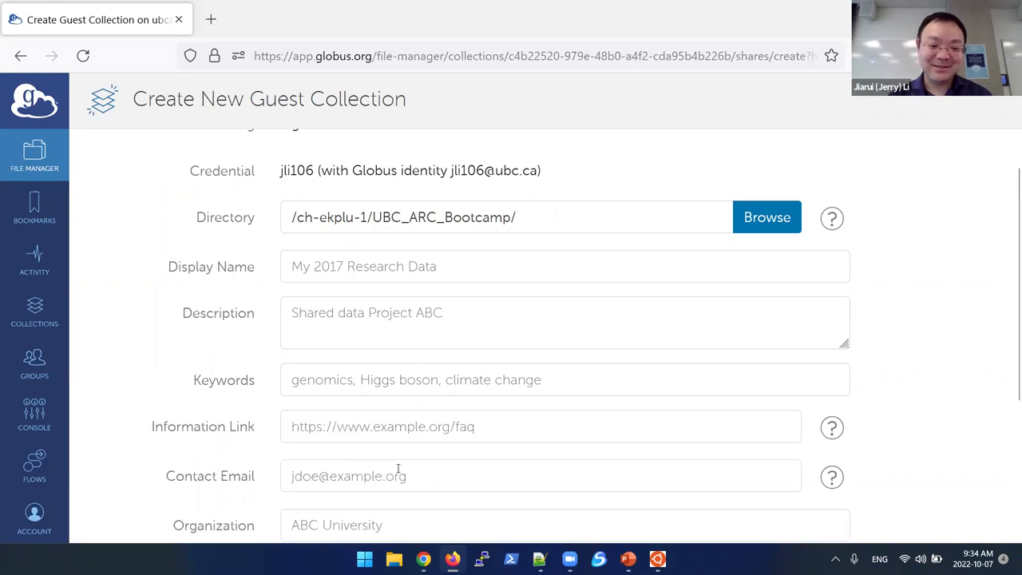
{"action": "scroll", "coordinate": [484, 454], "scroll_direction": "down", "scroll_amount": 3}
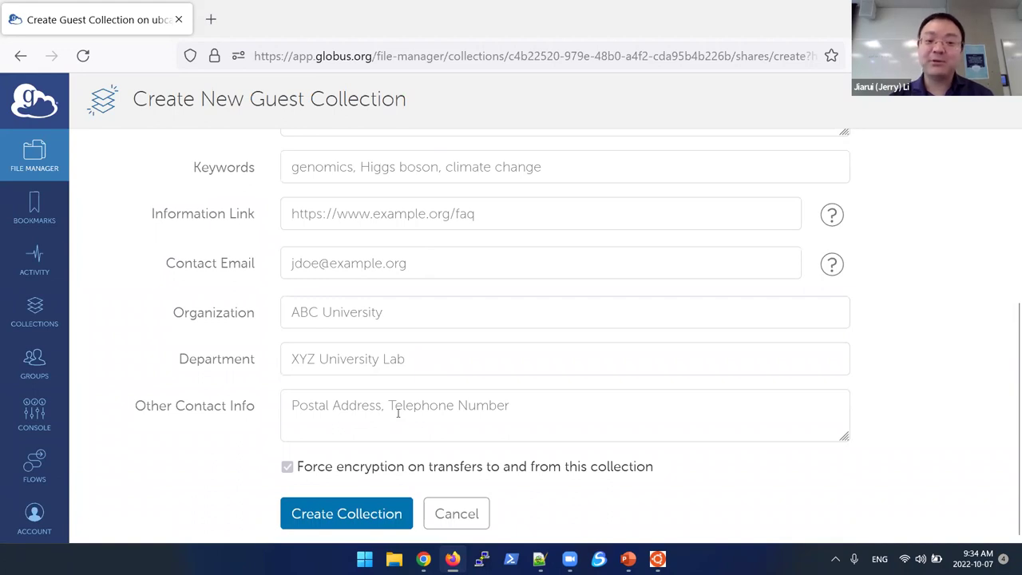
{"action": "scroll", "coordinate": [398, 412], "scroll_direction": "up", "scroll_amount": 4}
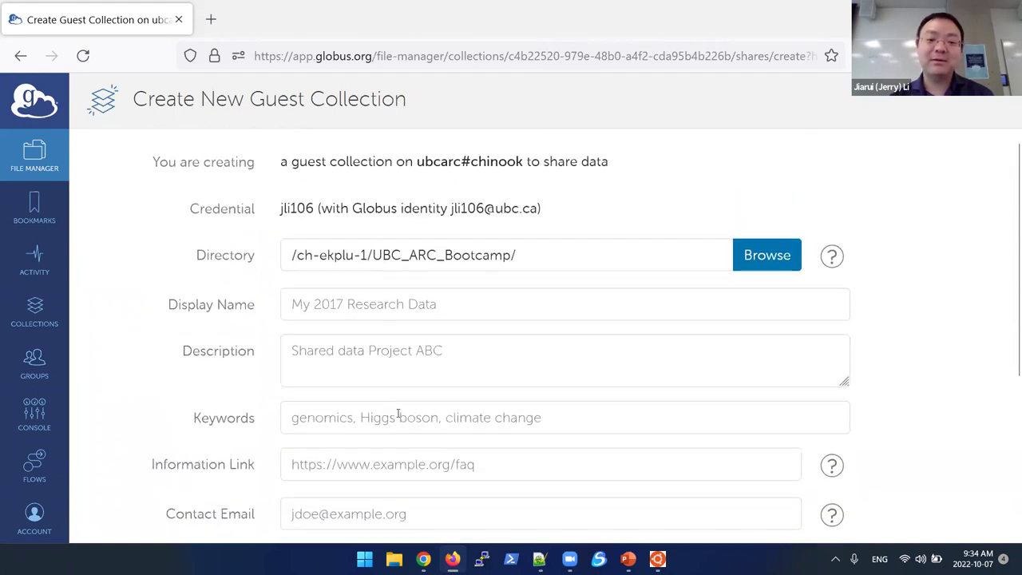
Step: Name the guest collection UBC_ARC_Bootcamp with description 'Bootcamp 2022' and create it
{"action": "left_click", "coordinate": [351, 303]}
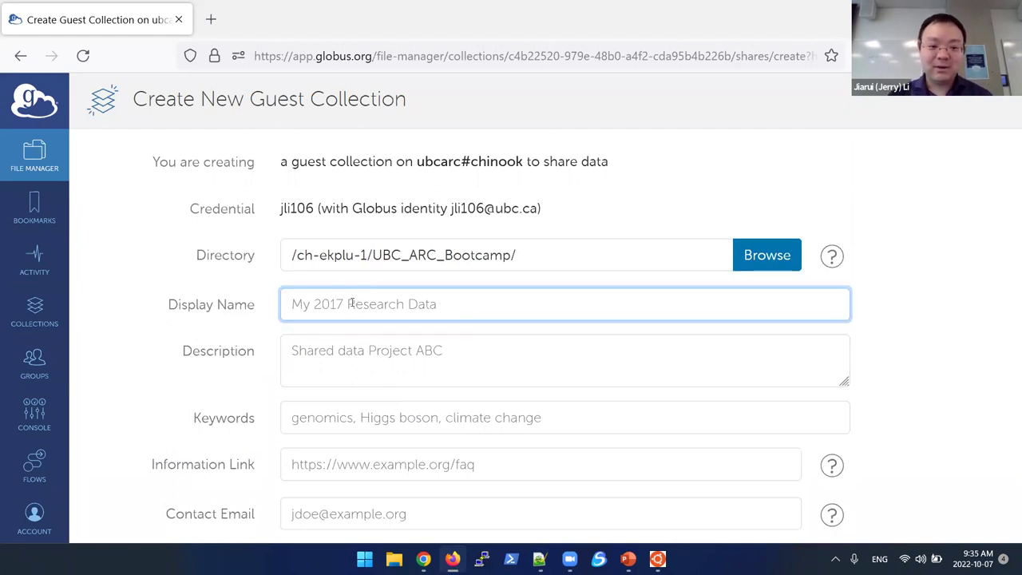
{"action": "type", "text": "UBC"}
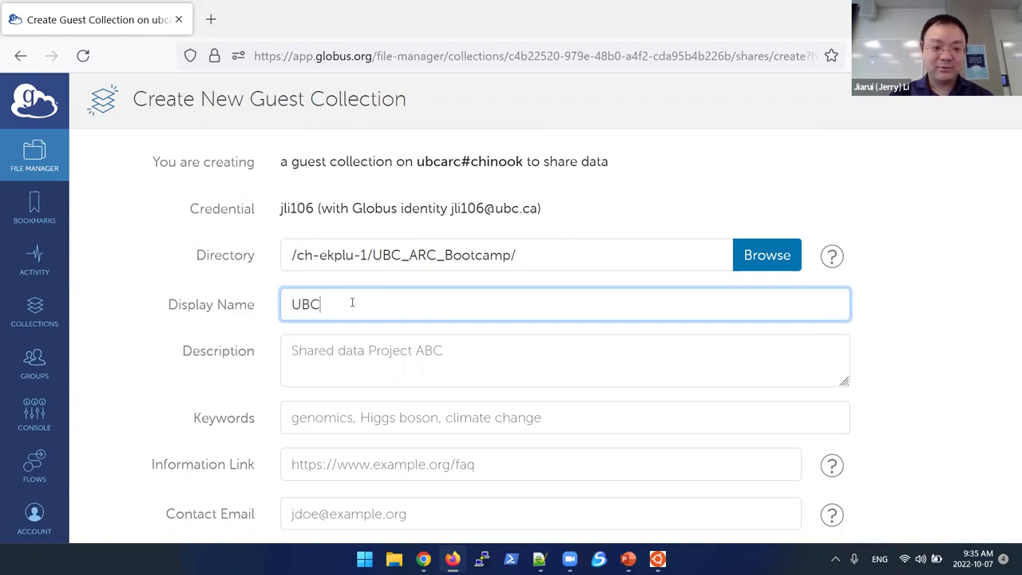
{"action": "type", "text": "_ARC_Bootcamp"}
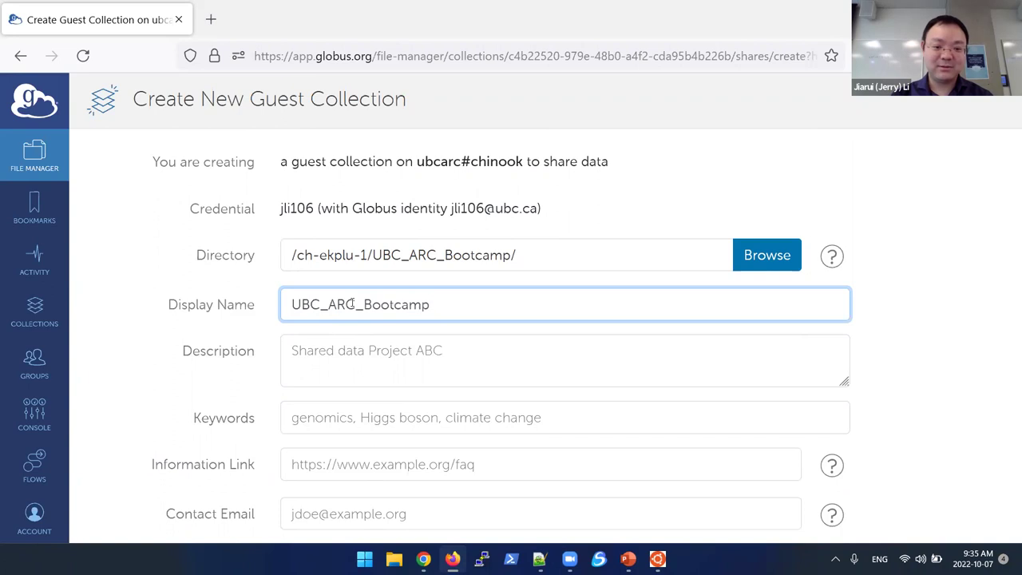
{"action": "left_click", "coordinate": [346, 354]}
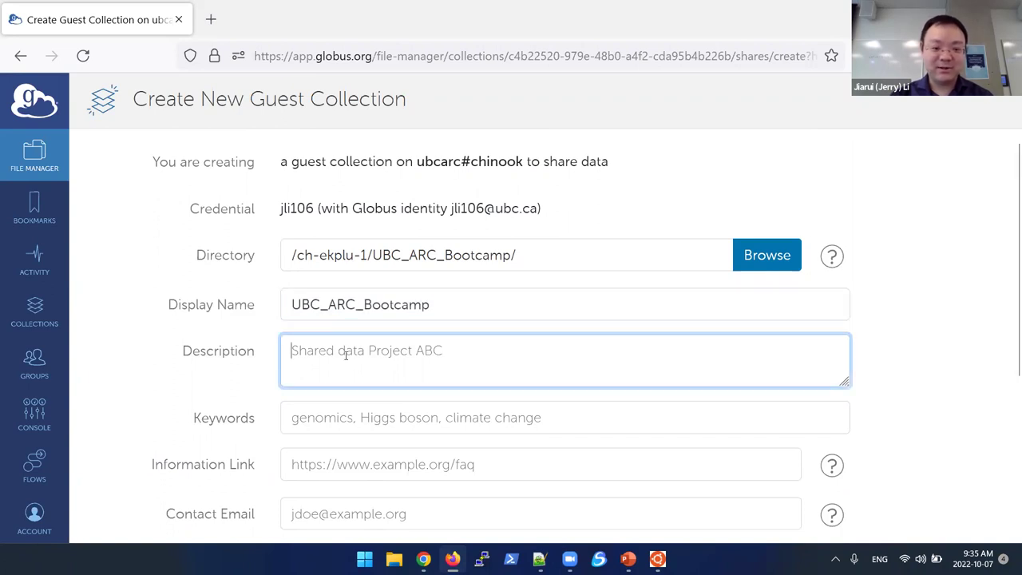
{"action": "type", "text": "Boot"}
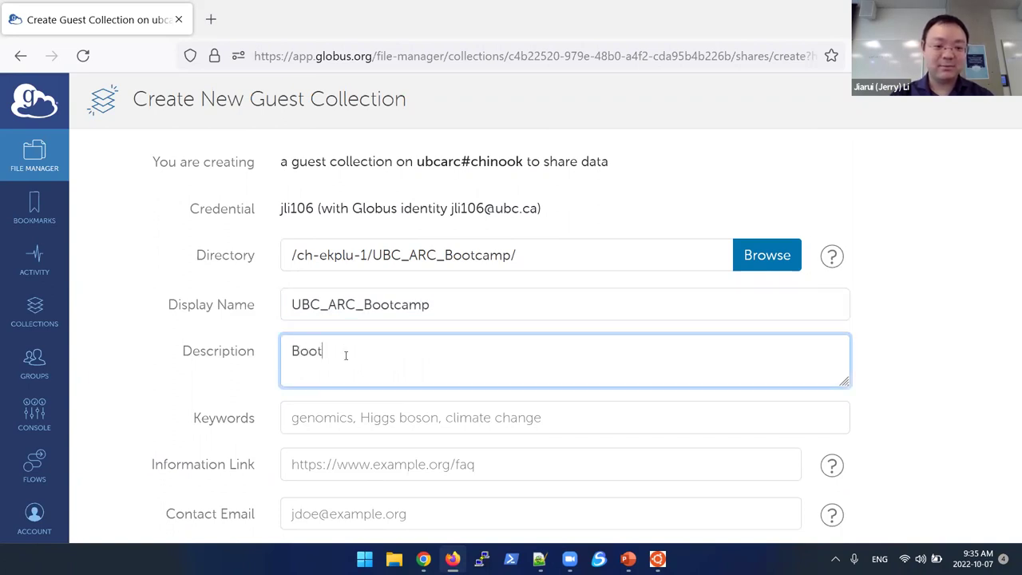
{"action": "type", "text": "camp 2022"}
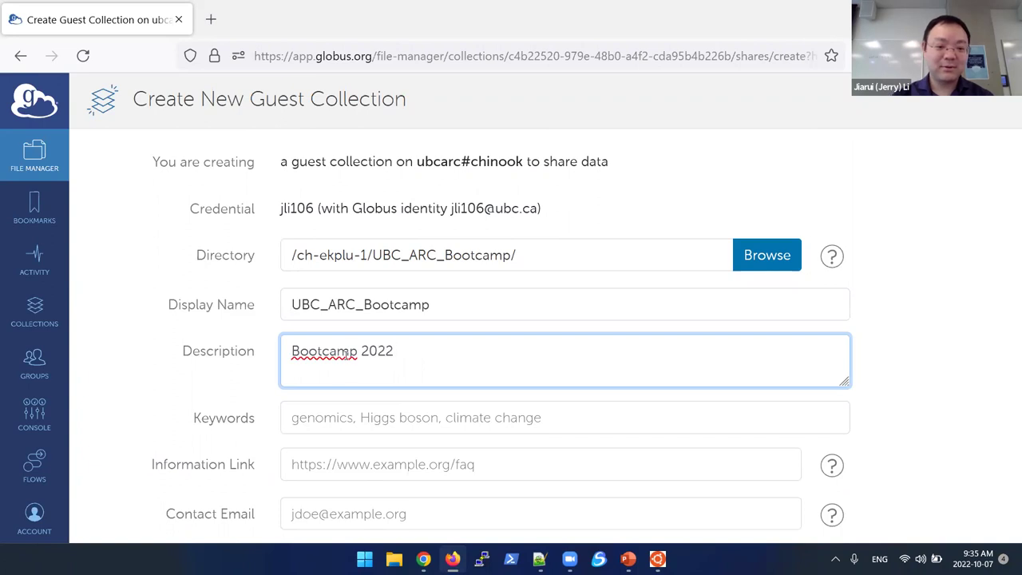
{"action": "scroll", "coordinate": [400, 410], "scroll_direction": "down", "scroll_amount": 3}
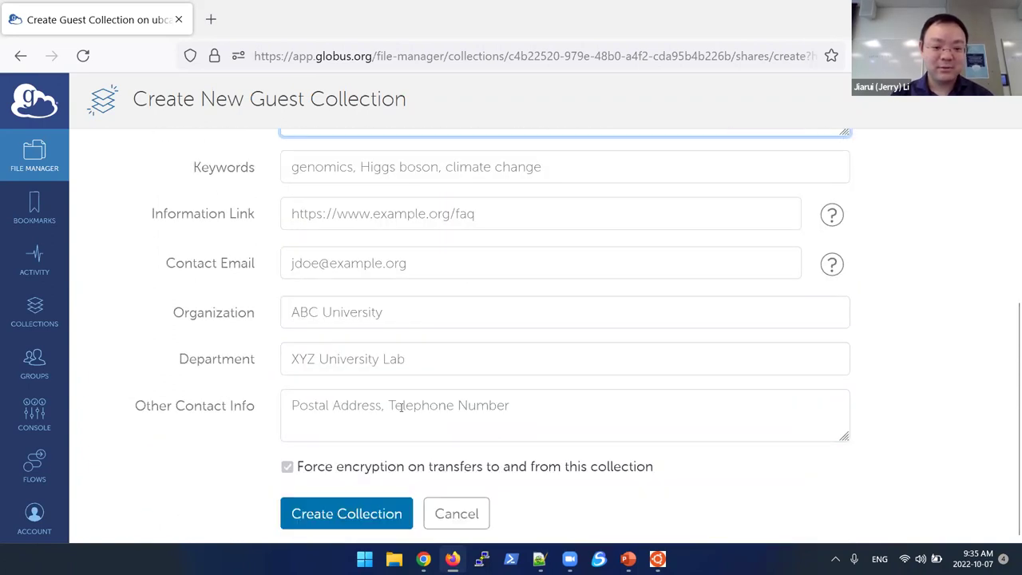
{"action": "left_click", "coordinate": [361, 515]}
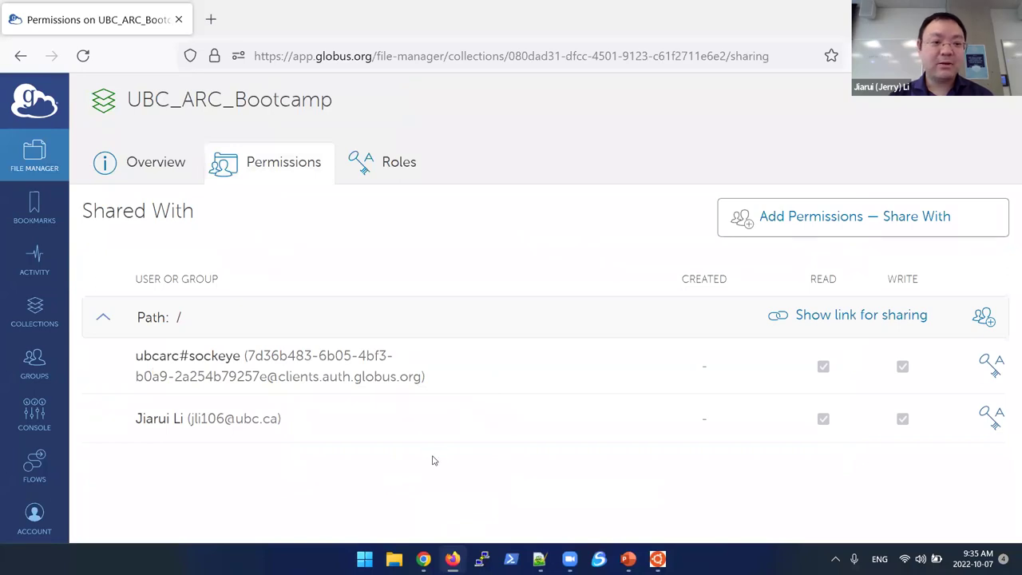
Step: Return to the File Manager and open the UBC_ARC_Bootcamp collection by searching its name
{"action": "double_click", "coordinate": [208, 99]}
{"action": "left_click", "coordinate": [47, 156]}
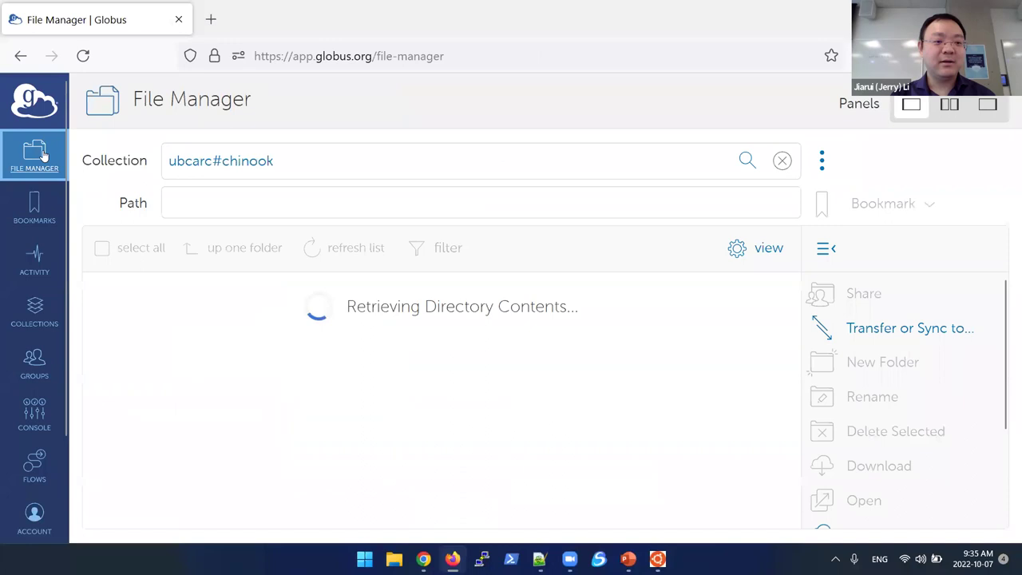
{"action": "left_click", "coordinate": [286, 161]}
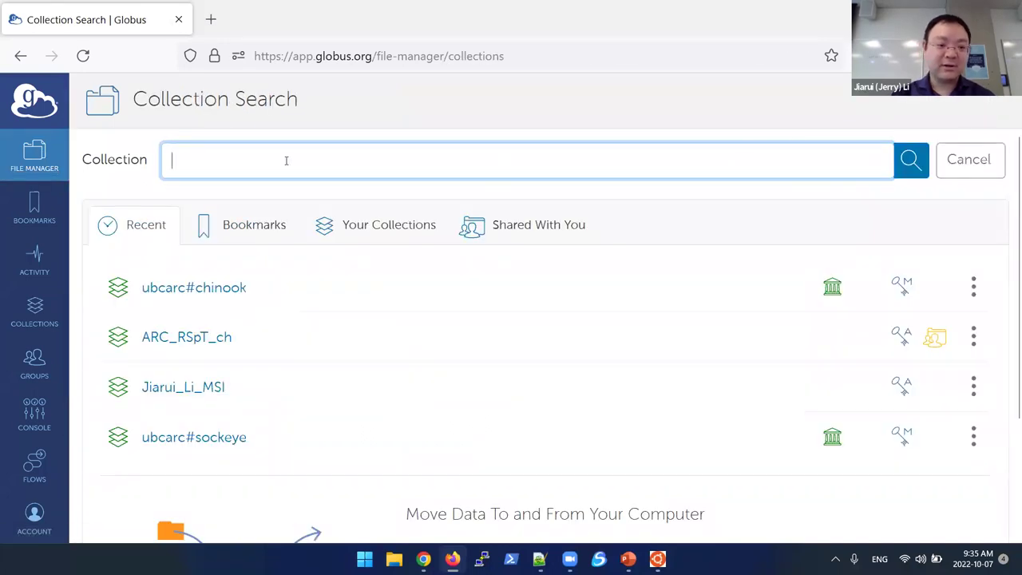
{"action": "type", "text": "UBC_"}
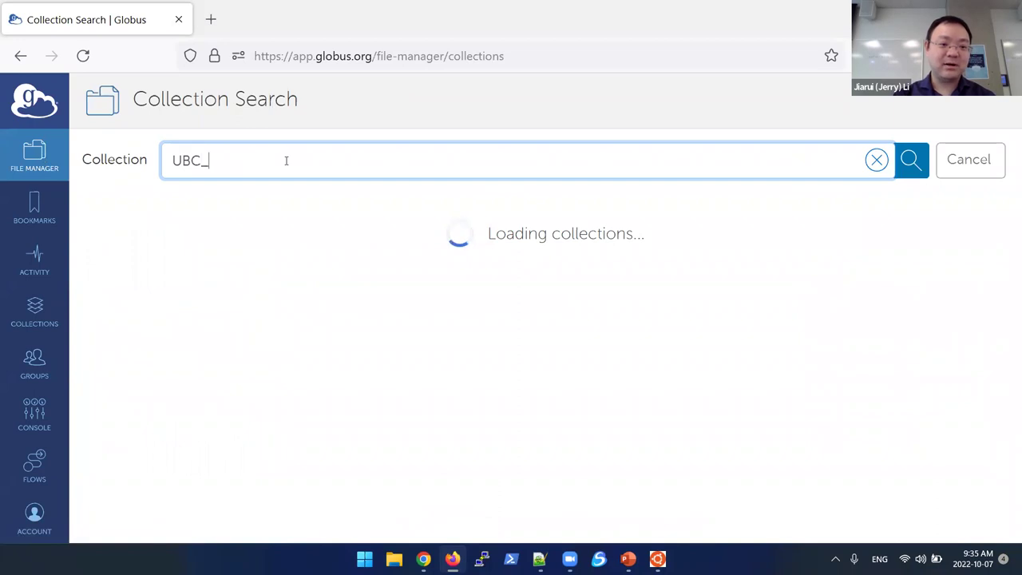
{"action": "type", "text": "ARC_Boo"}
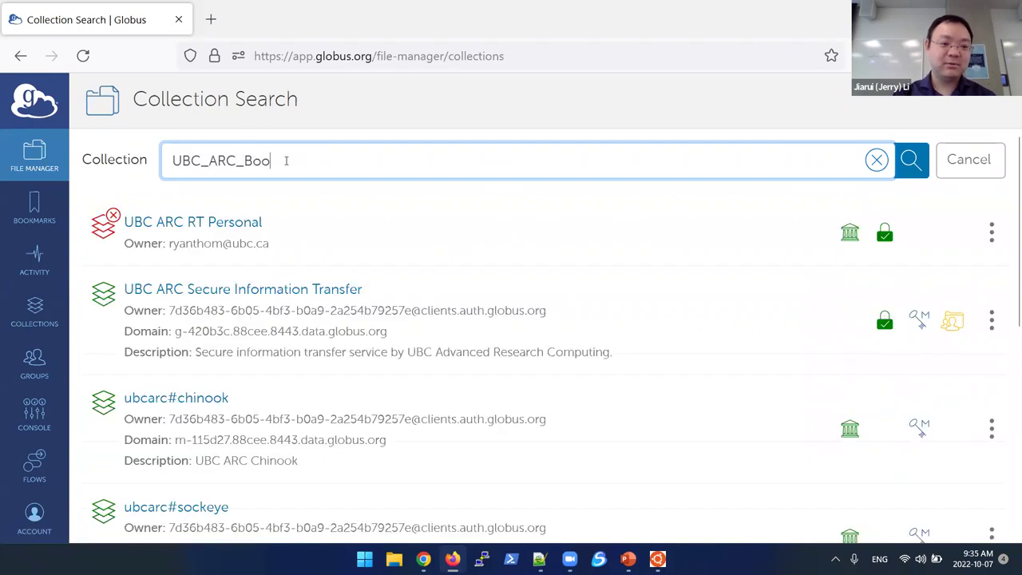
{"action": "type", "text": "tcamp"}
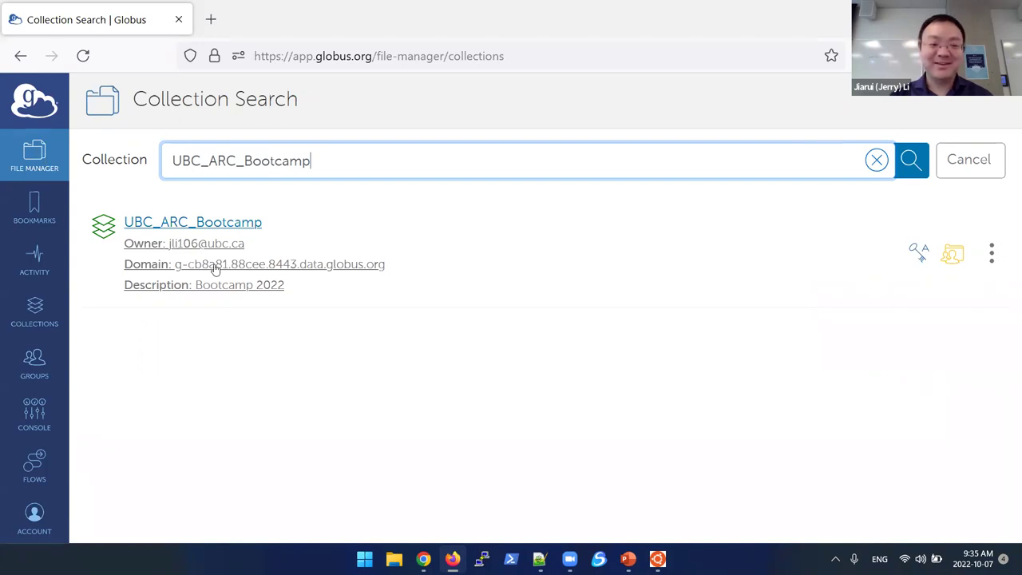
{"action": "left_click", "coordinate": [216, 268]}
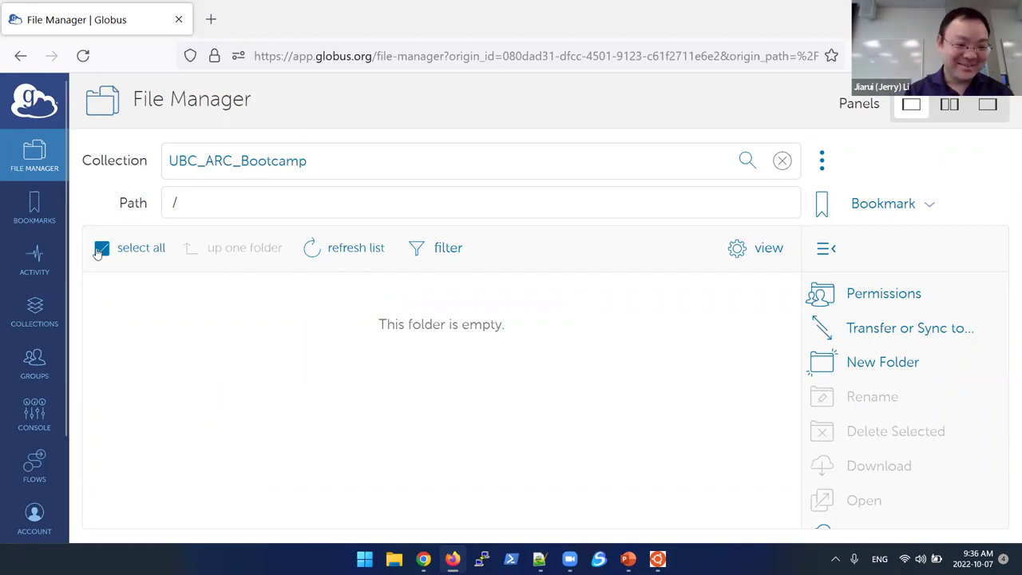
{"action": "key", "text": "alt+Tab"}
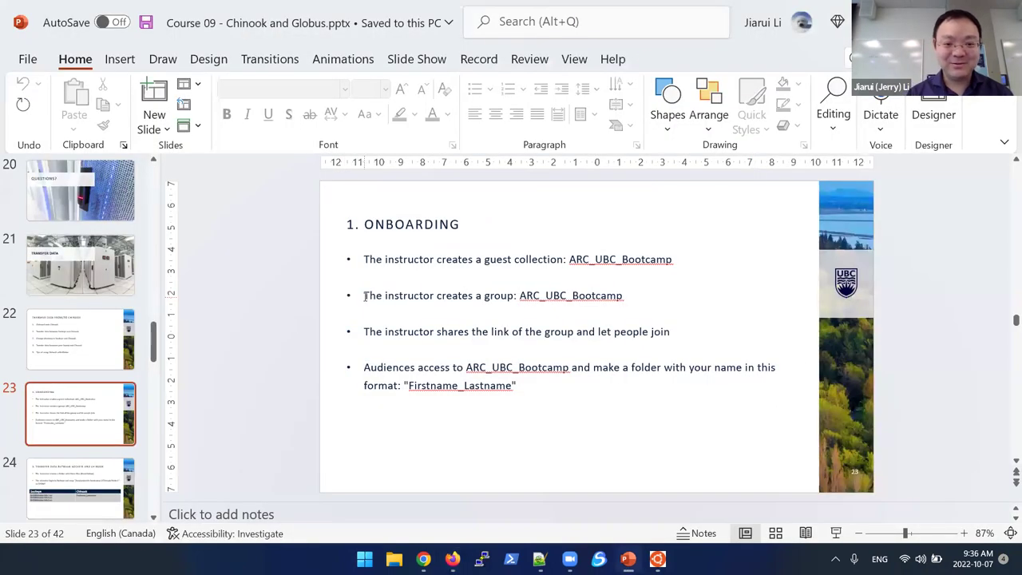
{"action": "left_click_drag", "start_coordinate": [366, 296], "coordinate": [616, 296]}
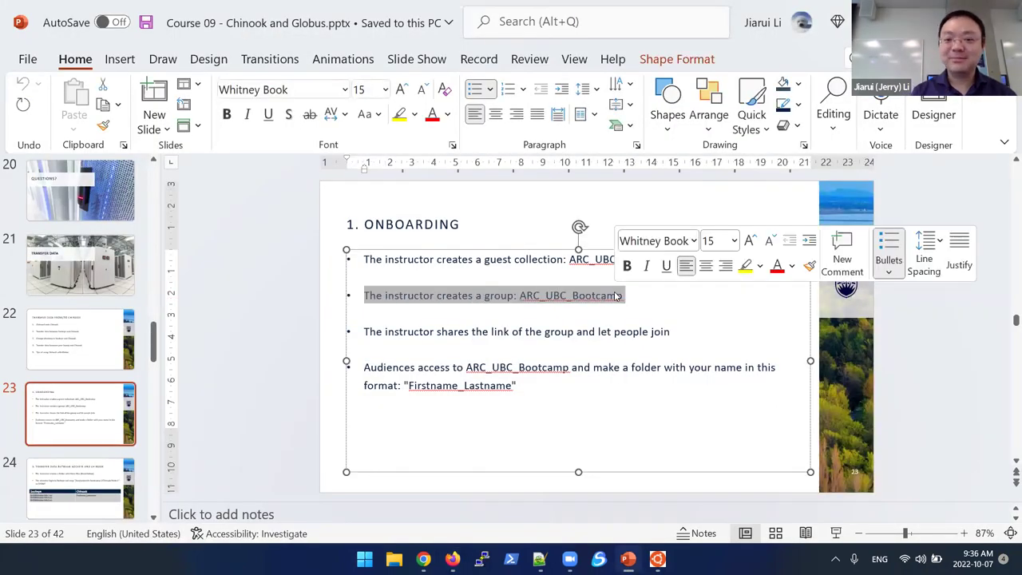
{"action": "key", "text": "ctrl+c"}
{"action": "key", "text": "alt+Tab"}
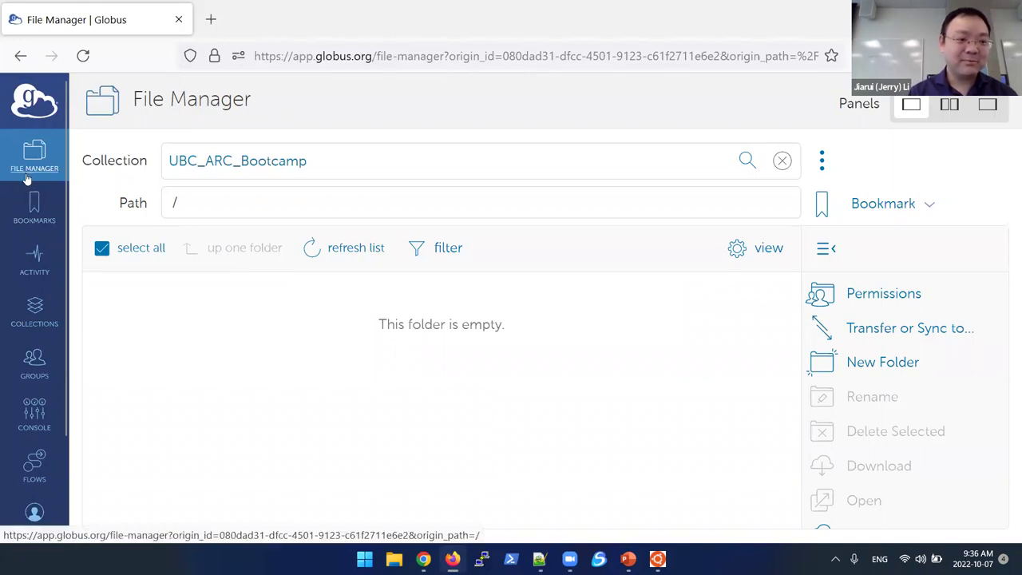
Step: From the Groups page, create a group with the name UBC_ARC_Bootcamp
{"action": "left_click", "coordinate": [28, 371]}
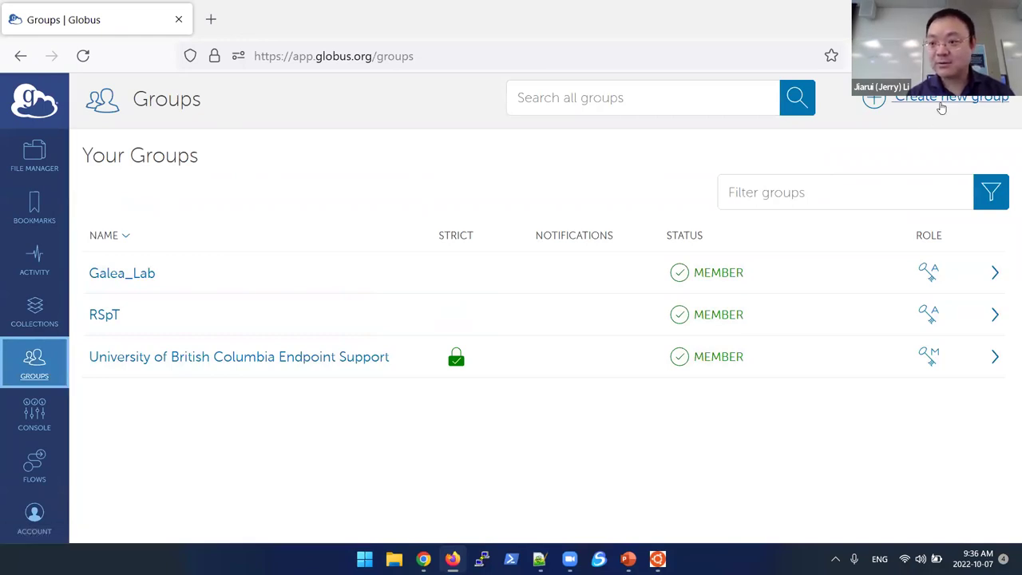
{"action": "left_click", "coordinate": [954, 96]}
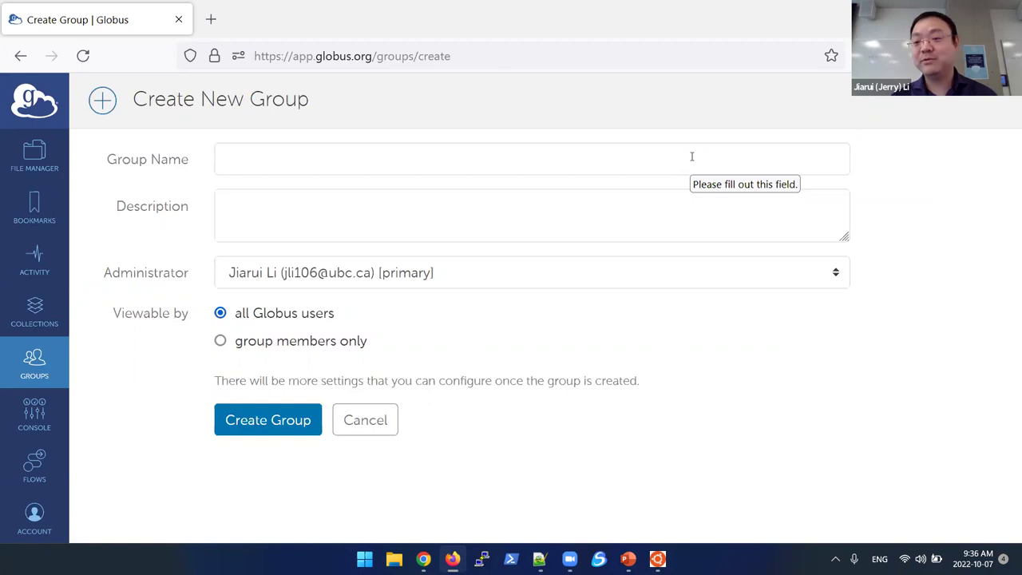
{"action": "left_click", "coordinate": [317, 161]}
{"action": "type", "text": "UBC_ARC"}
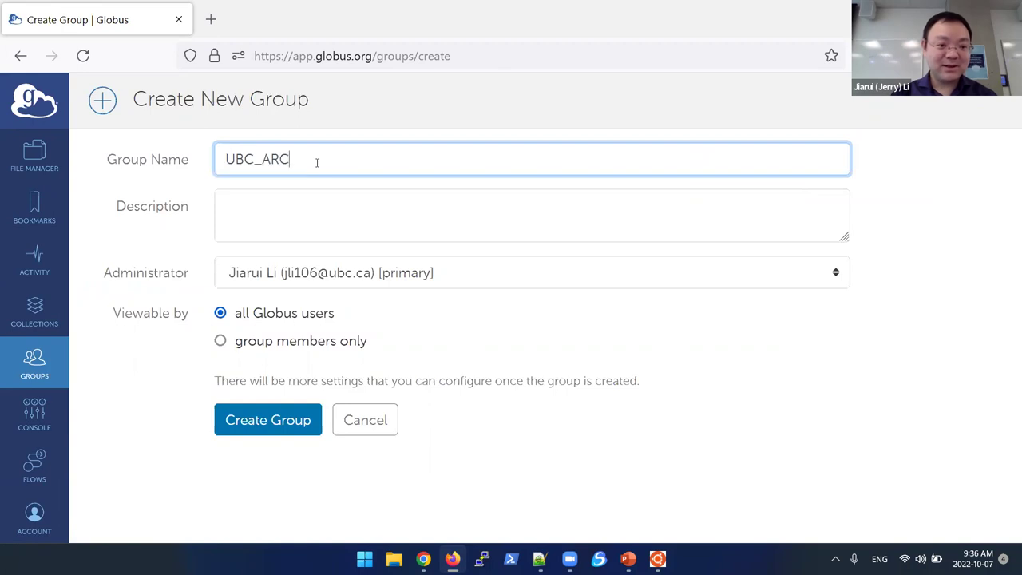
{"action": "type", "text": "_Bootcamp"}
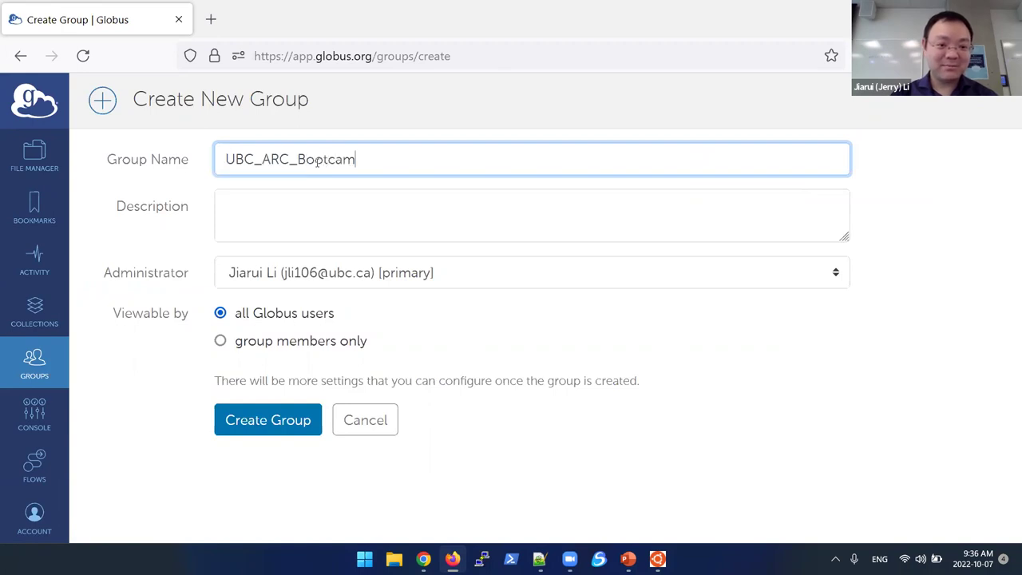
{"action": "left_click", "coordinate": [275, 200]}
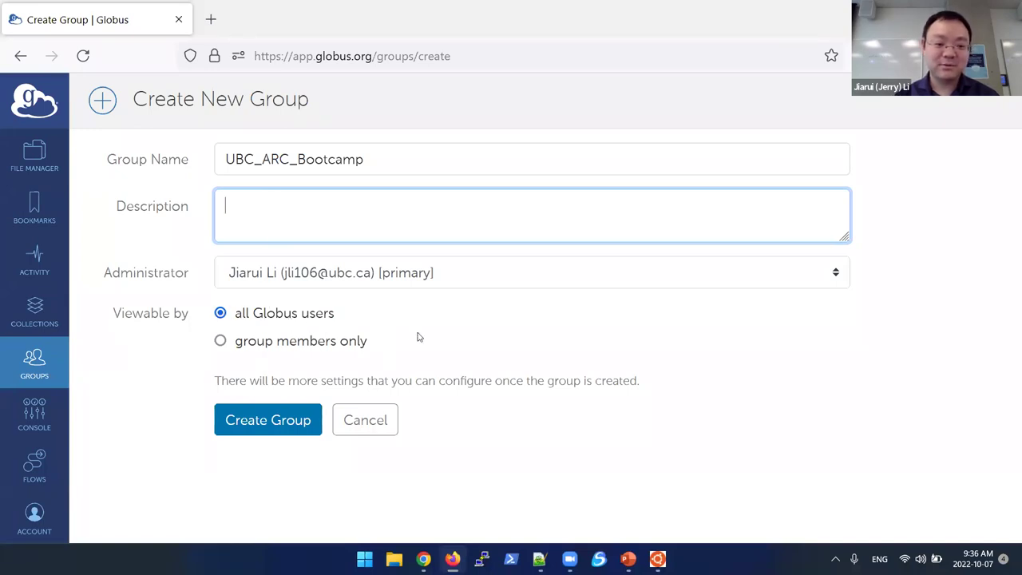
{"action": "left_click", "coordinate": [283, 424]}
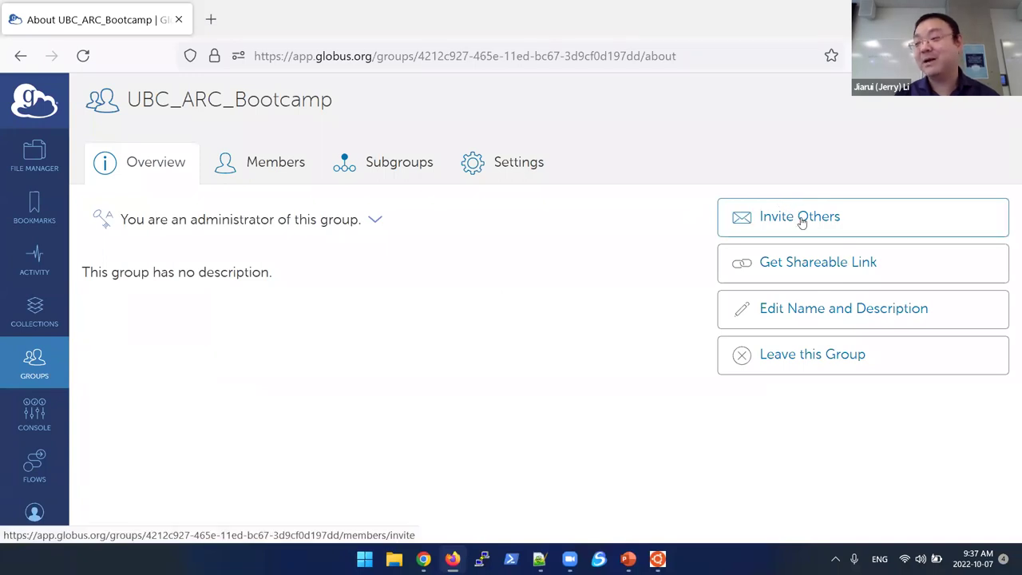
Step: Go to the group's Settings and choose Edit Policies
{"action": "left_click", "coordinate": [503, 173]}
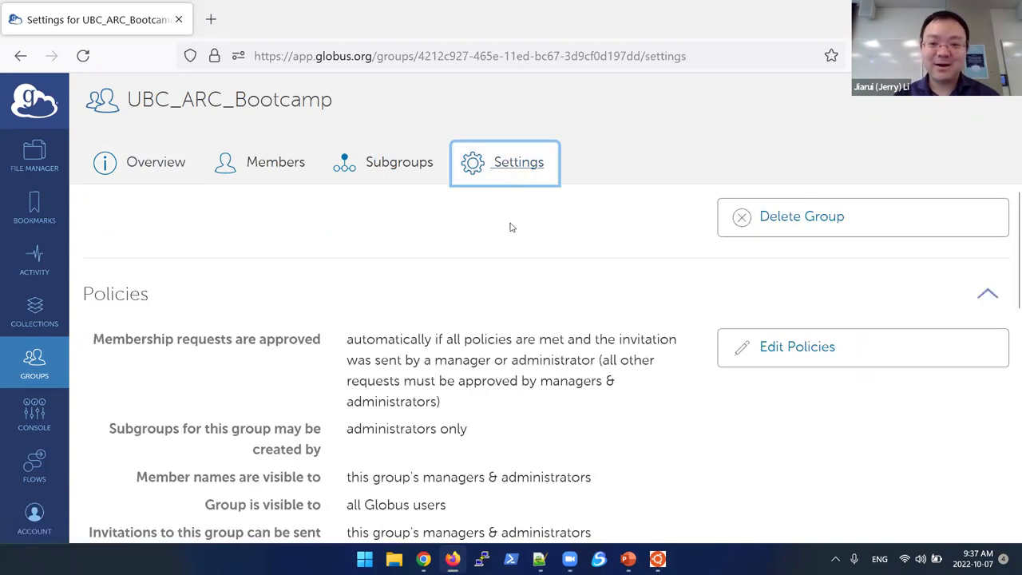
{"action": "scroll", "coordinate": [513, 241], "scroll_direction": "down", "scroll_amount": 2}
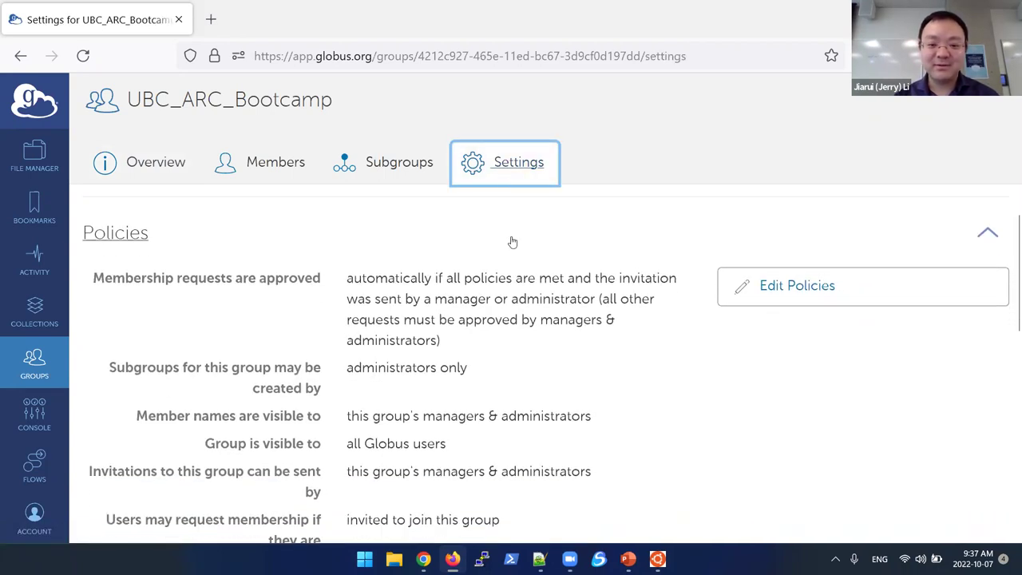
{"action": "scroll", "coordinate": [513, 241], "scroll_direction": "down", "scroll_amount": 1}
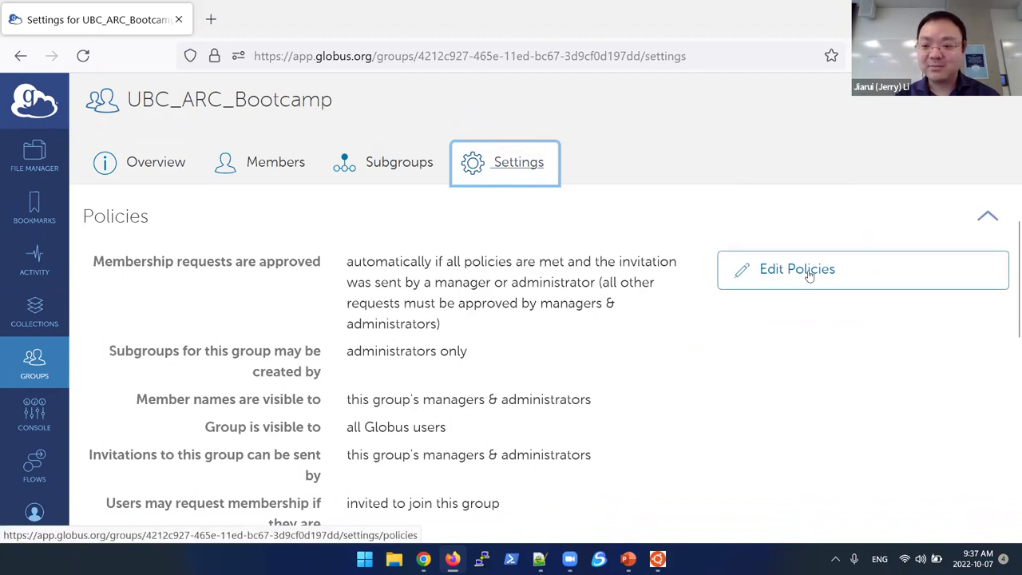
{"action": "left_click", "coordinate": [810, 275]}
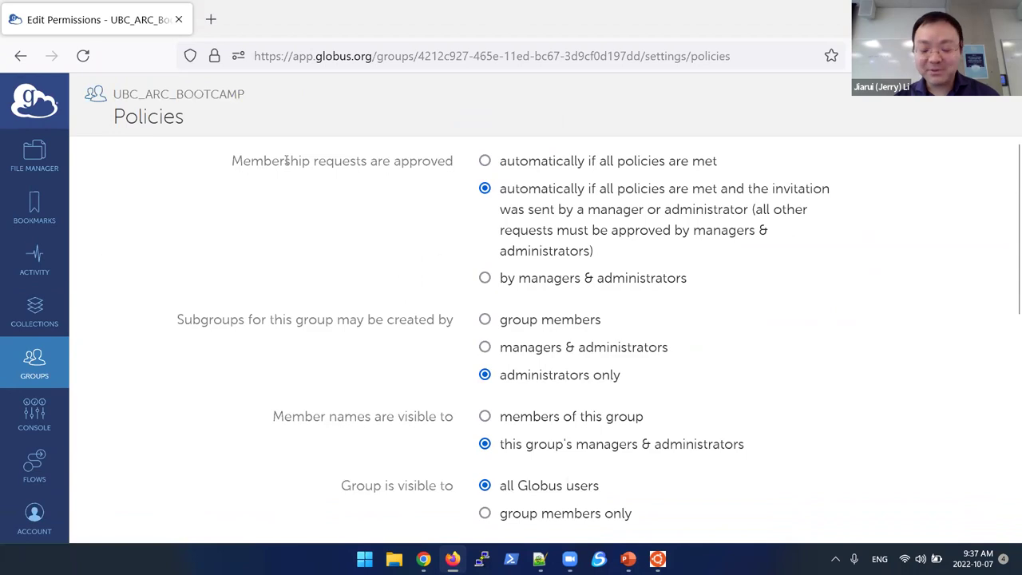
Step: Approve membership requests automatically when the group's policies are met
{"action": "left_click", "coordinate": [484, 161]}
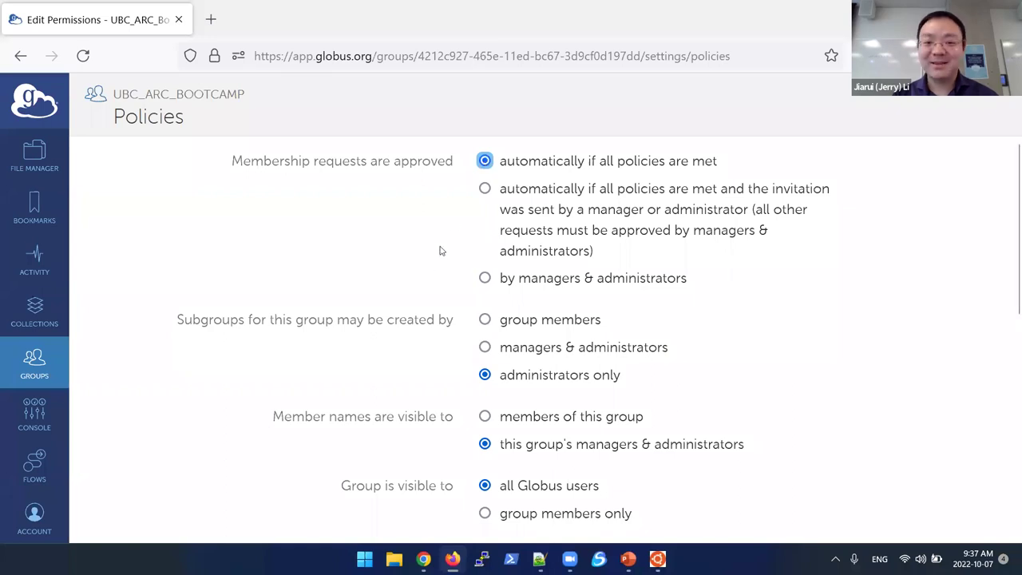
{"action": "scroll", "coordinate": [435, 269], "scroll_direction": "down", "scroll_amount": 2}
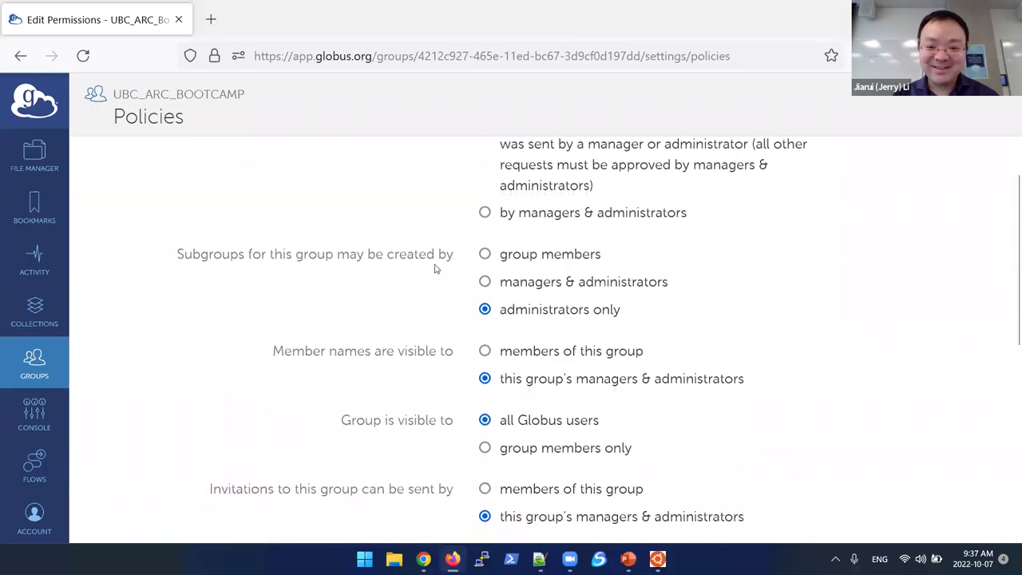
{"action": "scroll", "coordinate": [434, 268], "scroll_direction": "down", "scroll_amount": 1}
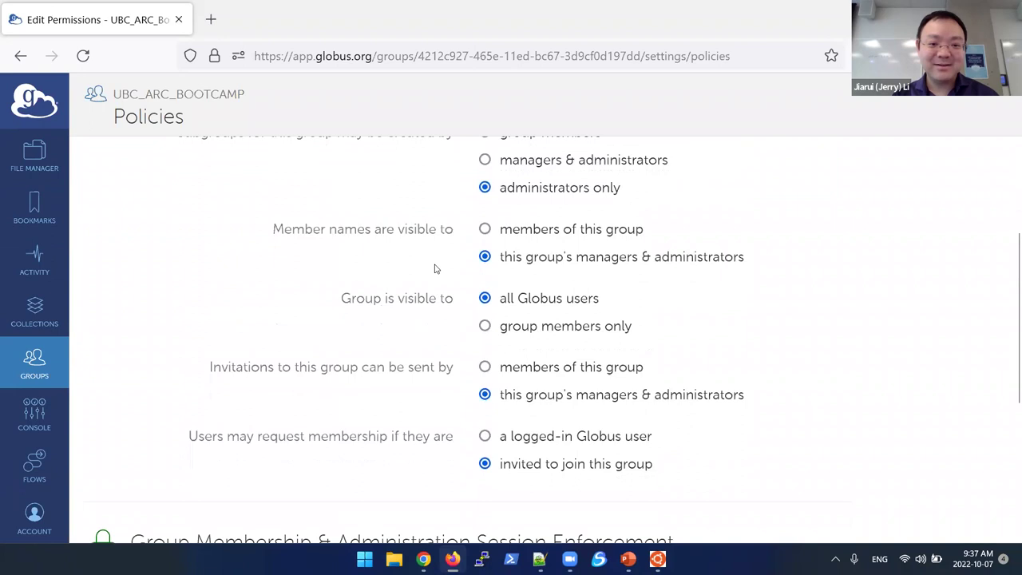
{"action": "scroll", "coordinate": [434, 266], "scroll_direction": "down", "scroll_amount": 2}
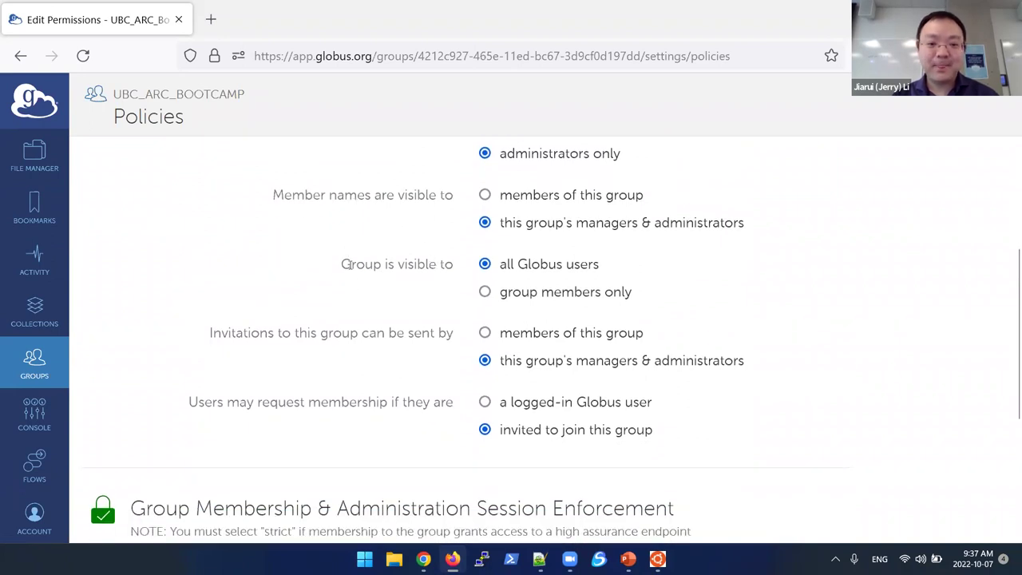
{"action": "scroll", "coordinate": [362, 281], "scroll_direction": "down", "scroll_amount": 1}
{"action": "scroll", "coordinate": [362, 281], "scroll_direction": "down", "scroll_amount": 1}
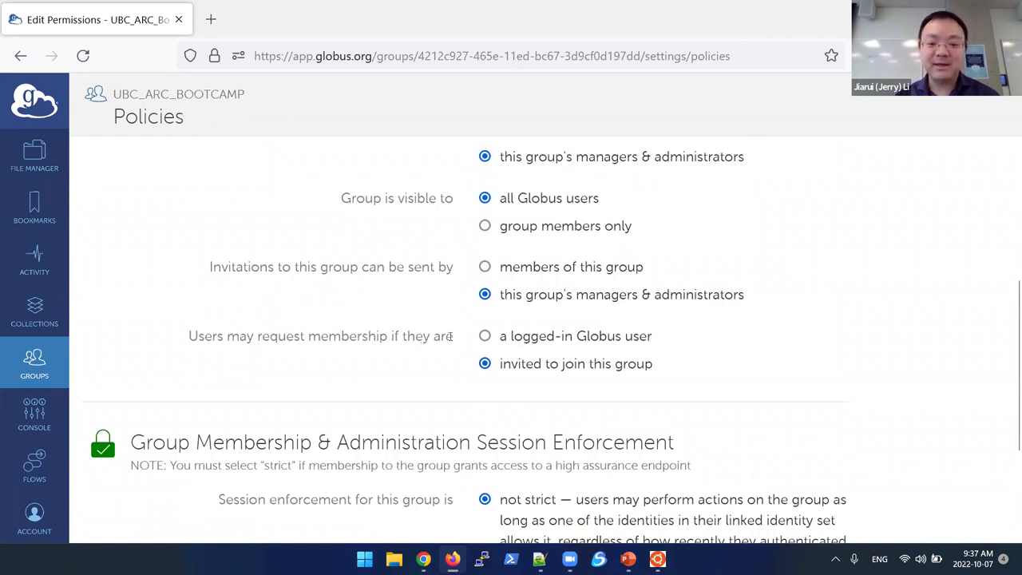
Step: Allow any logged-in Globus user to request membership and submit the policies
{"action": "left_click", "coordinate": [484, 336]}
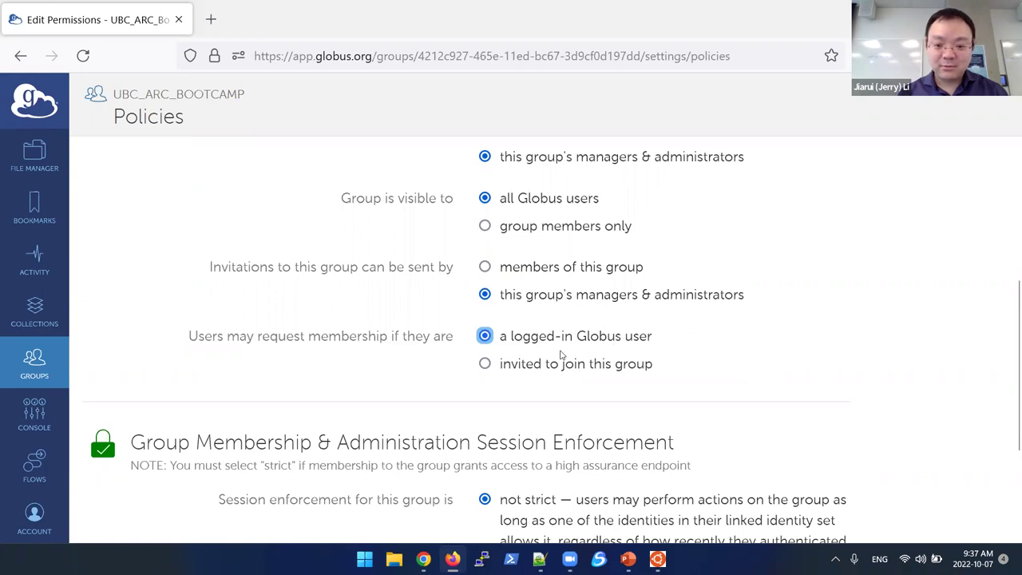
{"action": "scroll", "coordinate": [546, 361], "scroll_direction": "down", "scroll_amount": 1}
{"action": "right_click", "coordinate": [546, 364]}
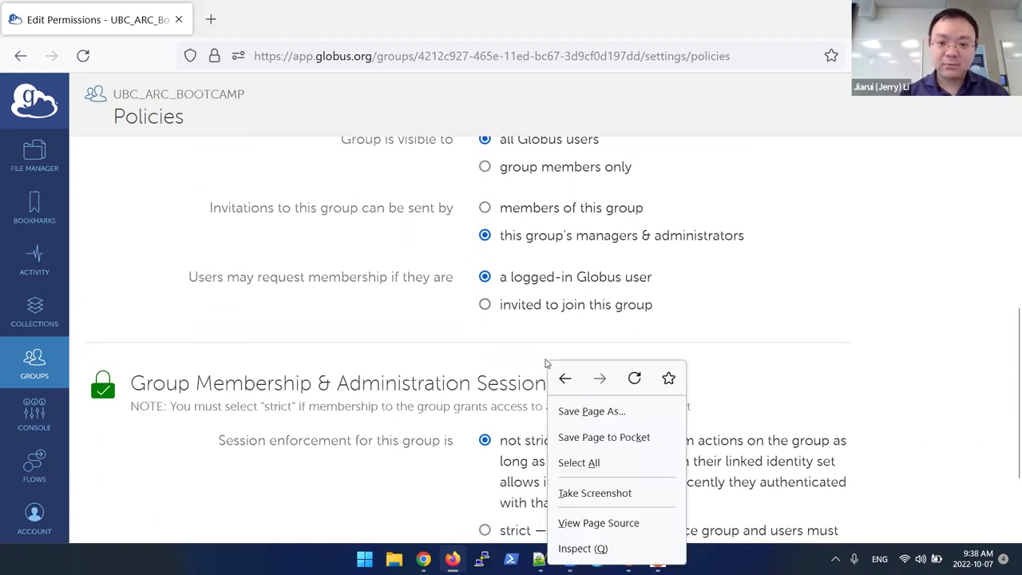
{"action": "left_click", "coordinate": [735, 217]}
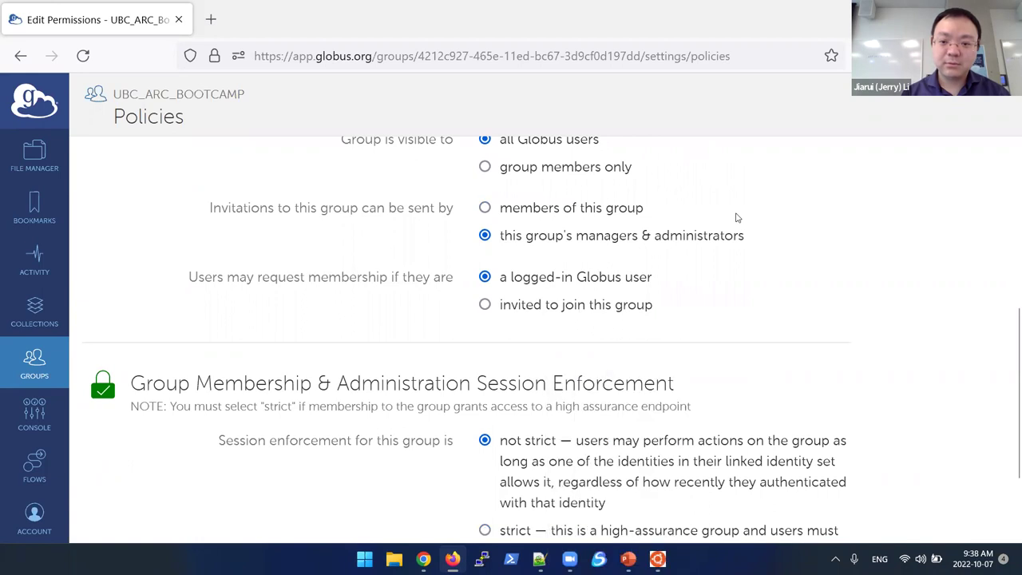
{"action": "scroll", "coordinate": [626, 267], "scroll_direction": "up", "scroll_amount": 1}
{"action": "scroll", "coordinate": [625, 268], "scroll_direction": "down", "scroll_amount": 3}
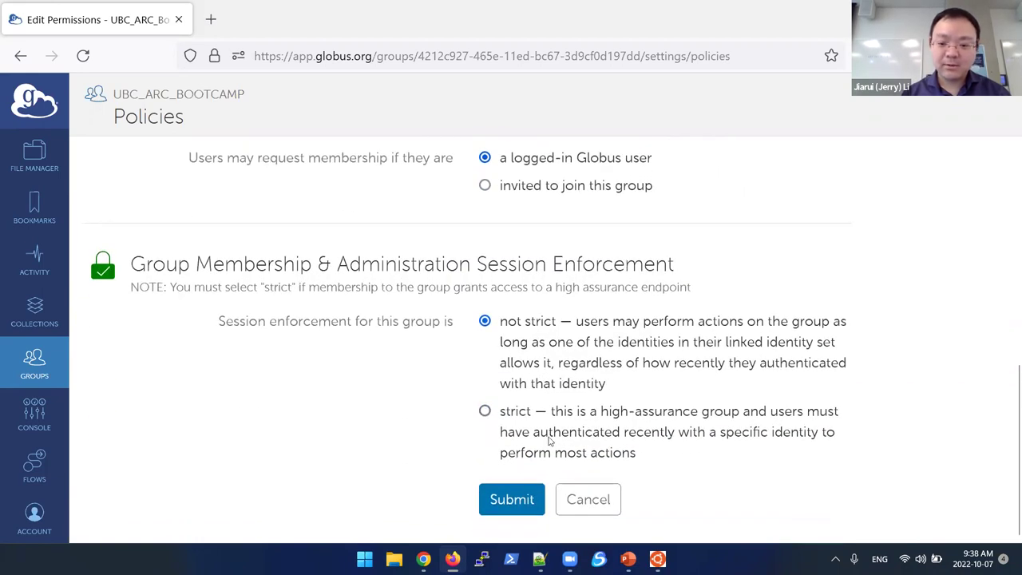
{"action": "left_click", "coordinate": [494, 512]}
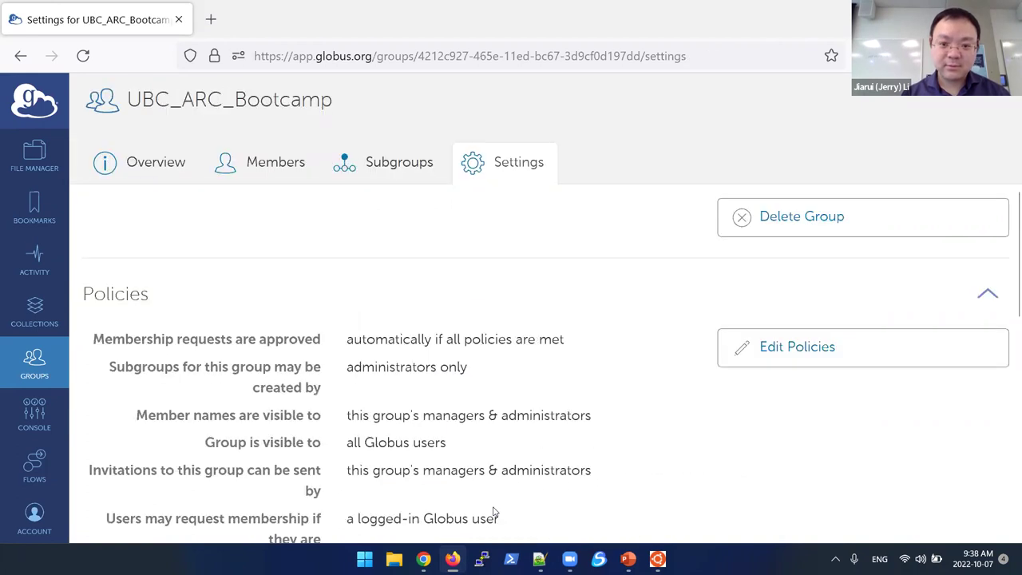
Step: Review the group's member list, opening and cancelling the invite form
{"action": "scroll", "coordinate": [562, 365], "scroll_direction": "down", "scroll_amount": 6}
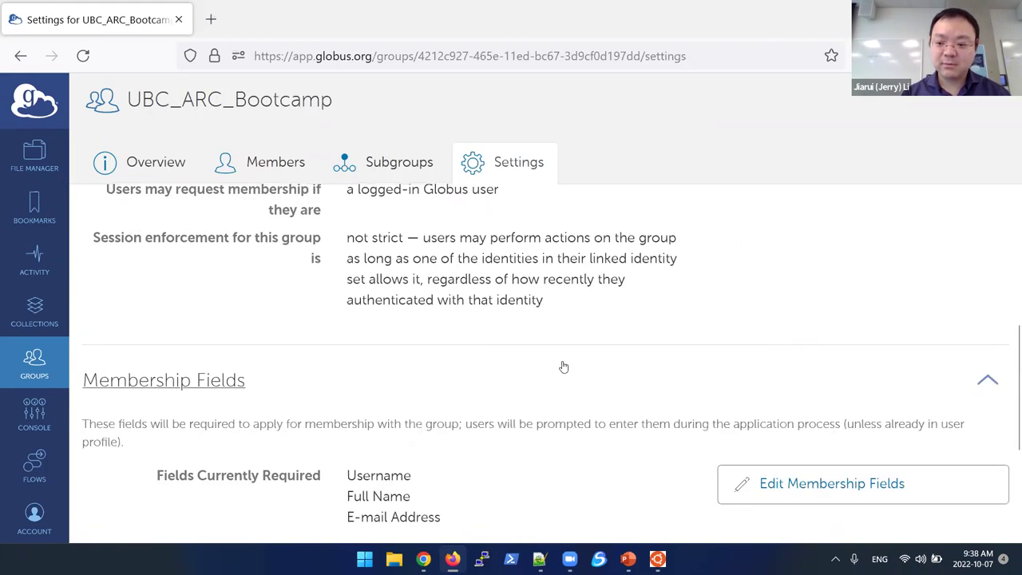
{"action": "scroll", "coordinate": [562, 365], "scroll_direction": "up", "scroll_amount": 5}
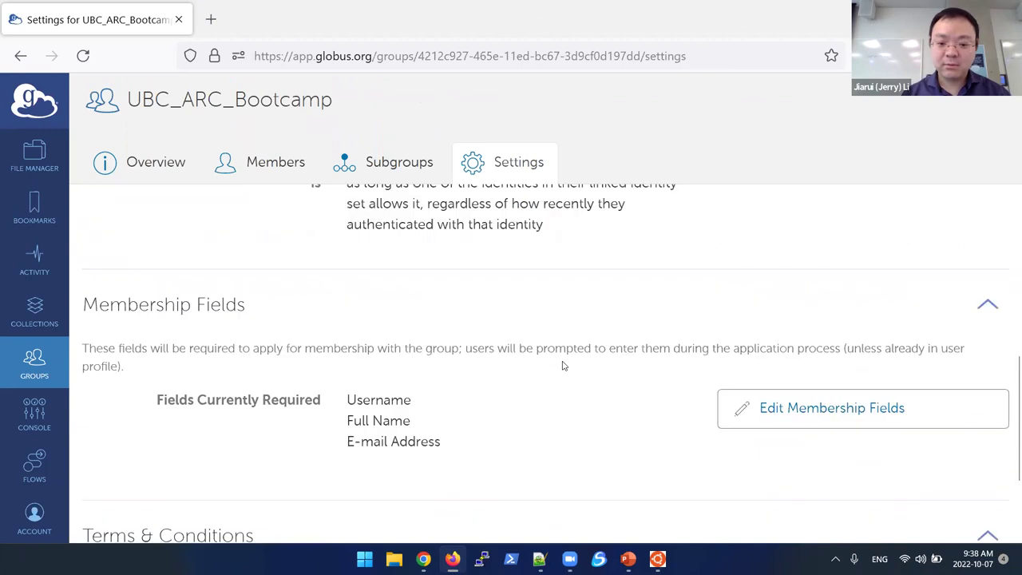
{"action": "left_click", "coordinate": [286, 175]}
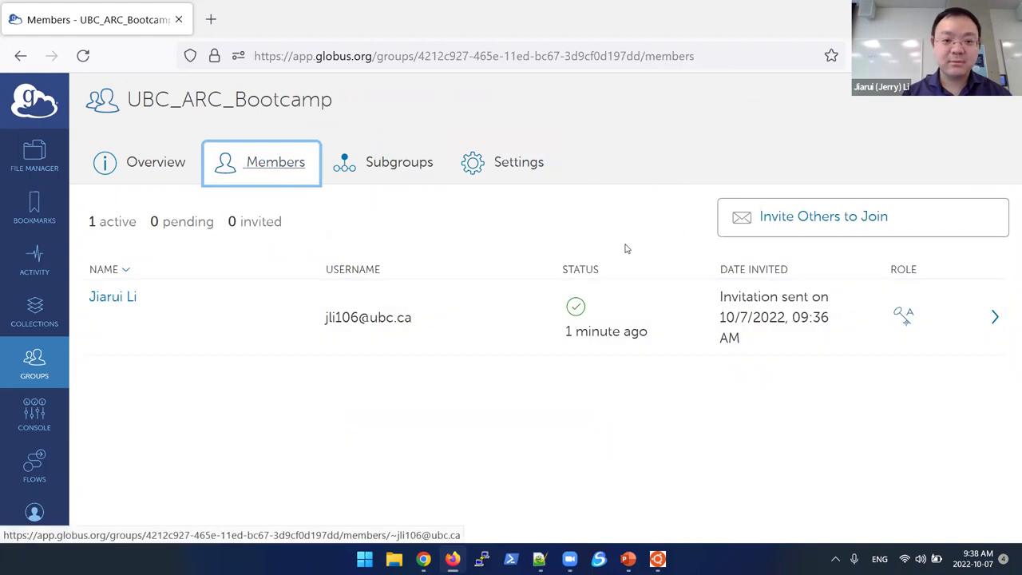
{"action": "left_click", "coordinate": [803, 225]}
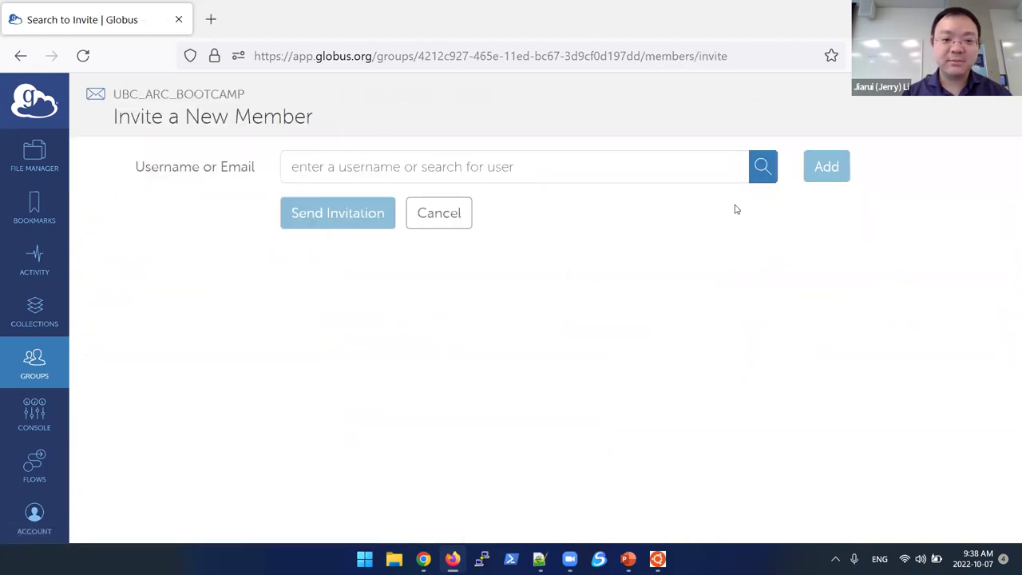
{"action": "left_click", "coordinate": [443, 223]}
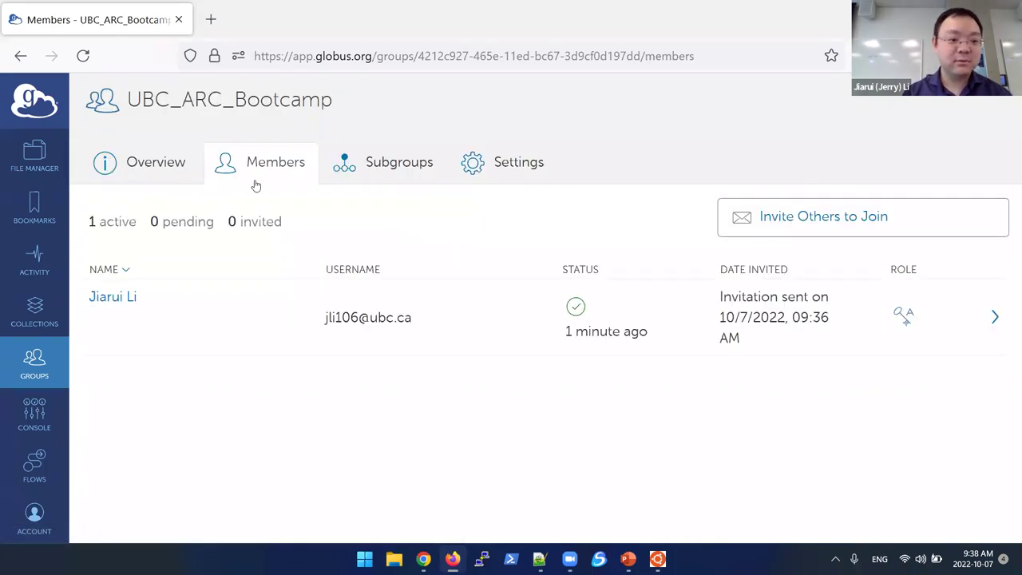
Step: Copy the group's shareable link from its Overview page
{"action": "left_click", "coordinate": [181, 165]}
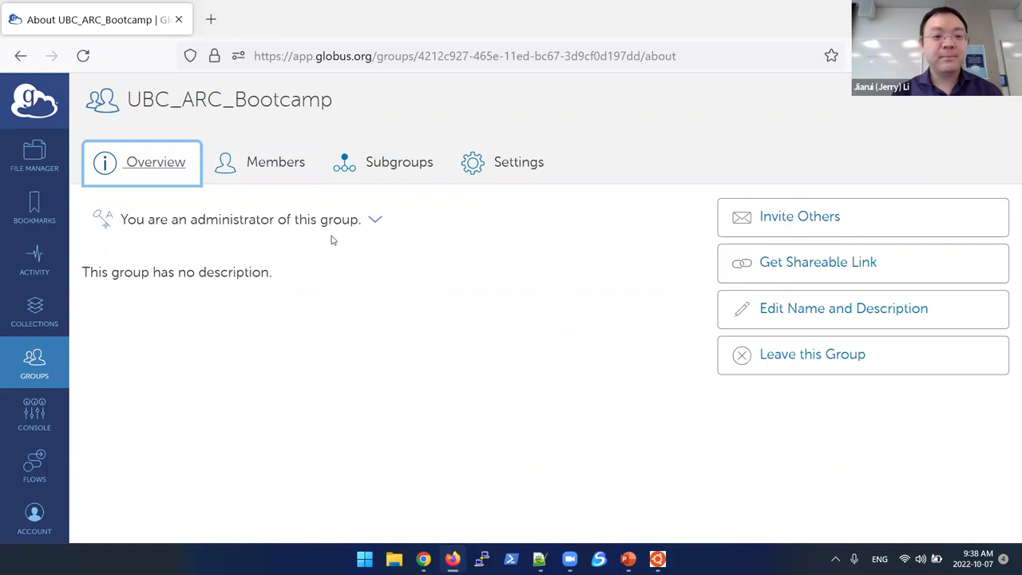
{"action": "left_click", "coordinate": [274, 153]}
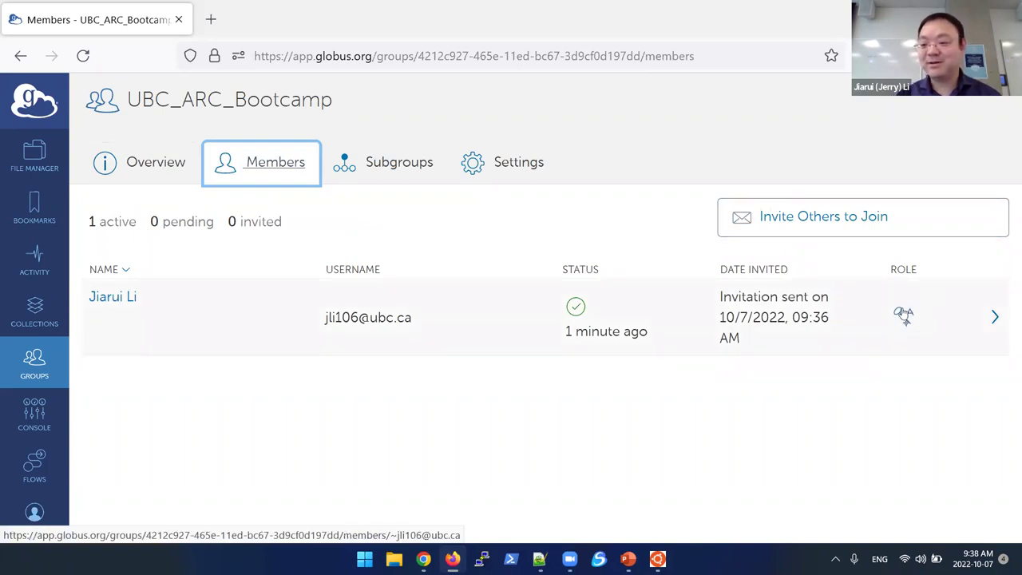
{"action": "left_click", "coordinate": [147, 166]}
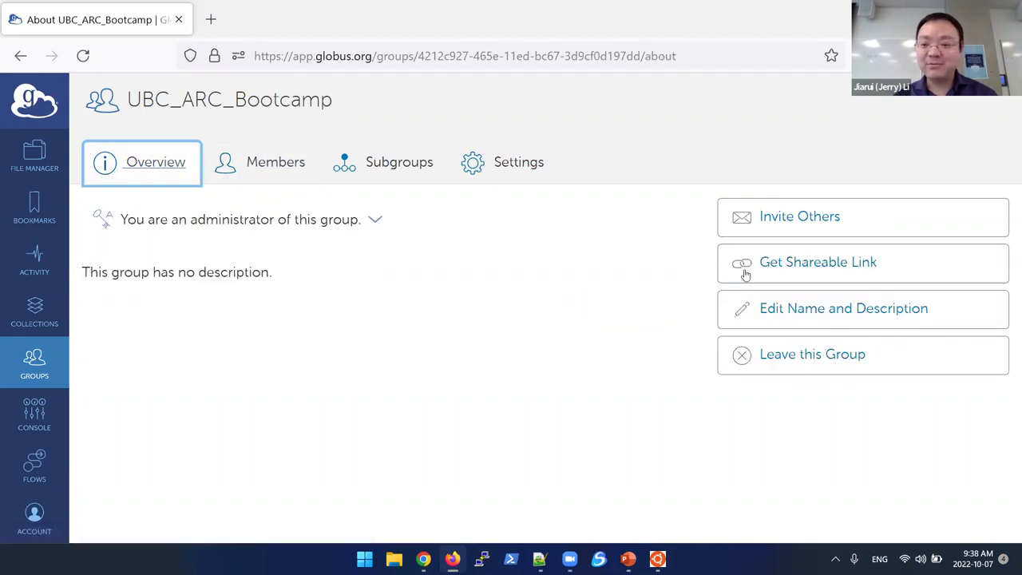
{"action": "left_click", "coordinate": [797, 271]}
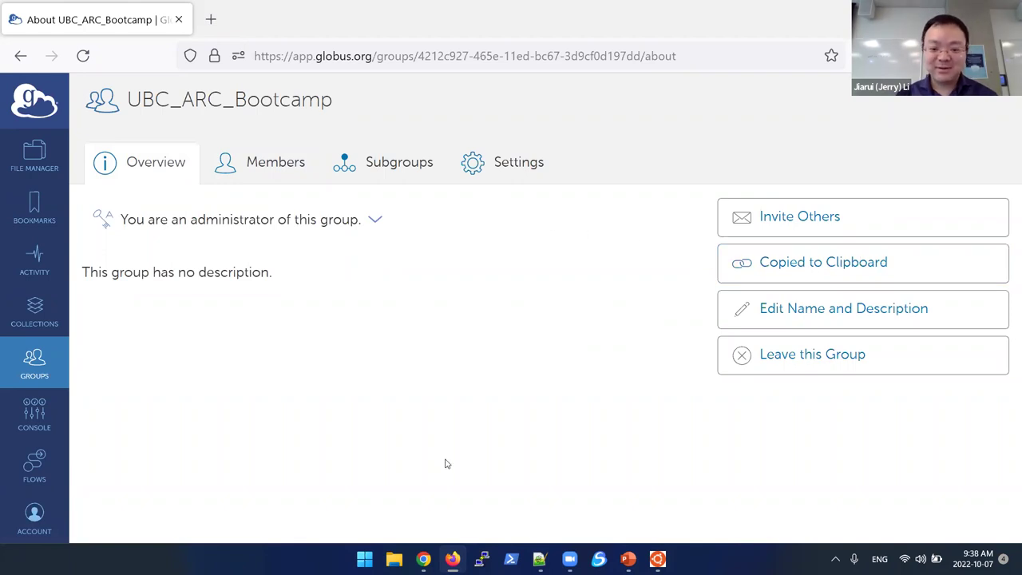
Step: On the OSF project page, start institutional sign-in and choose University of British Columbia
{"action": "left_click", "coordinate": [424, 559]}
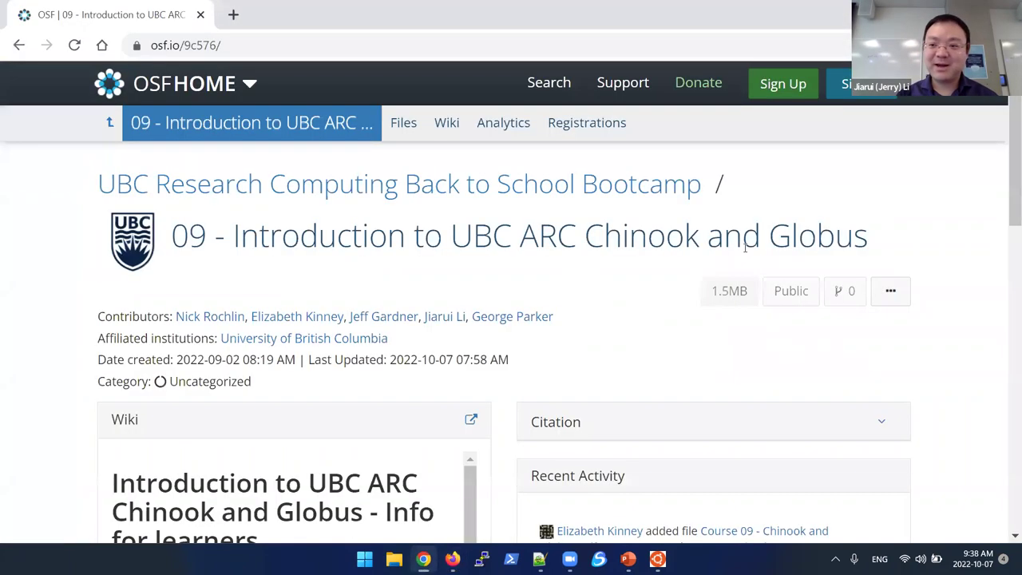
{"action": "left_click", "coordinate": [838, 83]}
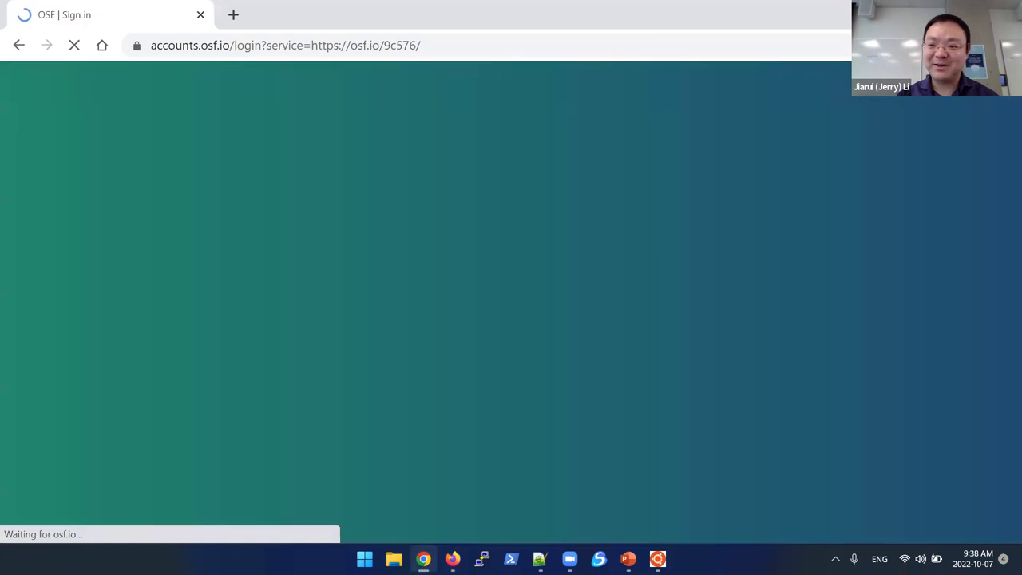
{"action": "left_click", "coordinate": [591, 273]}
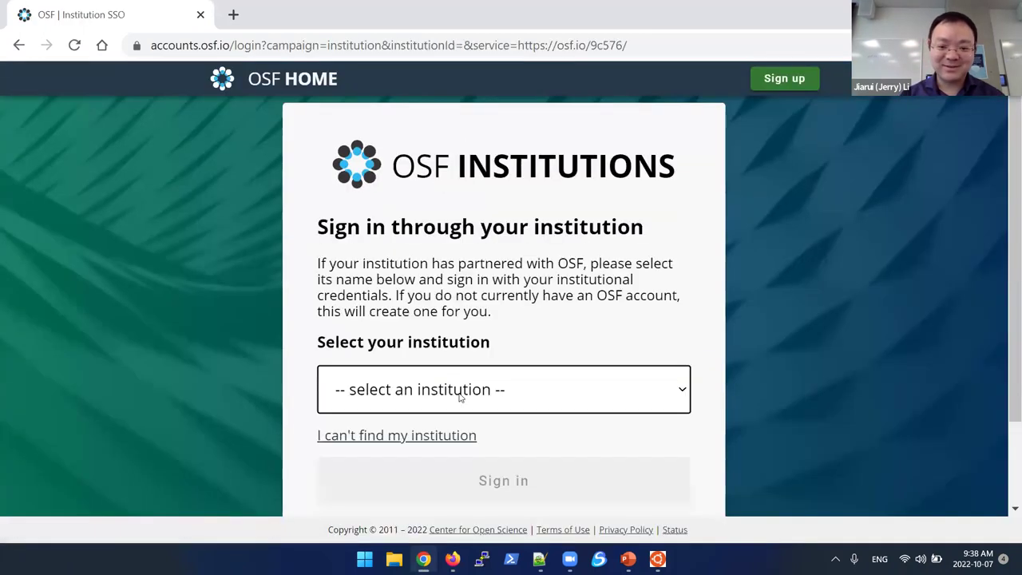
{"action": "left_click", "coordinate": [462, 396]}
{"action": "scroll", "coordinate": [530, 210], "scroll_direction": "down", "scroll_amount": 9}
{"action": "scroll", "coordinate": [530, 212], "scroll_direction": "up", "scroll_amount": 2}
{"action": "left_click", "coordinate": [515, 144]}
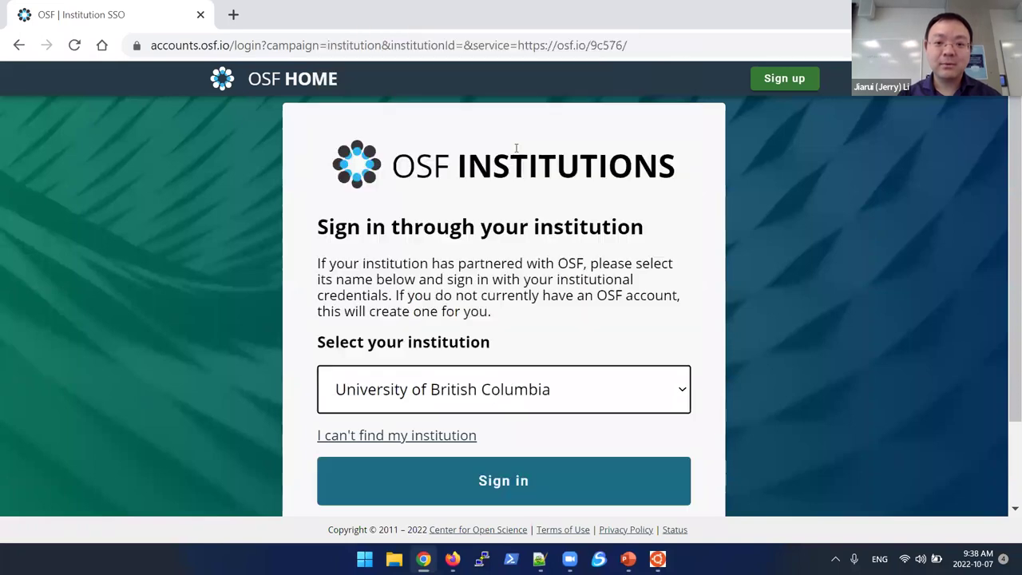
{"action": "left_click", "coordinate": [491, 481]}
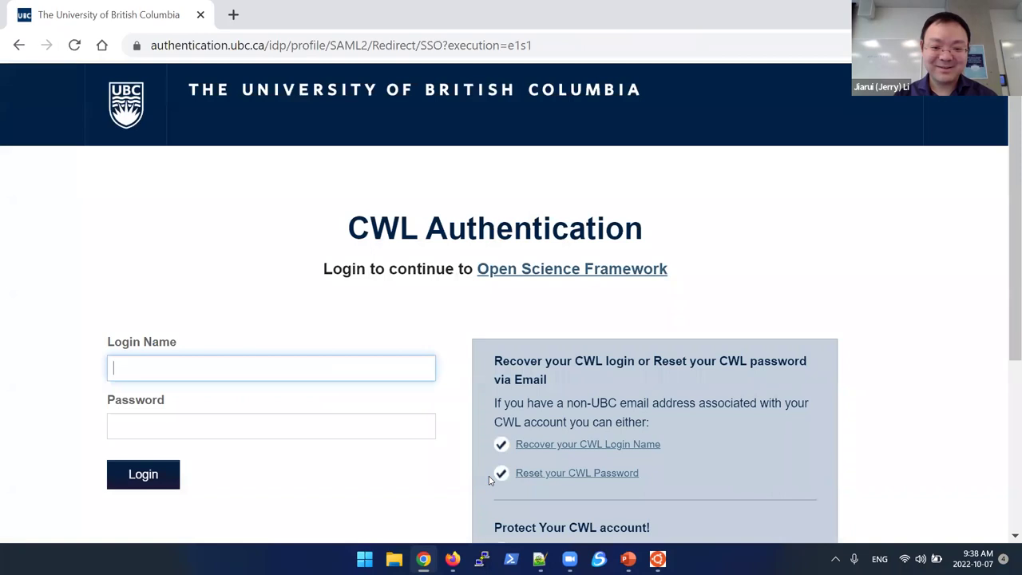
Step: Log in with the CWL username and password, then accept sharing account information with OSF
{"action": "type", "text": "jli106"}
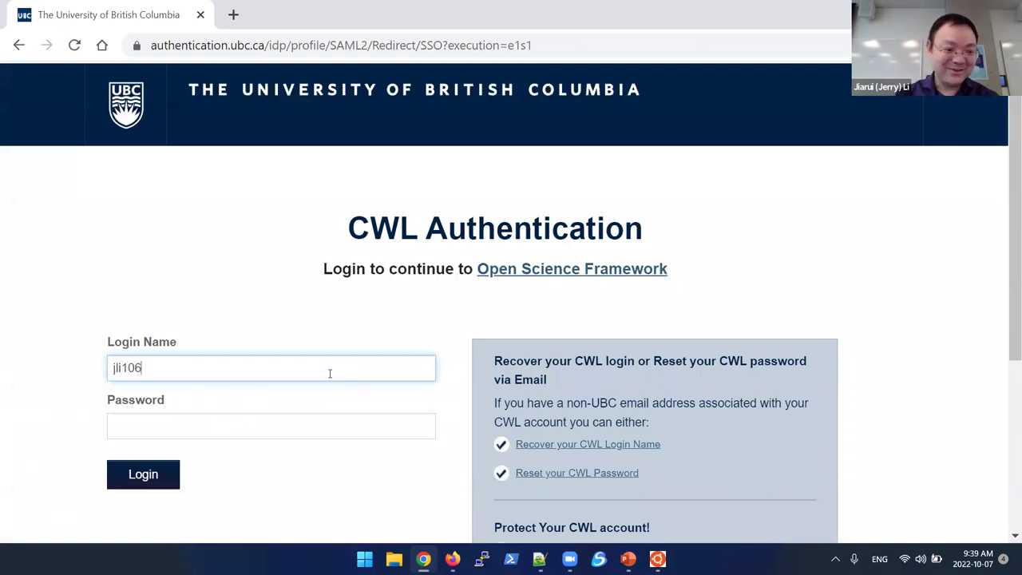
{"action": "key", "text": "Tab"}
{"action": "type", "text": "****"}
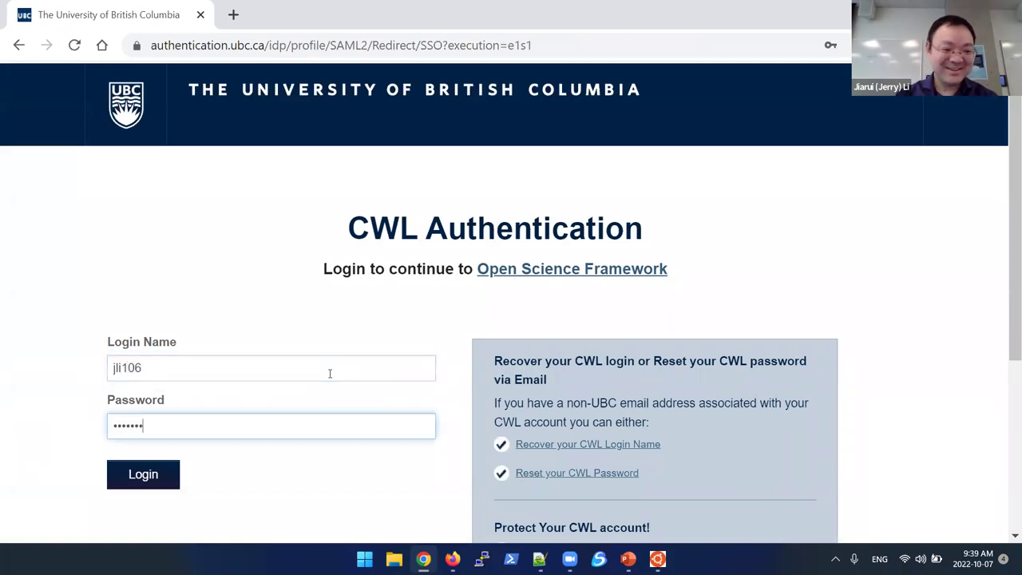
{"action": "key", "text": "Return"}
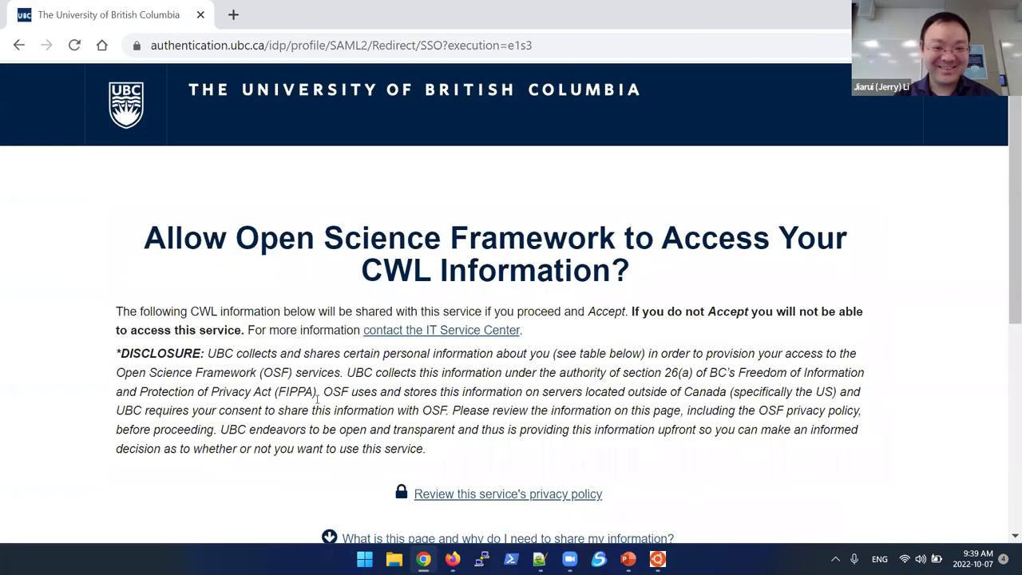
{"action": "scroll", "coordinate": [317, 399], "scroll_direction": "down", "scroll_amount": 5}
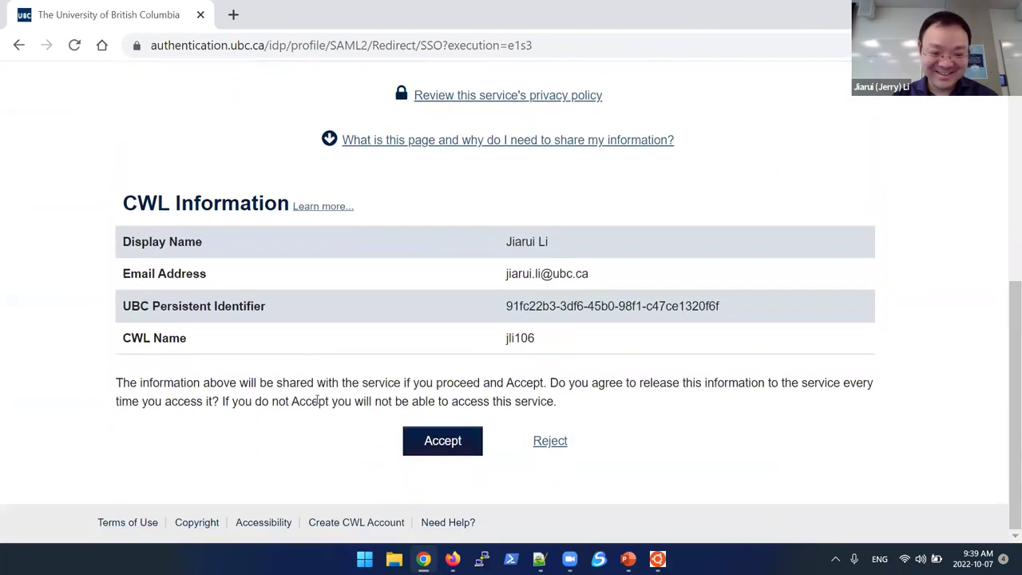
{"action": "left_click", "coordinate": [444, 449]}
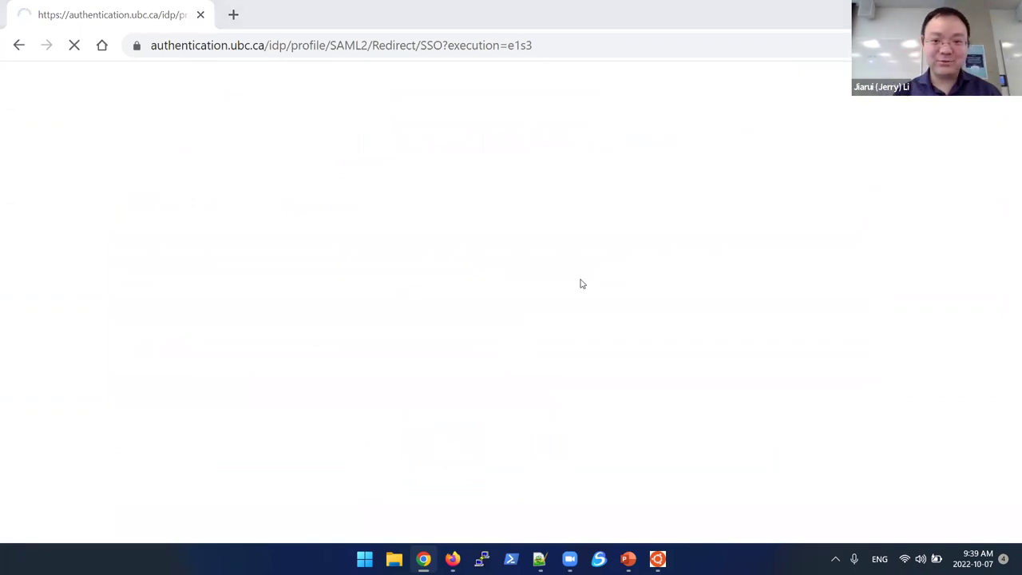
{"action": "key", "text": "alt+Tab"}
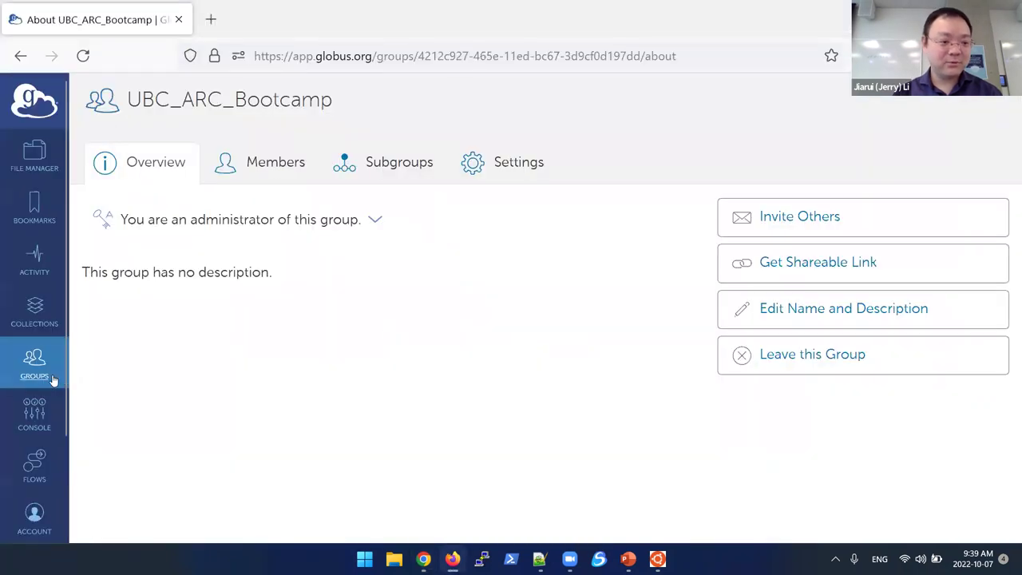
Step: Search Globus groups for UBC_ARC_Bootcamp, open its group page, then return to the OSF project
{"action": "left_click", "coordinate": [53, 378]}
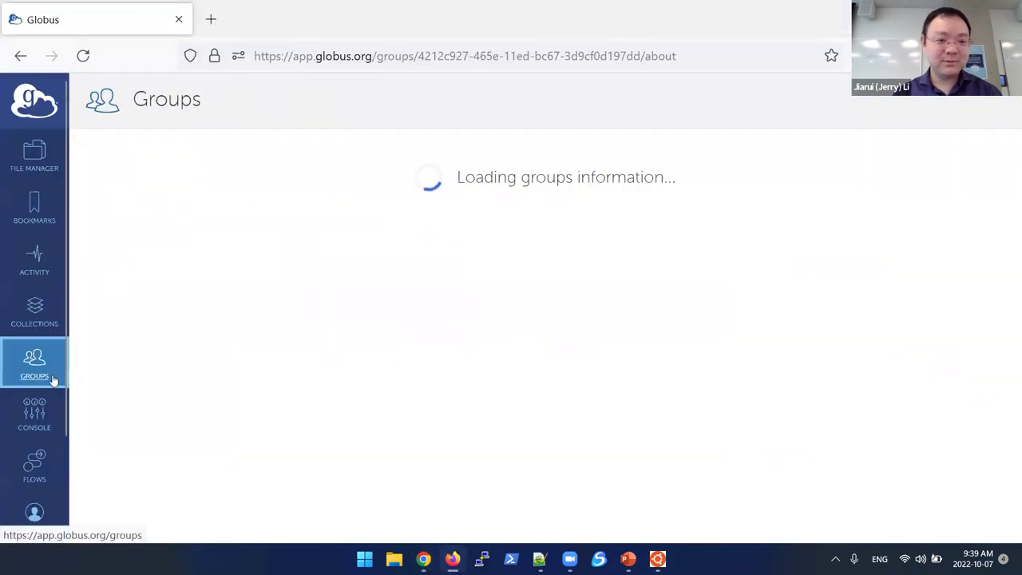
{"action": "left_click", "coordinate": [613, 98]}
{"action": "type", "text": "UBC_ARC_Bootcamp"}
{"action": "key", "text": "Return"}
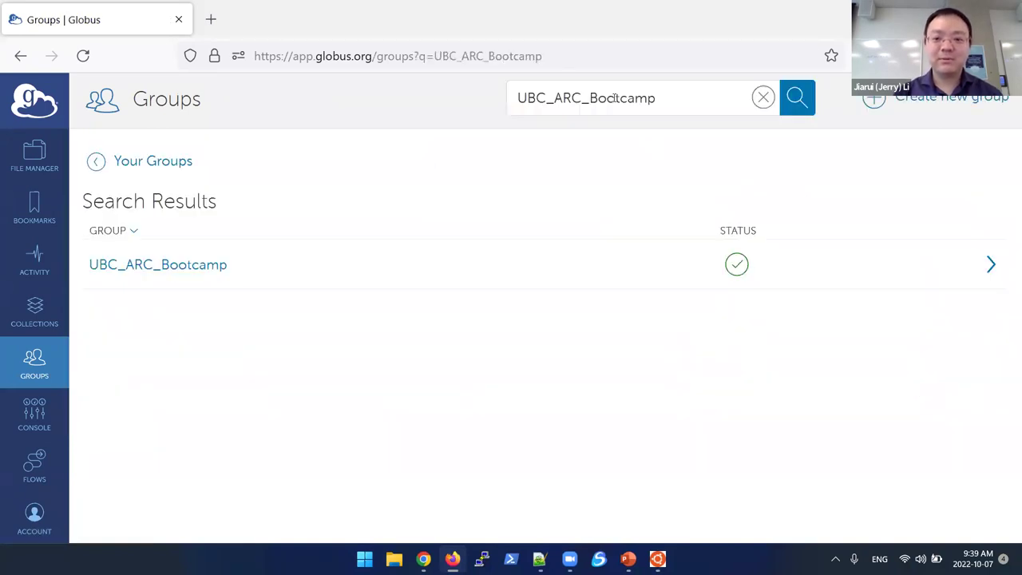
{"action": "left_click", "coordinate": [990, 274]}
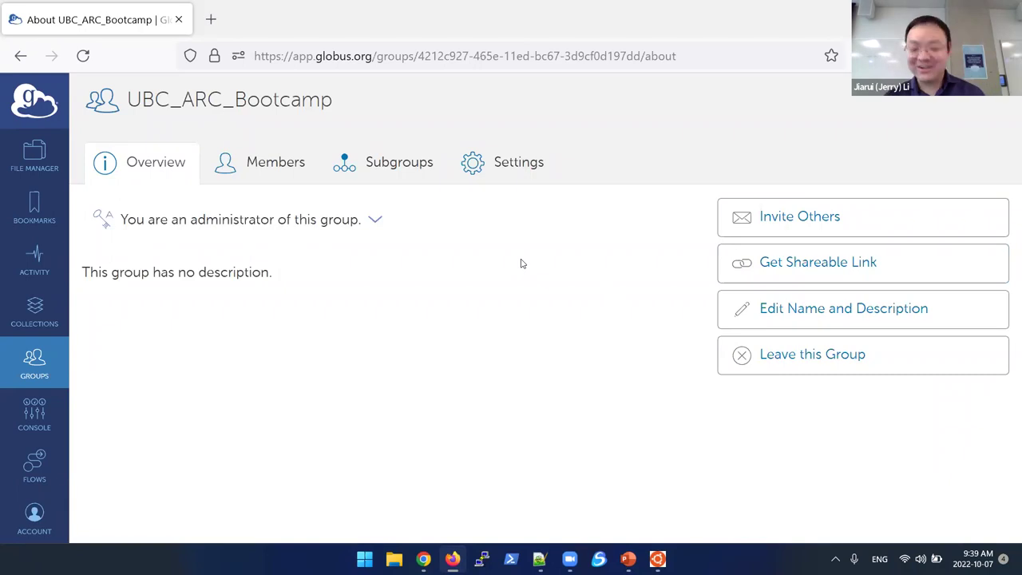
{"action": "key", "text": "alt+Tab"}
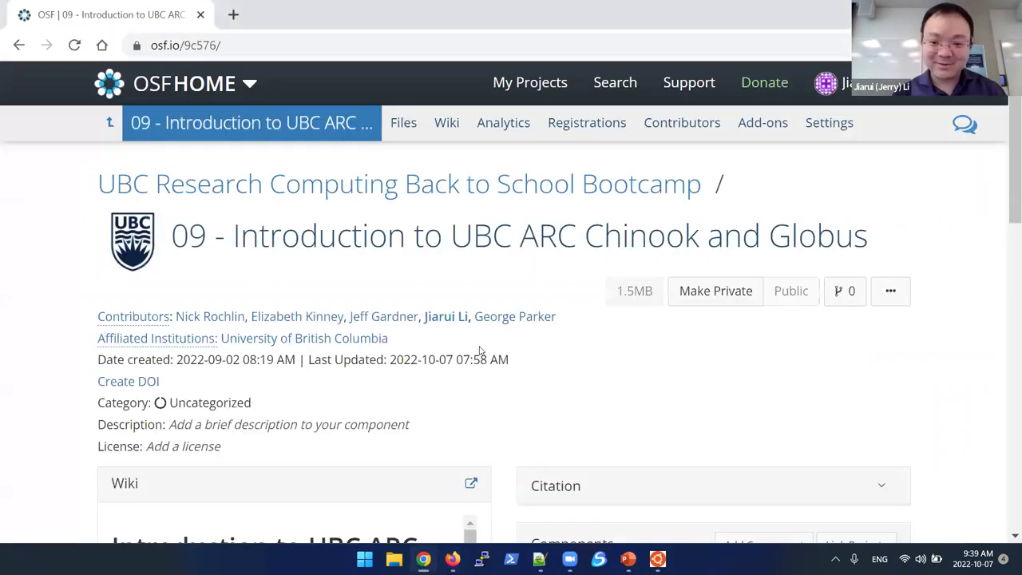
Step: Open the project's full wiki page in edit mode
{"action": "scroll", "coordinate": [480, 352], "scroll_direction": "down", "scroll_amount": 3}
{"action": "left_click", "coordinate": [471, 247]}
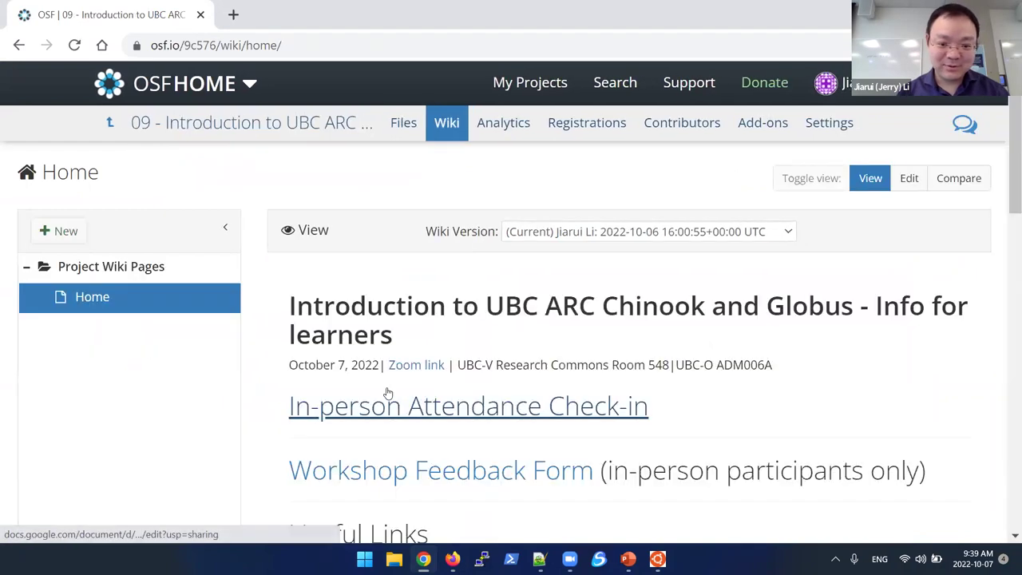
{"action": "scroll", "coordinate": [387, 393], "scroll_direction": "down", "scroll_amount": 3}
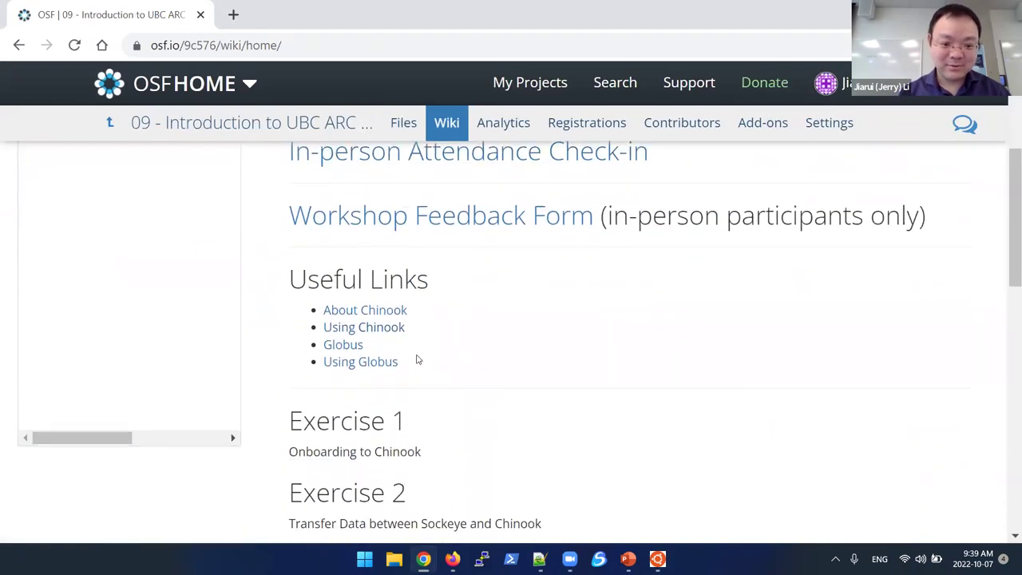
{"action": "scroll", "coordinate": [490, 317], "scroll_direction": "up", "scroll_amount": 3}
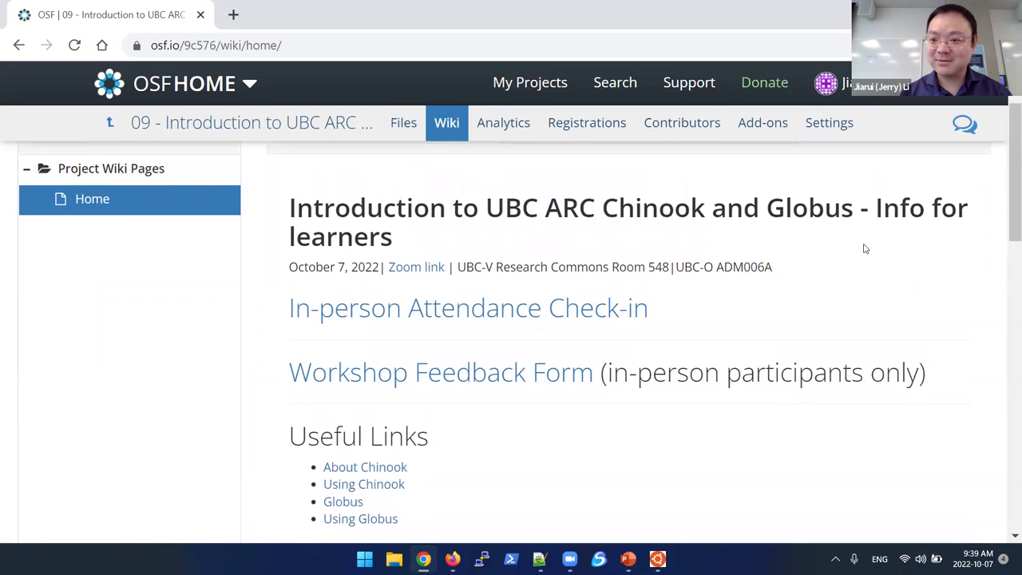
{"action": "left_click", "coordinate": [910, 178]}
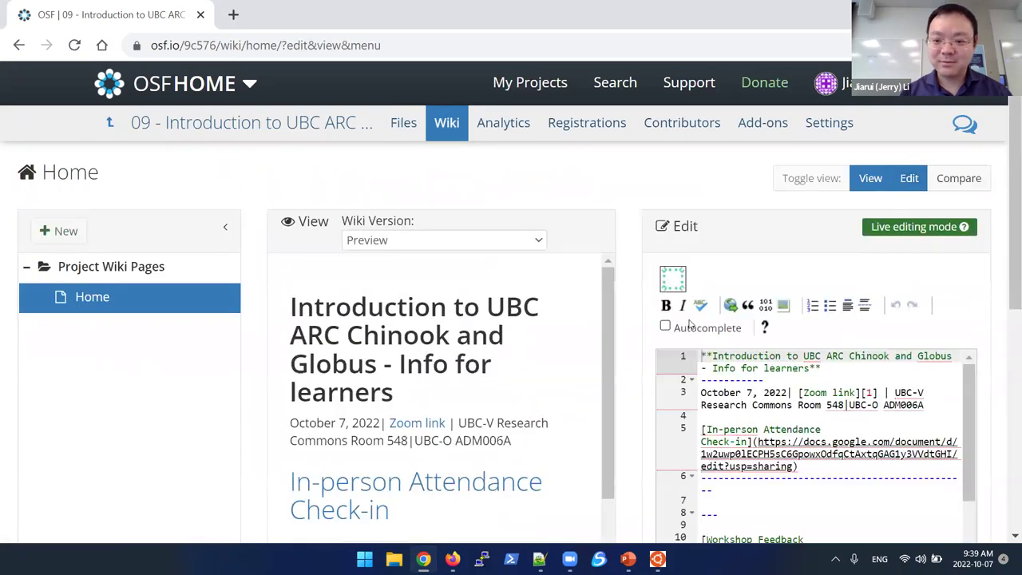
Step: Paste the Globus group URL as a new bullet after '- [Using Globus][5]' and save
{"action": "scroll", "coordinate": [727, 454], "scroll_direction": "down", "scroll_amount": 5}
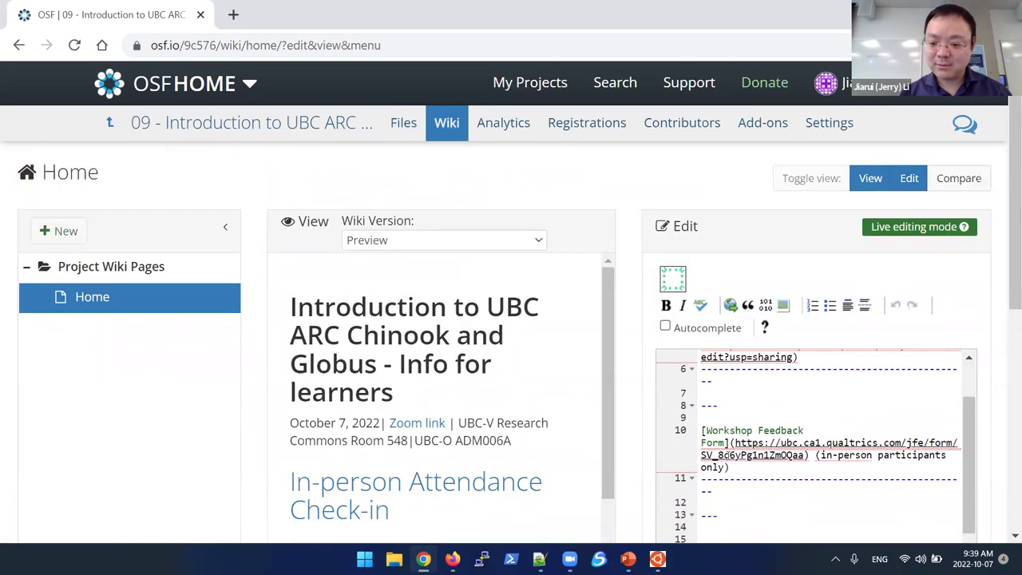
{"action": "left_click", "coordinate": [824, 478]}
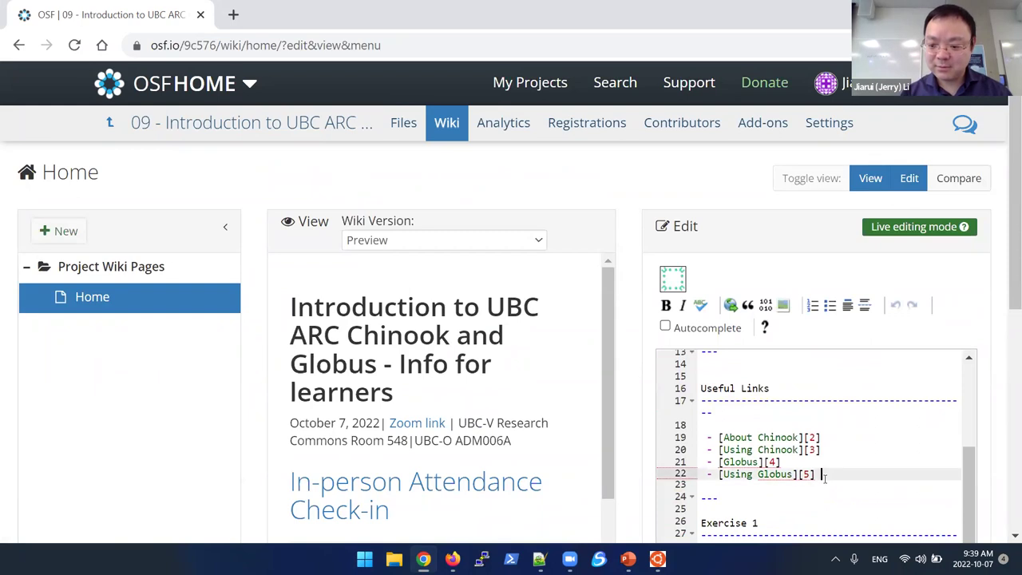
{"action": "key", "text": "Return"}
{"action": "key", "text": "ctrl+v"}
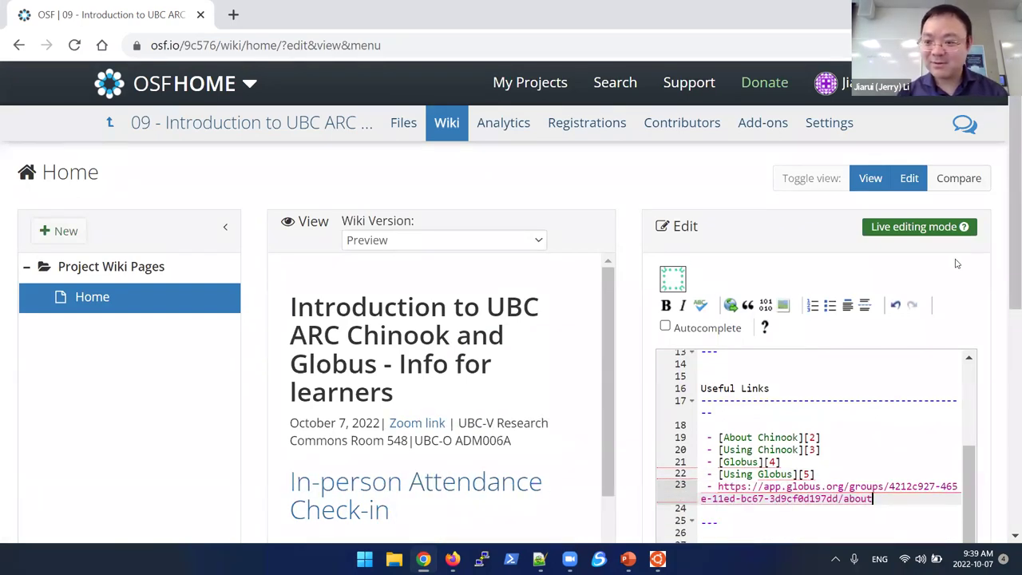
{"action": "scroll", "coordinate": [957, 264], "scroll_direction": "down", "scroll_amount": 10}
{"action": "left_click", "coordinate": [951, 398]}
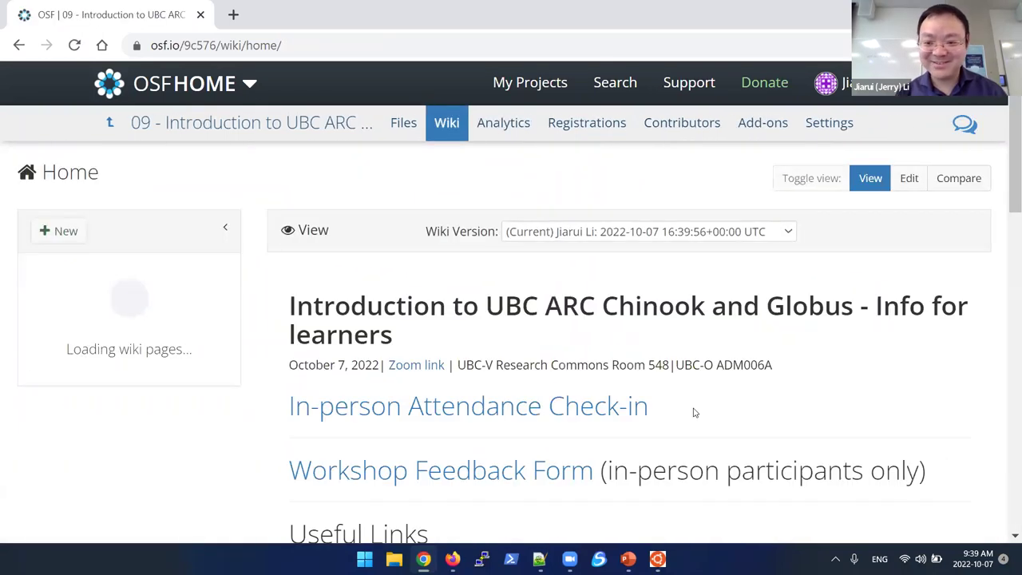
Step: Return to the project overview page and scroll through it
{"action": "scroll", "coordinate": [694, 412], "scroll_direction": "down", "scroll_amount": 6}
{"action": "scroll", "coordinate": [694, 412], "scroll_direction": "up", "scroll_amount": 2}
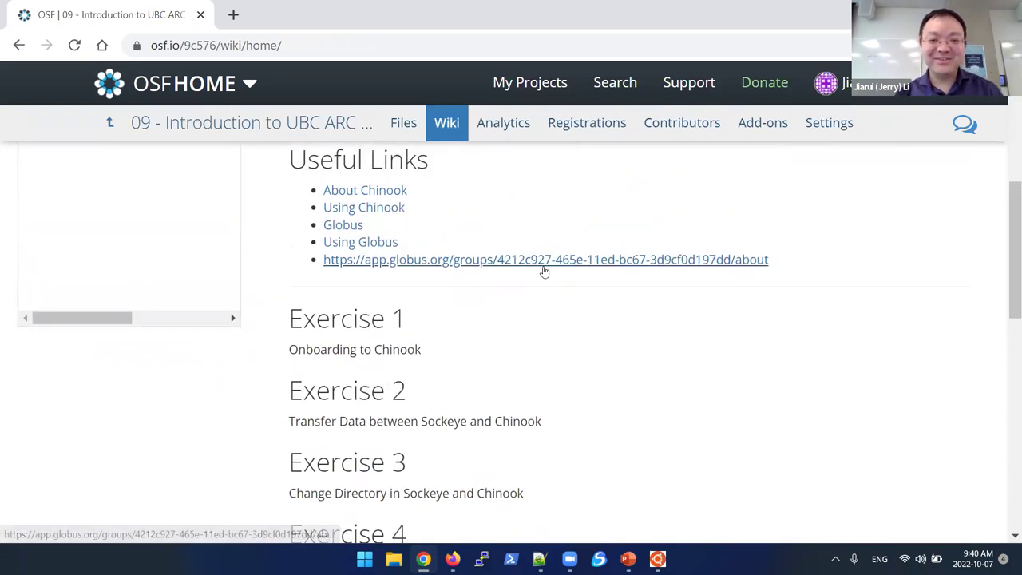
{"action": "scroll", "coordinate": [543, 269], "scroll_direction": "up", "scroll_amount": 5}
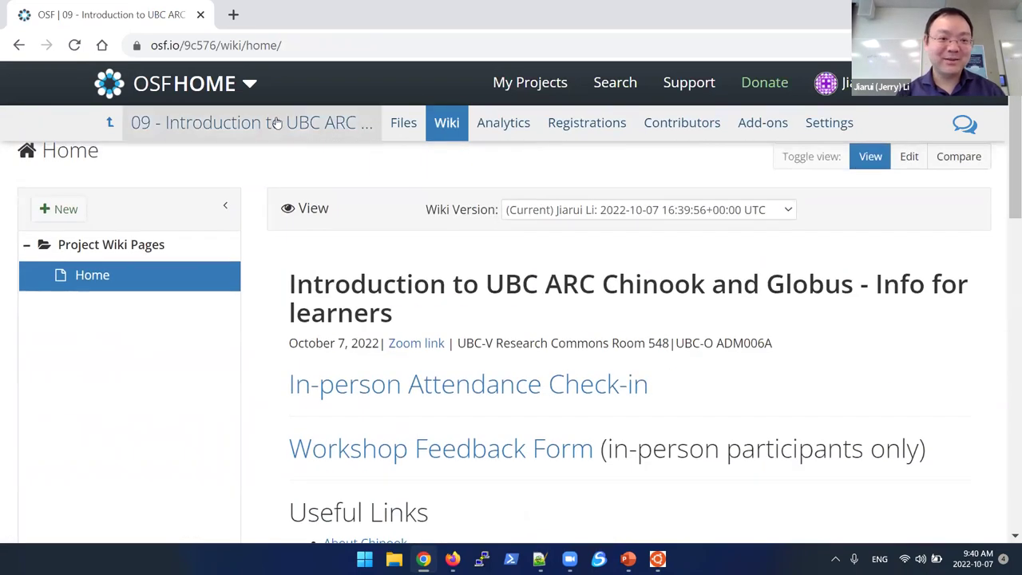
{"action": "left_click", "coordinate": [176, 123]}
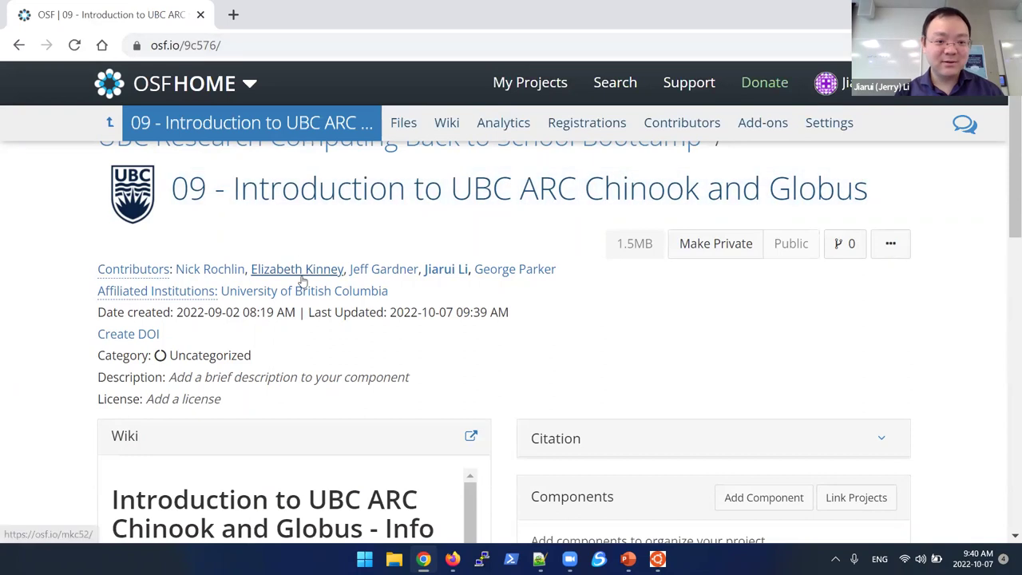
{"action": "scroll", "coordinate": [302, 281], "scroll_direction": "down", "scroll_amount": 3}
{"action": "scroll", "coordinate": [302, 280], "scroll_direction": "down", "scroll_amount": 1}
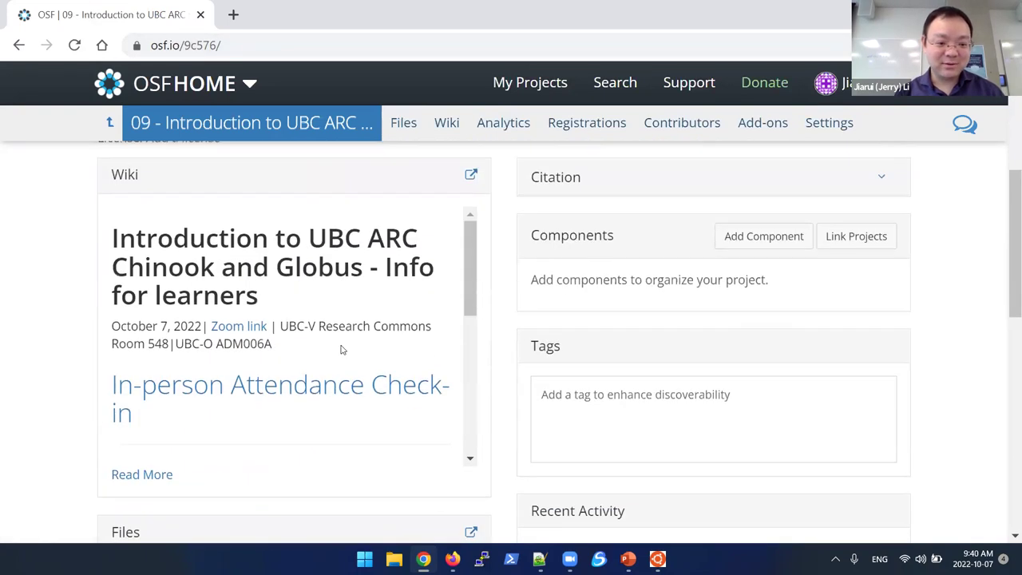
{"action": "scroll", "coordinate": [341, 349], "scroll_direction": "down", "scroll_amount": 3}
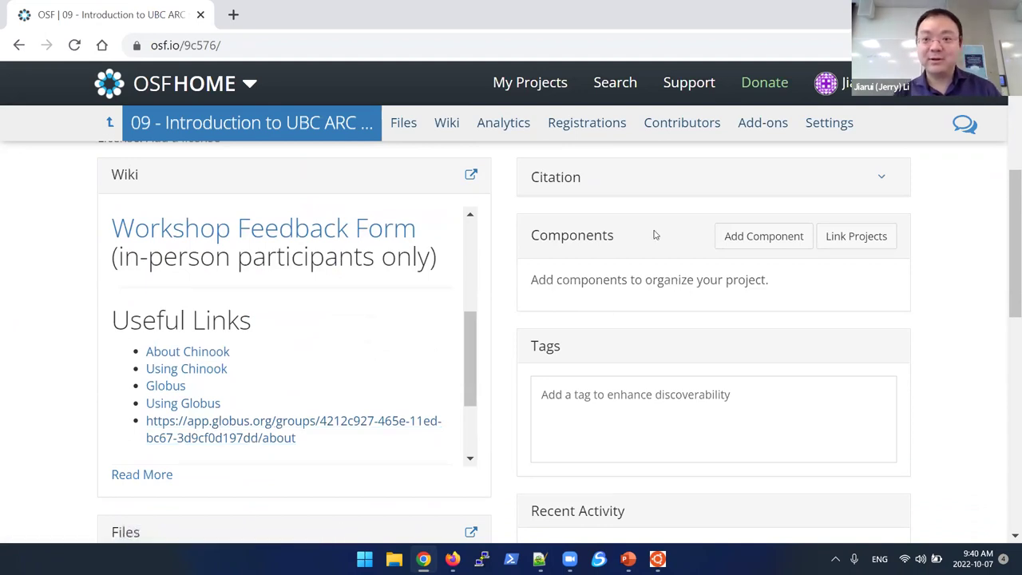
Step: Show the empty UBC_ARC_Bootcamp collection in File Manager without changing collection, then list collections
{"action": "key", "text": "alt+Tab"}
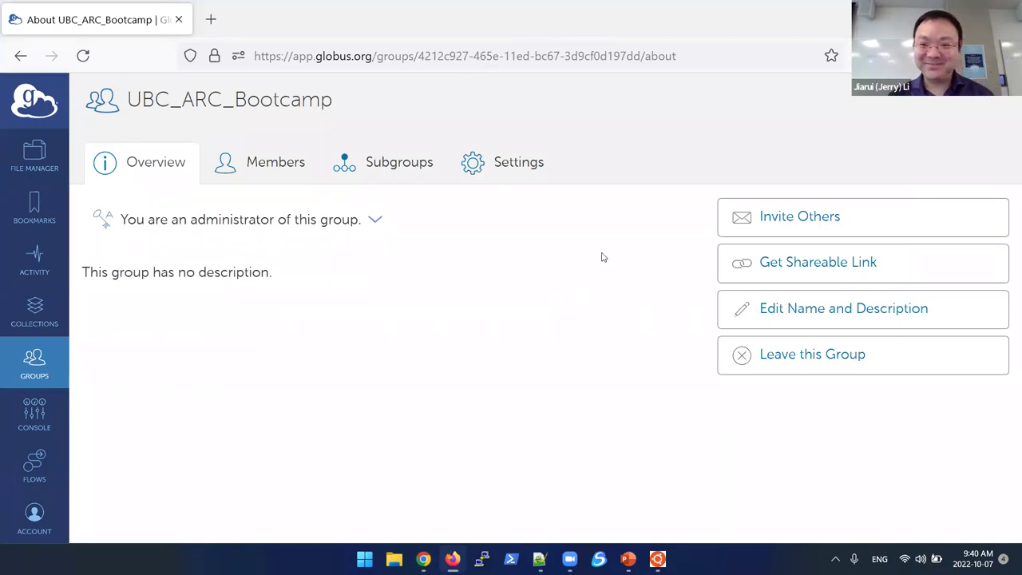
{"action": "left_click", "coordinate": [36, 169]}
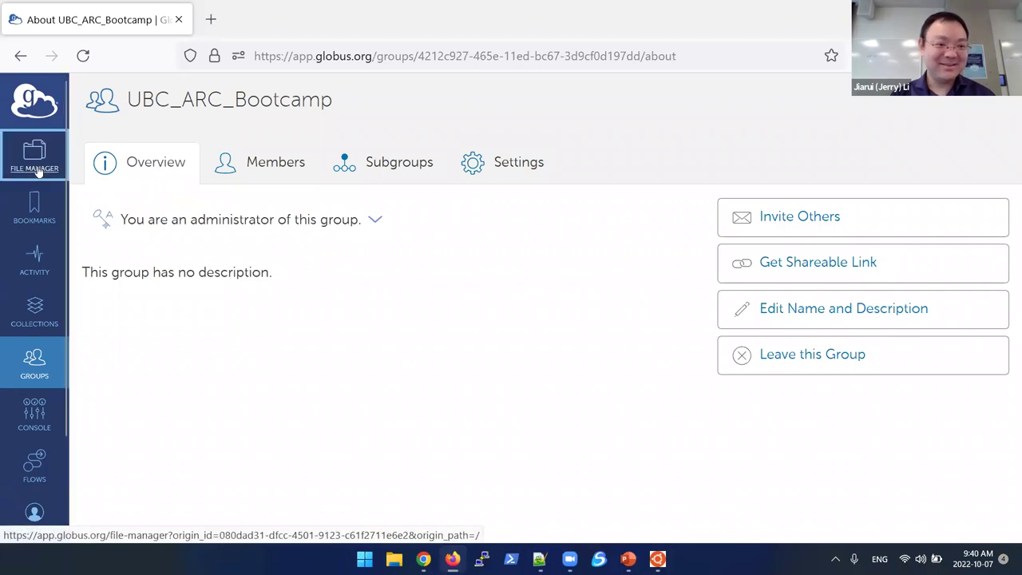
{"action": "left_click", "coordinate": [327, 168]}
{"action": "left_click", "coordinate": [34, 164]}
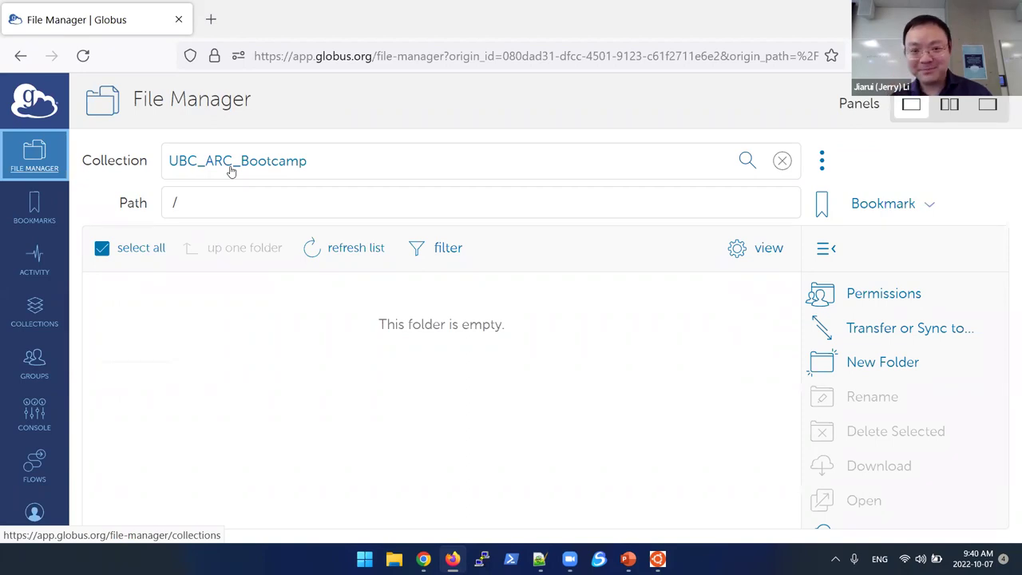
{"action": "left_click", "coordinate": [281, 173]}
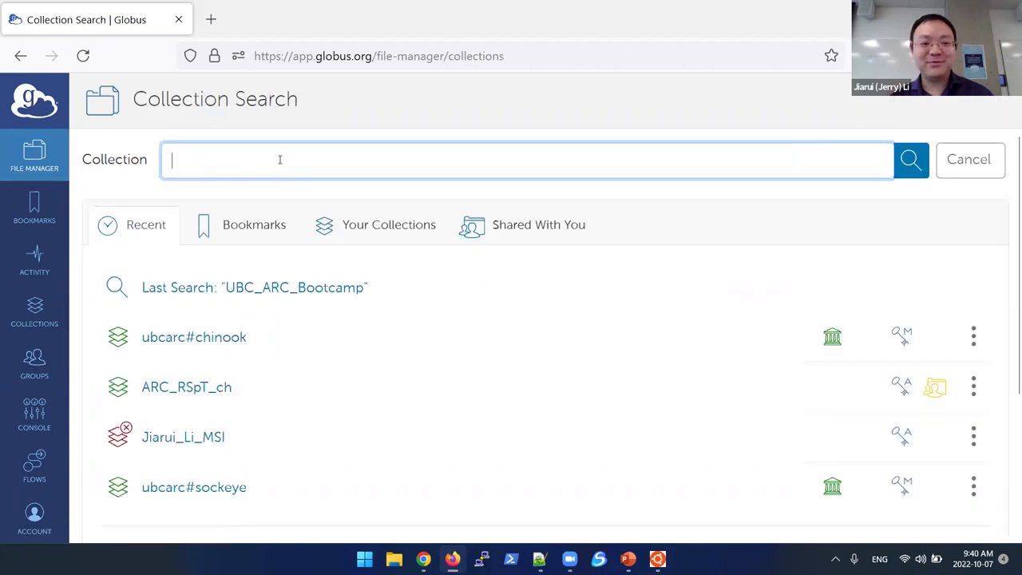
{"action": "left_click", "coordinate": [968, 164]}
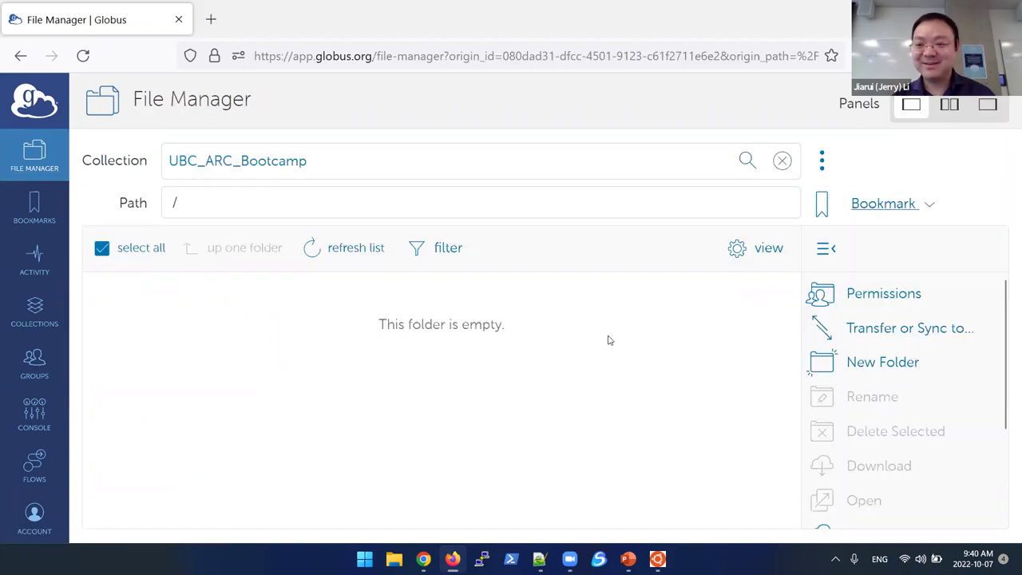
{"action": "left_click", "coordinate": [452, 169]}
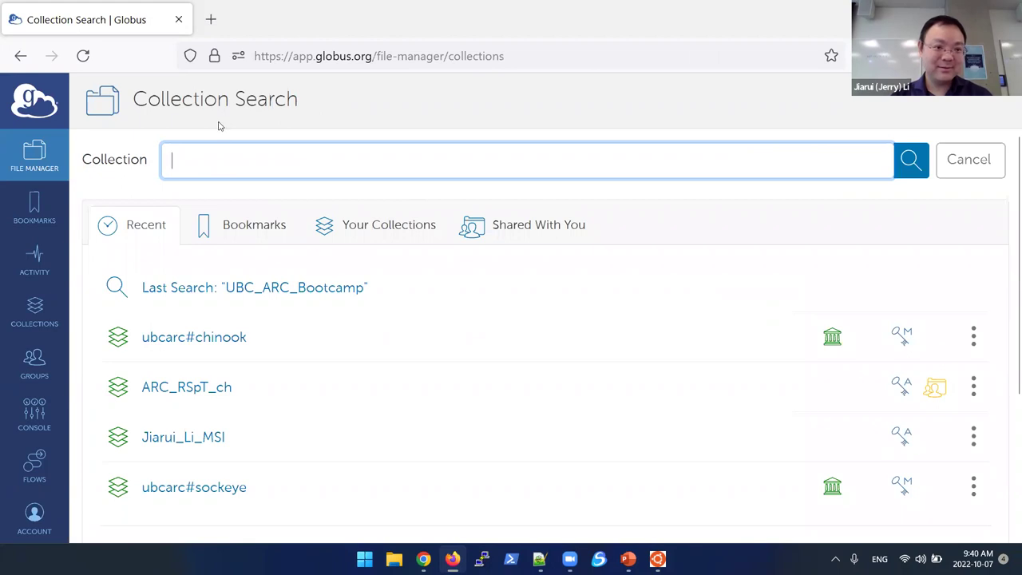
{"action": "left_click", "coordinate": [953, 159]}
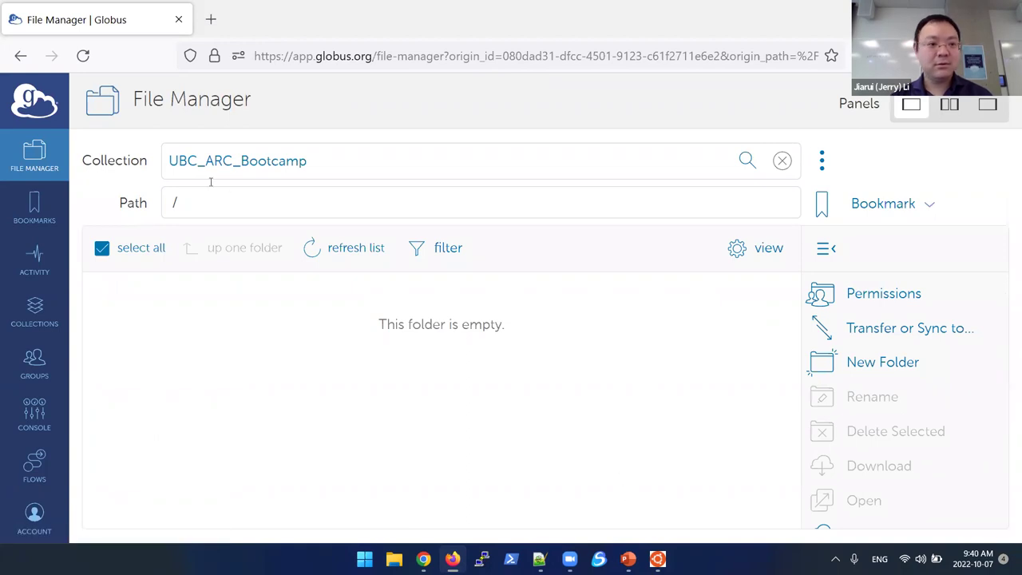
{"action": "left_click", "coordinate": [38, 303]}
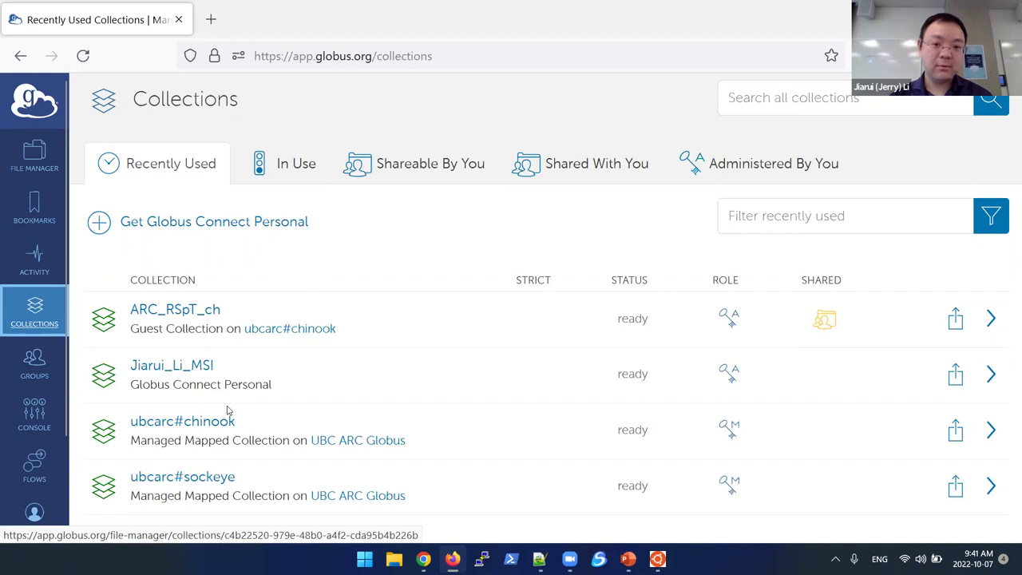
Step: Open UBC_ARC_Bootcamp from Administered By You and check its Roles and Permissions tabs
{"action": "left_click", "coordinate": [742, 163]}
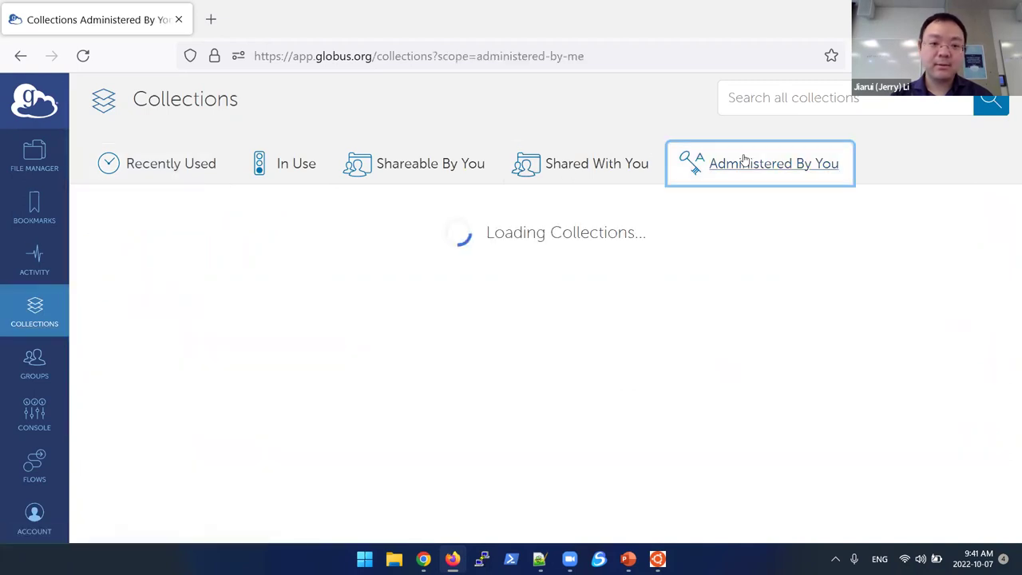
{"action": "scroll", "coordinate": [189, 359], "scroll_direction": "down", "scroll_amount": 3}
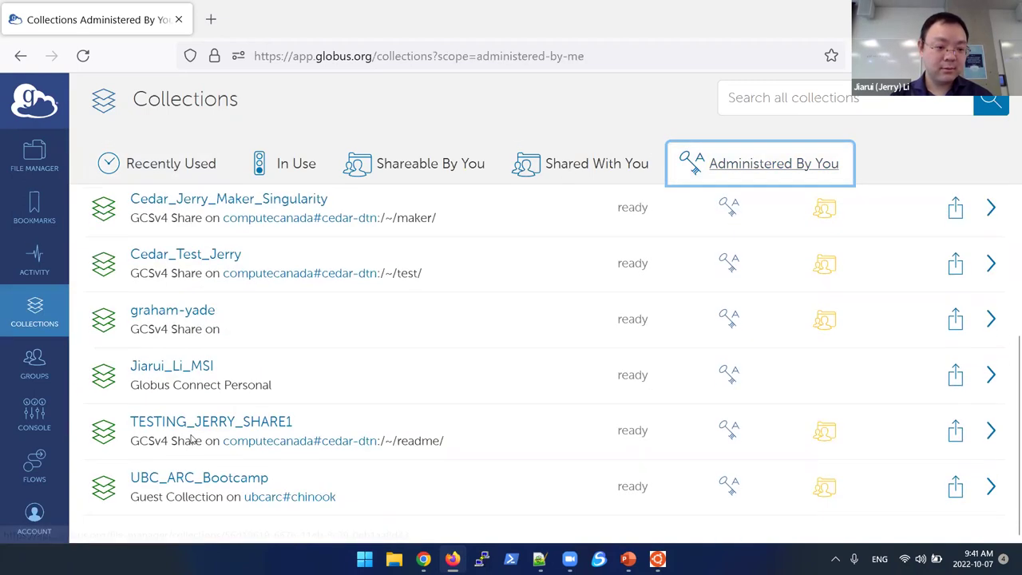
{"action": "left_click", "coordinate": [220, 480]}
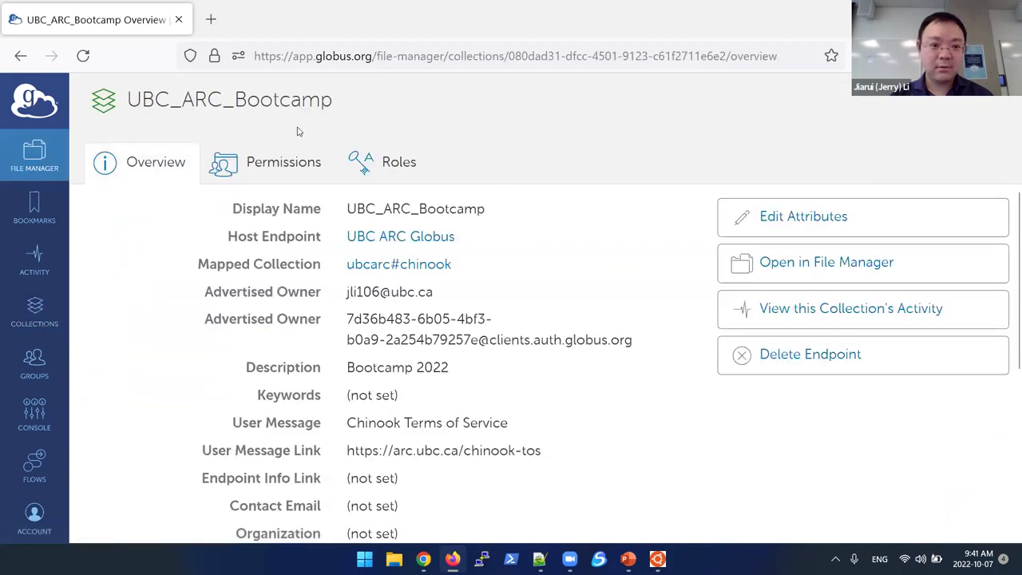
{"action": "left_click", "coordinate": [386, 169]}
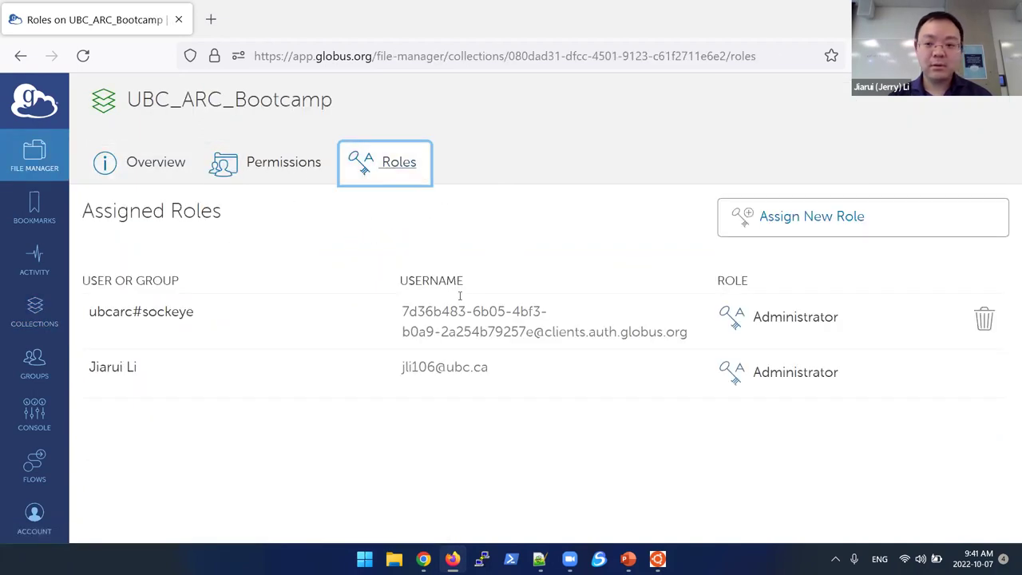
{"action": "left_click", "coordinate": [276, 169]}
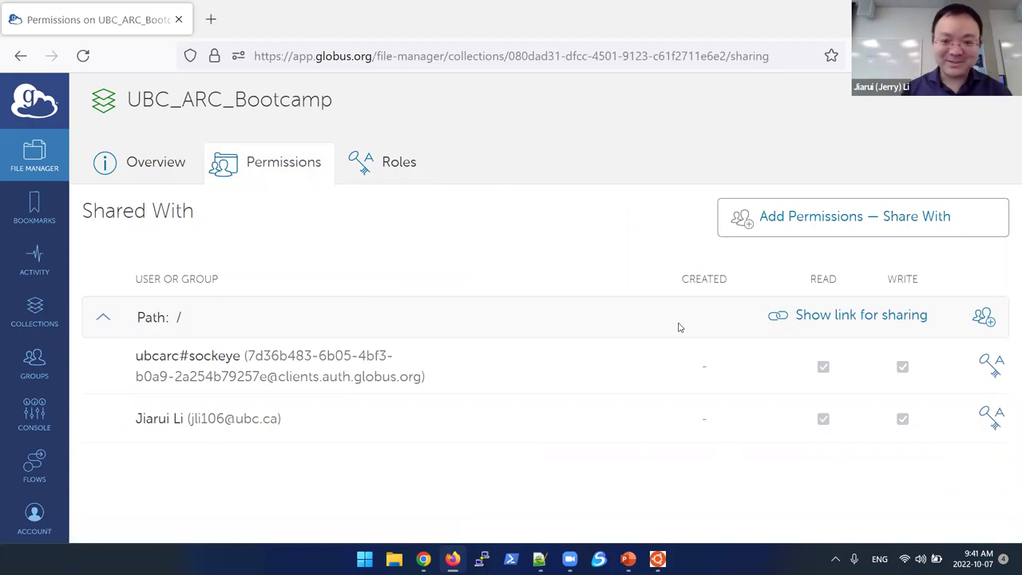
Step: After a glance at OSF, reopen the UBC_ARC_Bootcamp overview from Administered By You collections
{"action": "key", "text": "alt+Tab"}
{"action": "key", "text": "alt+Tab"}
{"action": "key", "text": "alt+Tab"}
{"action": "key", "text": "alt+Tab"}
{"action": "key", "text": "alt+Tab"}
{"action": "key", "text": "alt+Tab"}
{"action": "key", "text": "alt+Tab"}
{"action": "key", "text": "alt+Tab"}
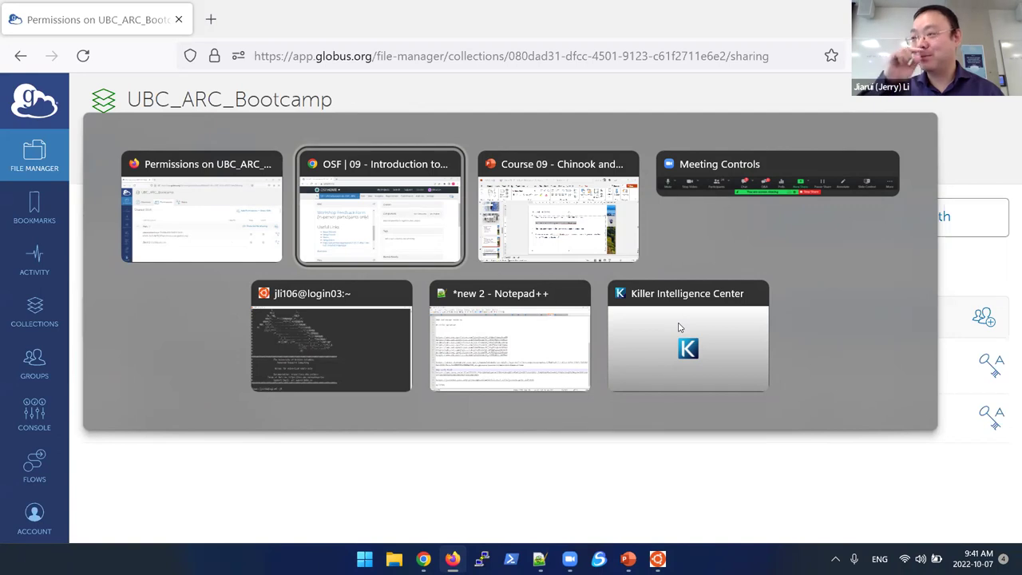
{"action": "key", "text": "alt"}
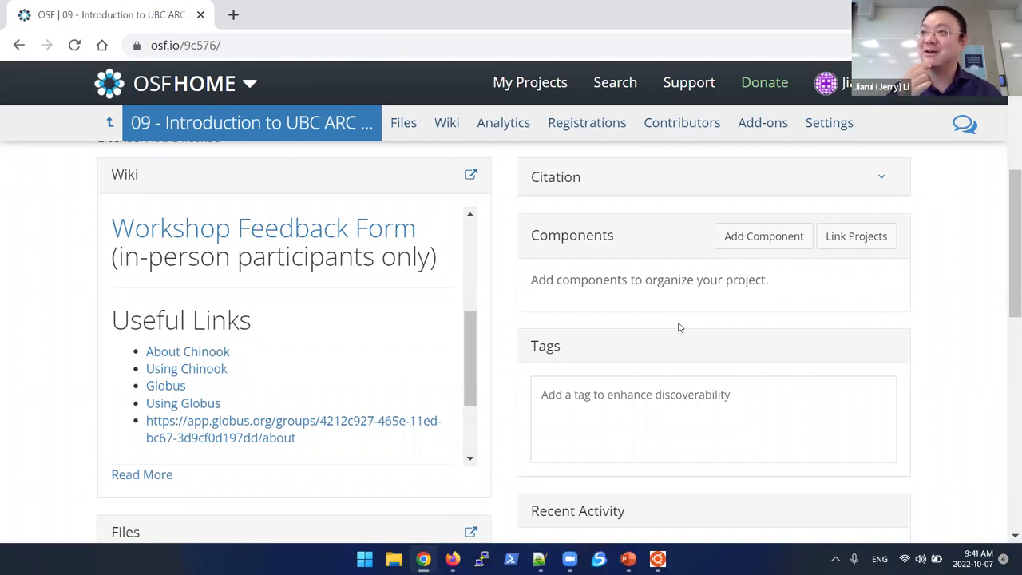
{"action": "key", "text": "alt+Tab"}
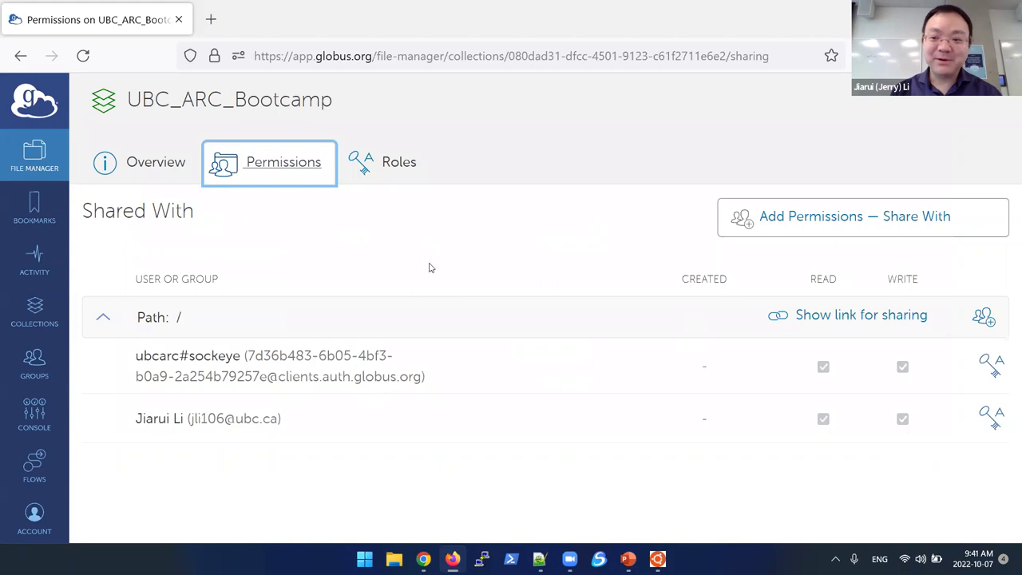
{"action": "left_click", "coordinate": [32, 310]}
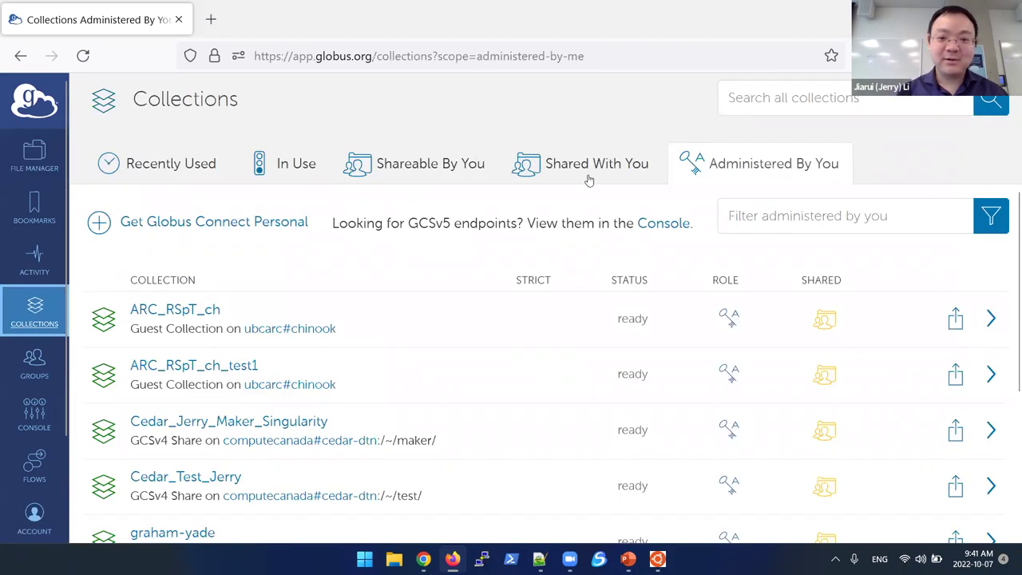
{"action": "left_click", "coordinate": [750, 173]}
{"action": "scroll", "coordinate": [531, 308], "scroll_direction": "down", "scroll_amount": 2}
{"action": "scroll", "coordinate": [531, 309], "scroll_direction": "down", "scroll_amount": 3}
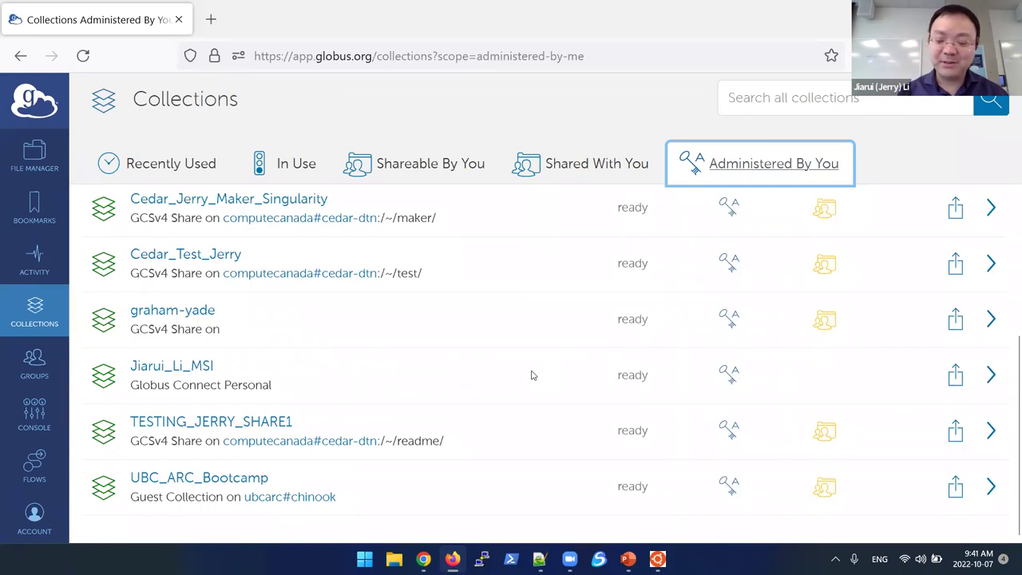
{"action": "left_click", "coordinate": [248, 479]}
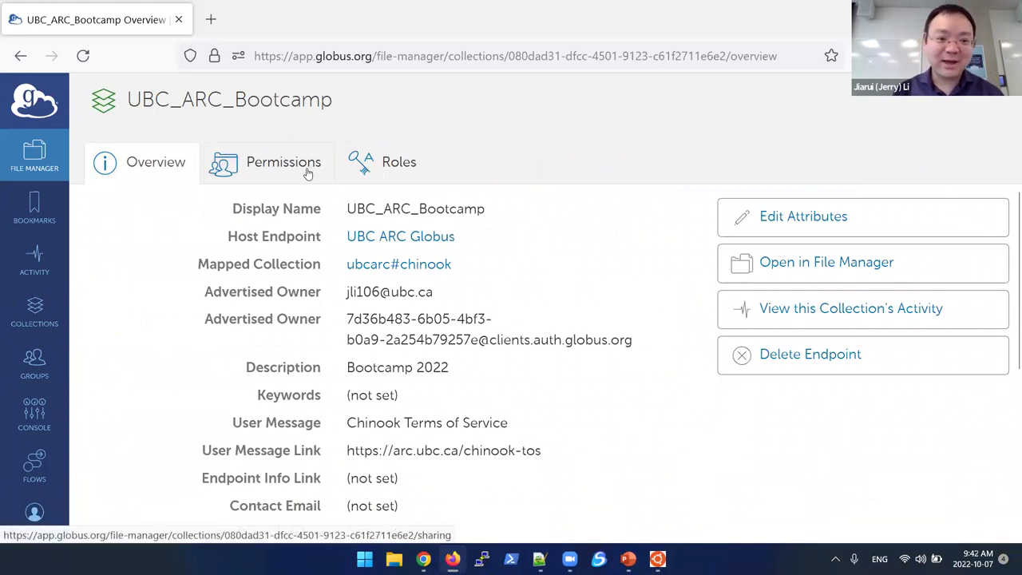
Step: Add a permission sharing the collection with group UBC_ARC_Bootcamp with read and write access
{"action": "left_click", "coordinate": [305, 169]}
{"action": "left_click", "coordinate": [835, 220]}
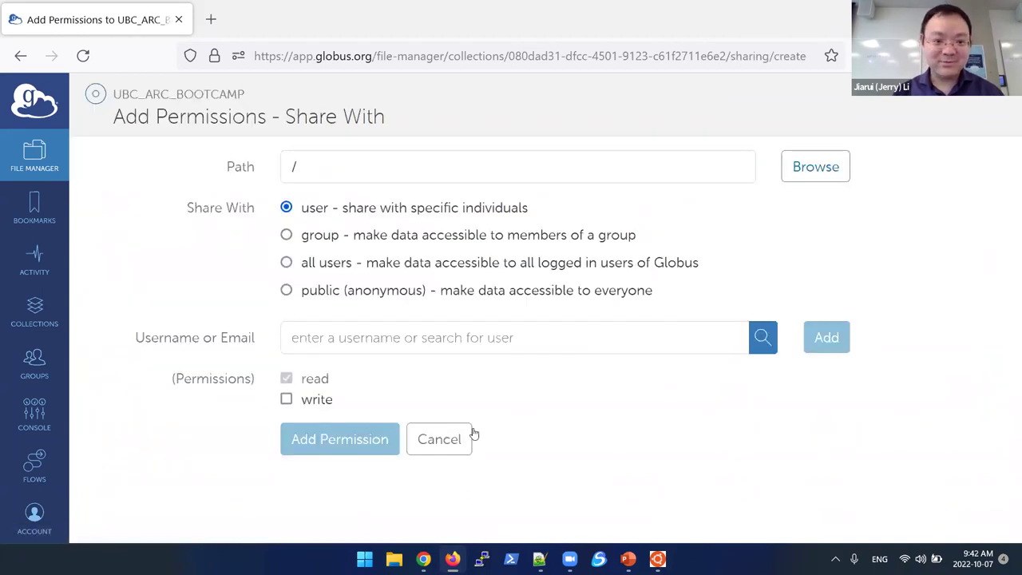
{"action": "left_click", "coordinate": [458, 441]}
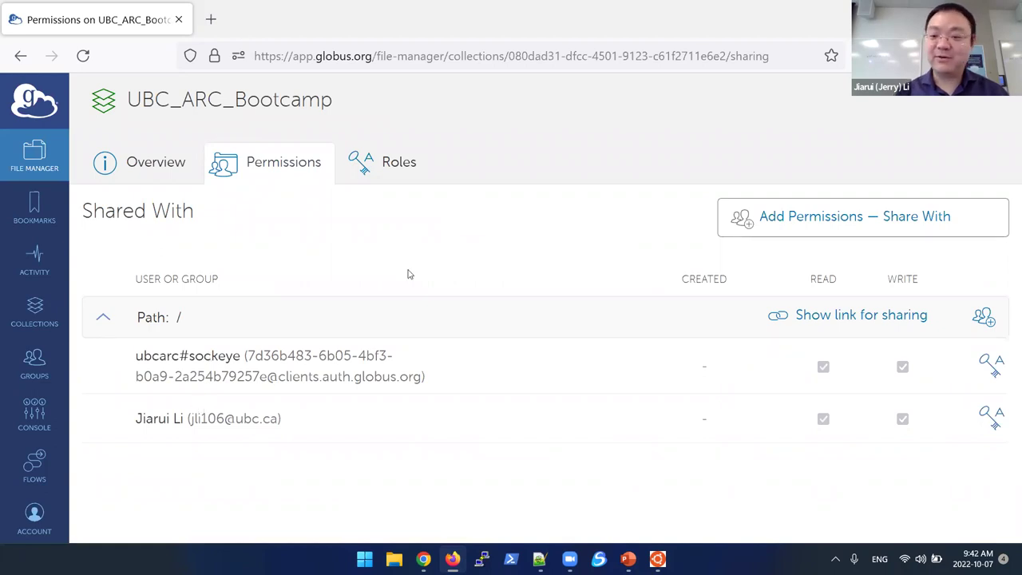
{"action": "left_click", "coordinate": [828, 219]}
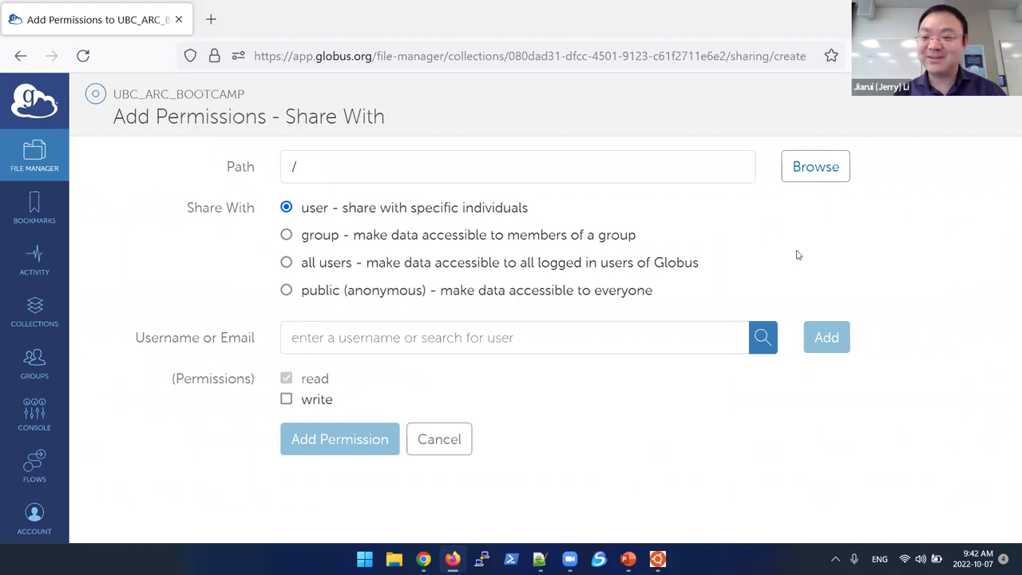
{"action": "left_click", "coordinate": [286, 236]}
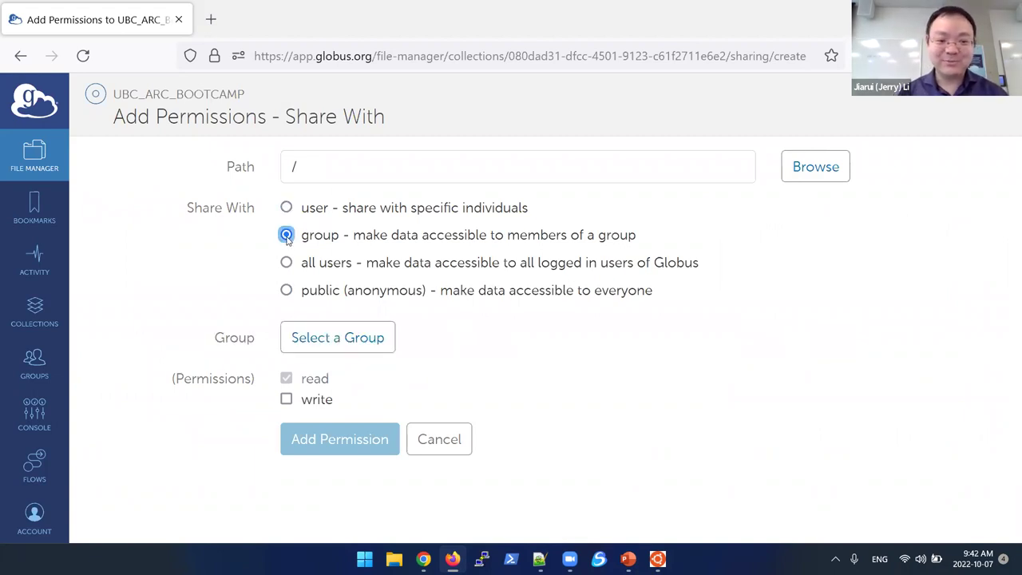
{"action": "left_click", "coordinate": [361, 343]}
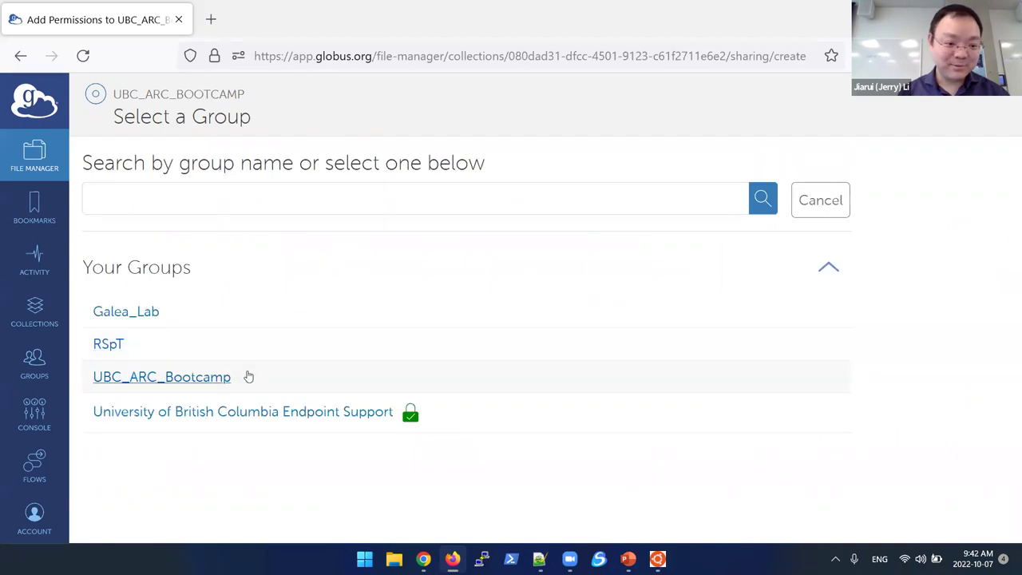
{"action": "left_click", "coordinate": [183, 378]}
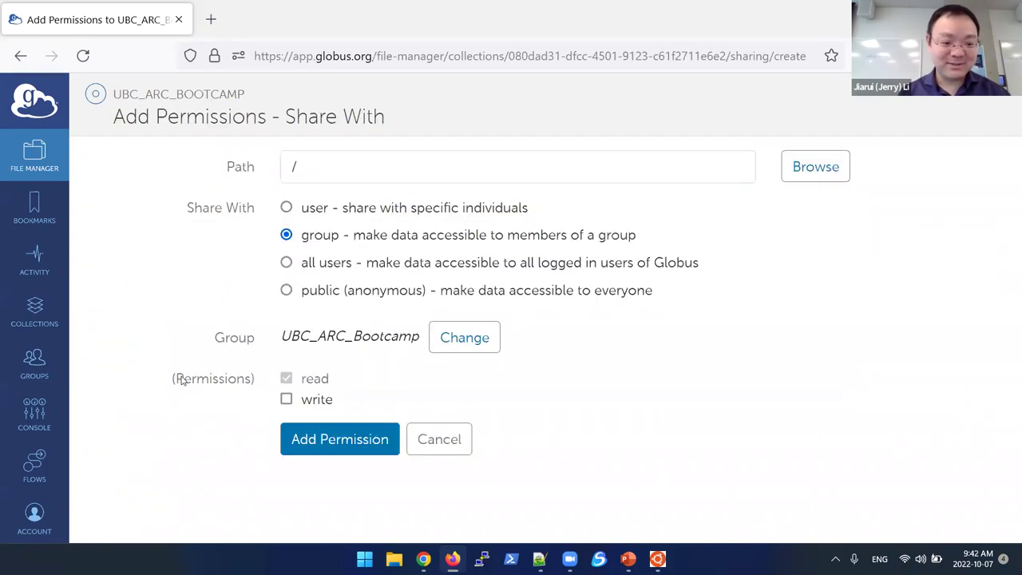
{"action": "left_click", "coordinate": [286, 399]}
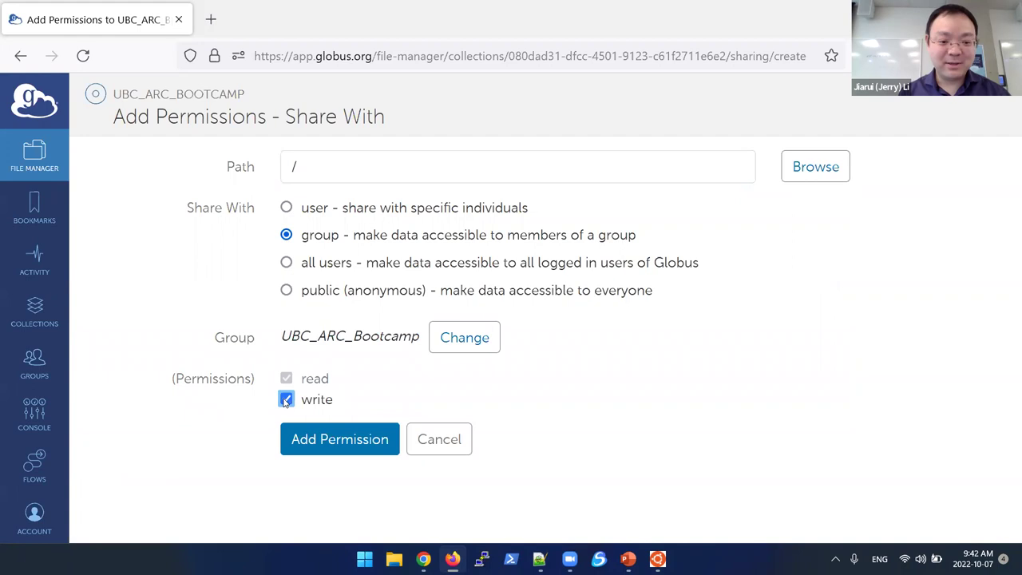
{"action": "left_click", "coordinate": [327, 441]}
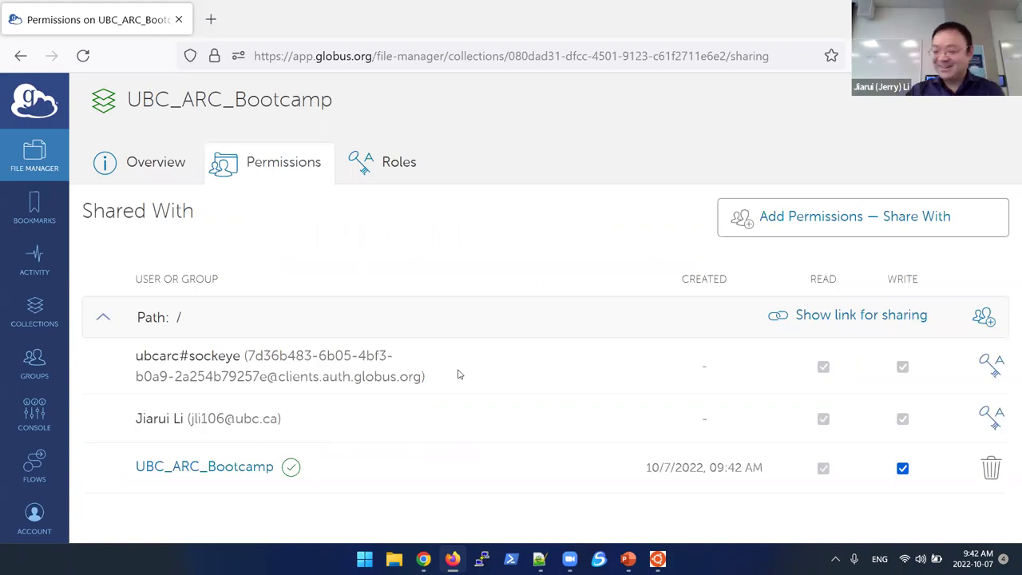
Step: Bring the PowerPoint course slides to the front
{"action": "mouse_move", "coordinate": [628, 559]}
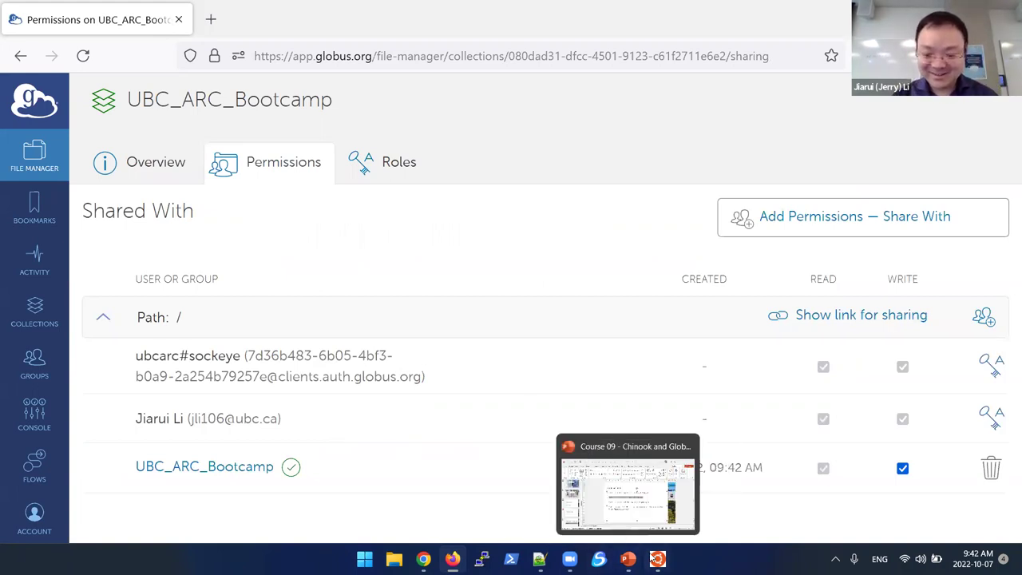
{"action": "left_click", "coordinate": [629, 488]}
{"action": "left_click", "coordinate": [629, 488]}
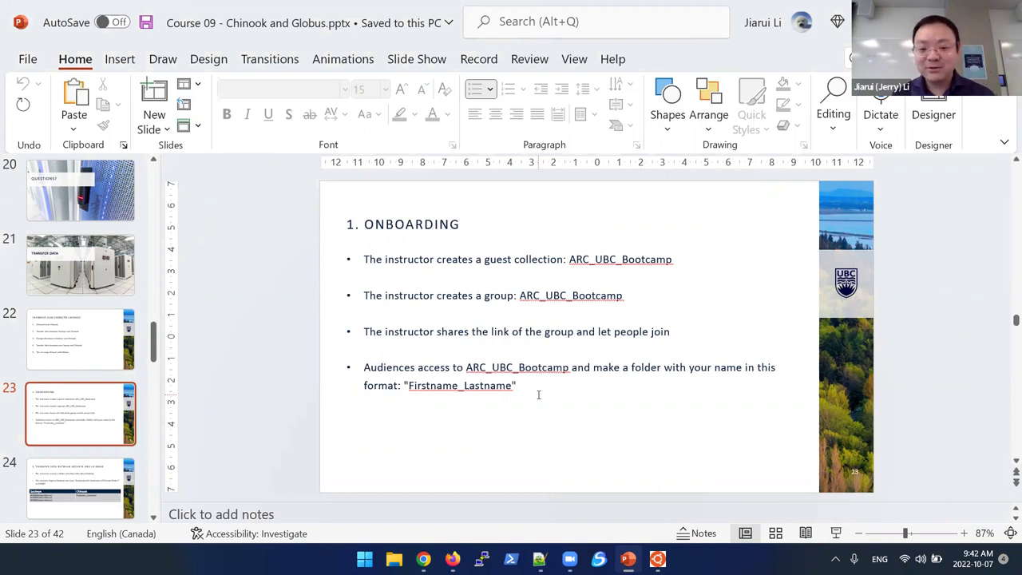
Step: Return to Globus and open the UBC_ARC_Bootcamp collection in File Manager
{"action": "key", "text": "alt+Tab"}
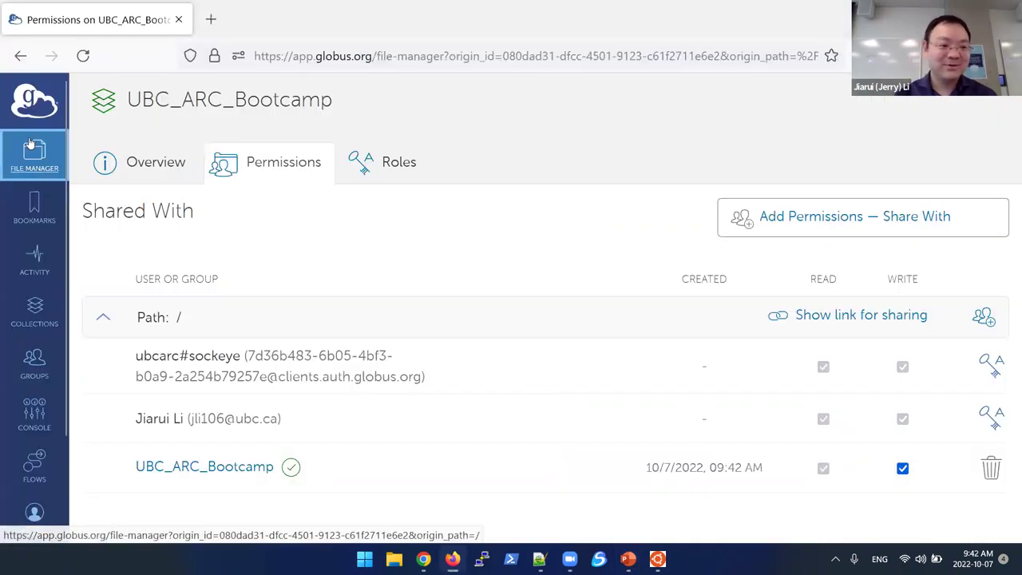
{"action": "left_click", "coordinate": [30, 145]}
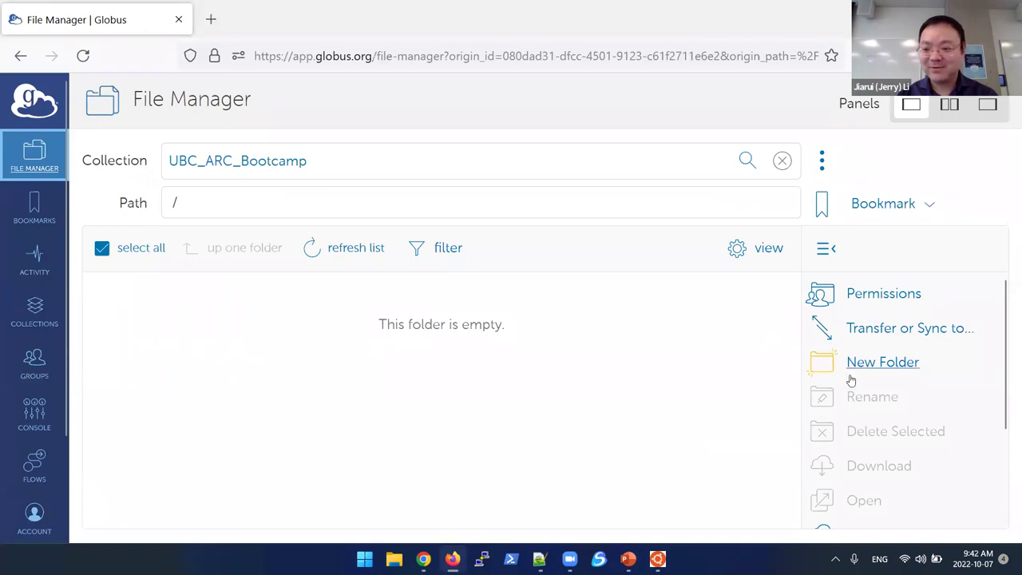
Step: Create a new root folder named with the participant's name in Firstname_Lastname form
{"action": "left_click", "coordinate": [894, 364]}
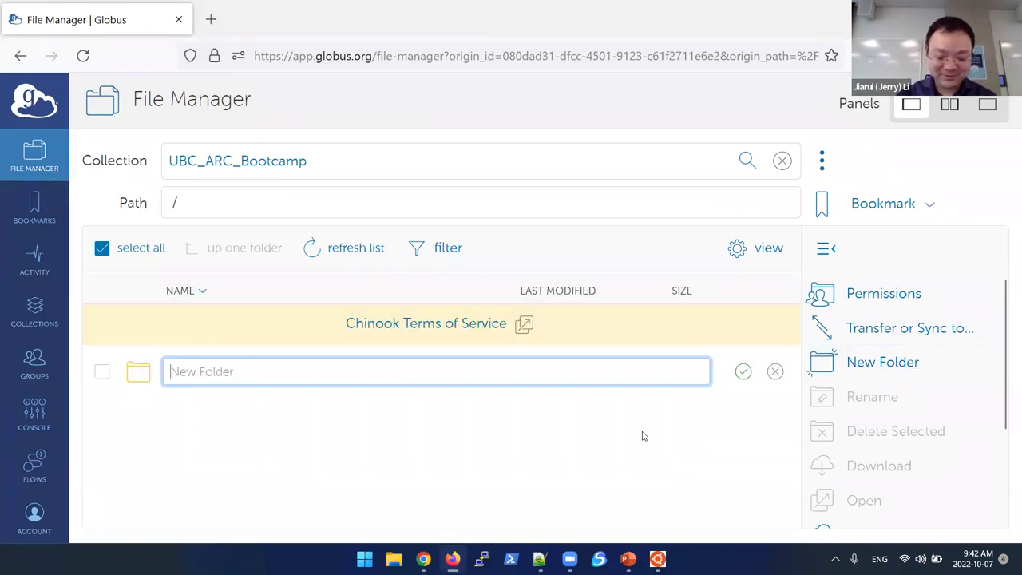
{"action": "type", "text": "Jerry_"}
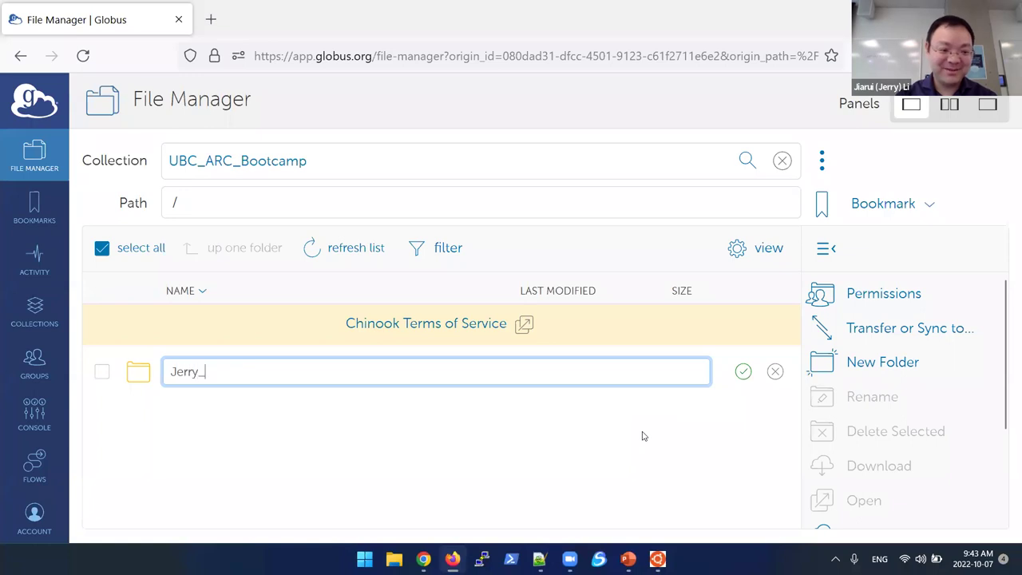
{"action": "type", "text": "Li"}
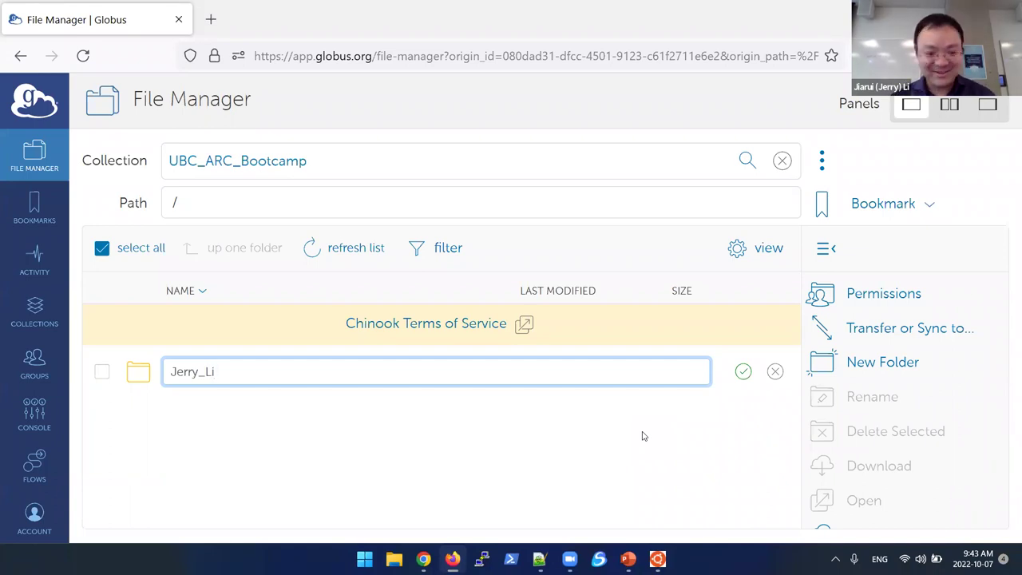
{"action": "key", "text": "Return"}
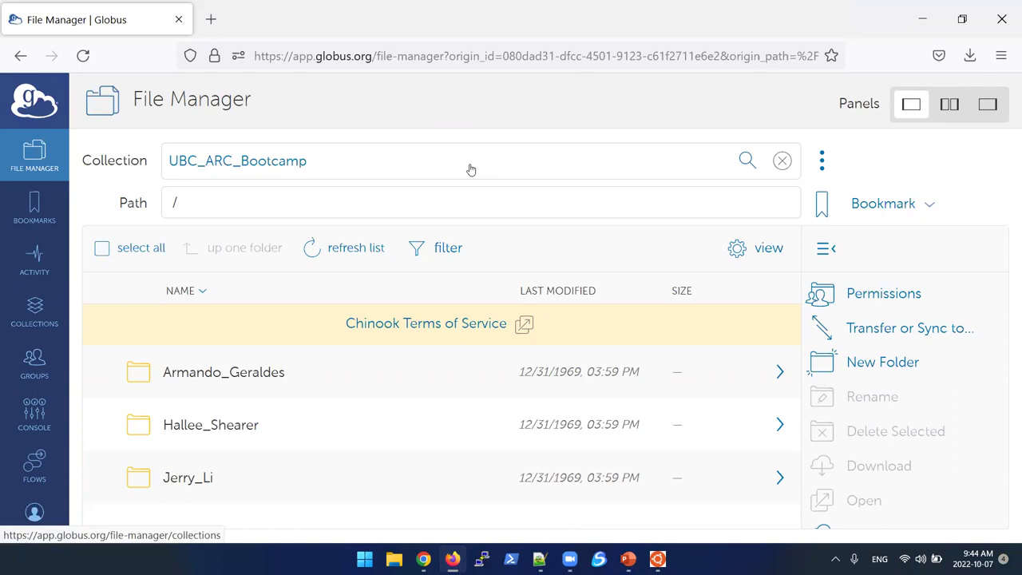
{"action": "left_click", "coordinate": [28, 369]}
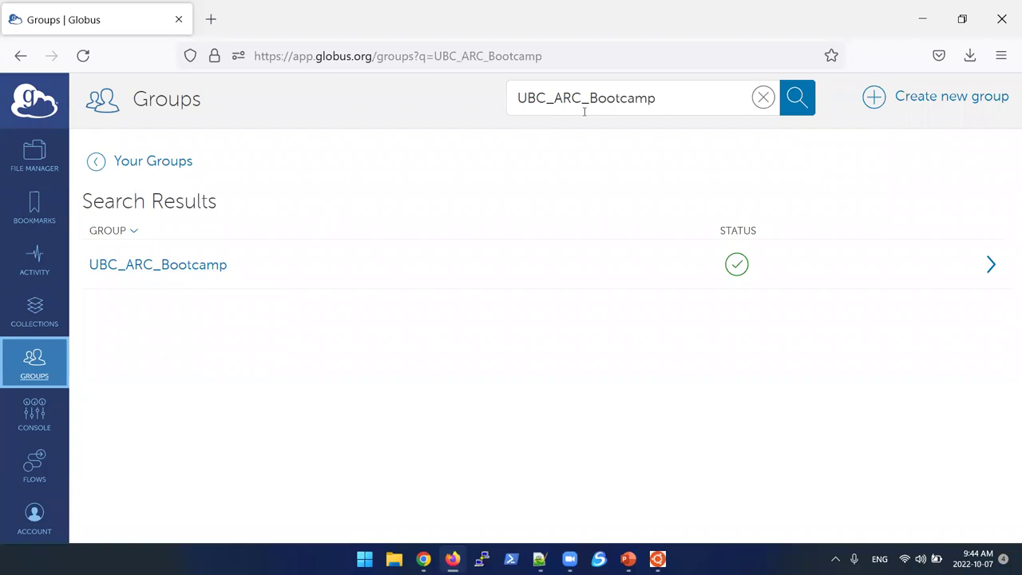
{"action": "double_click", "coordinate": [454, 206]}
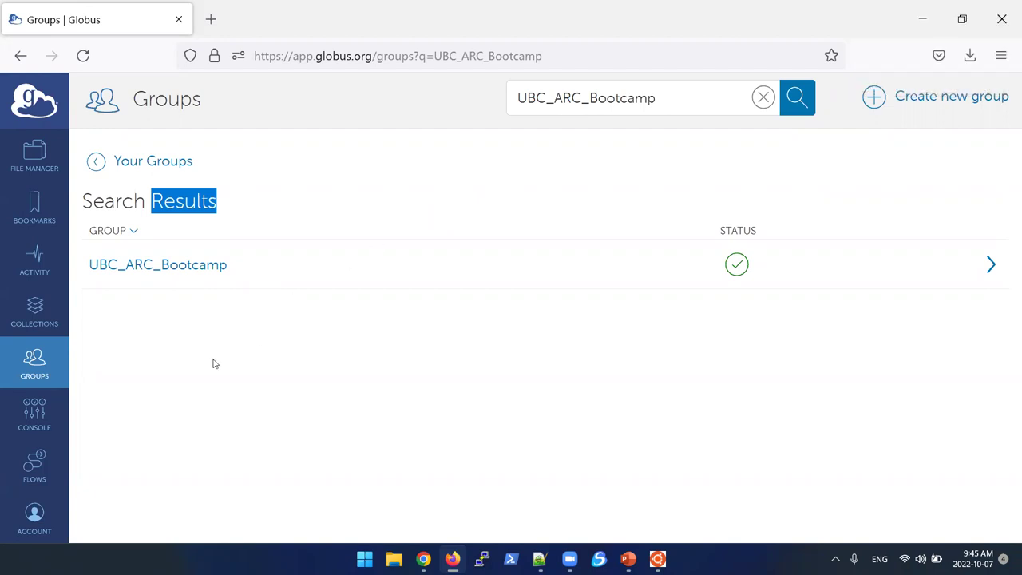
{"action": "left_click", "coordinate": [38, 365]}
{"action": "left_click", "coordinate": [541, 104]}
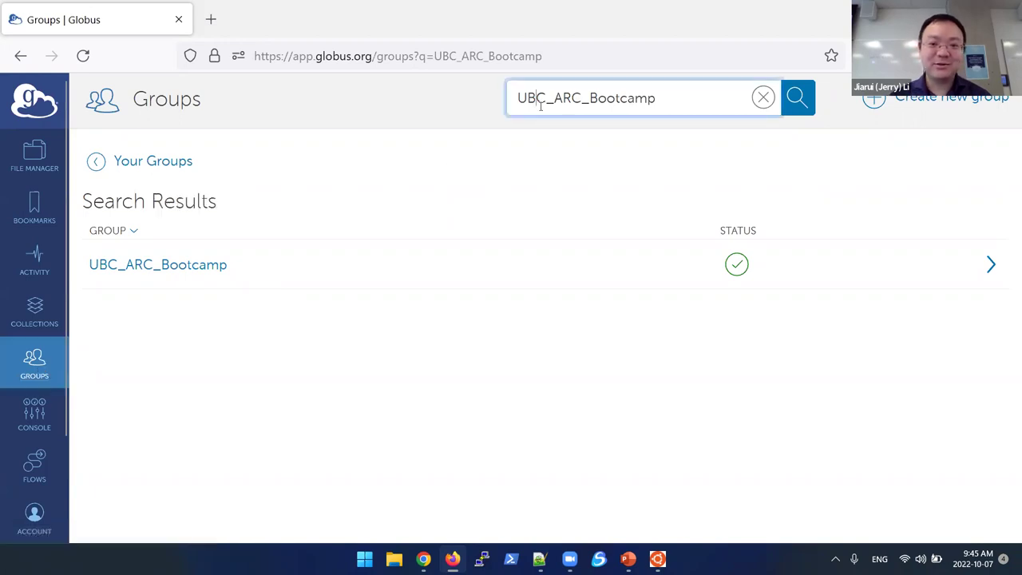
{"action": "mouse_move", "coordinate": [518, 97]}
{"action": "left_mouse_down"}
{"action": "mouse_move", "coordinate": [663, 94]}
{"action": "mouse_move", "coordinate": [518, 96]}
{"action": "left_mouse_up"}
{"action": "left_click", "coordinate": [663, 94]}
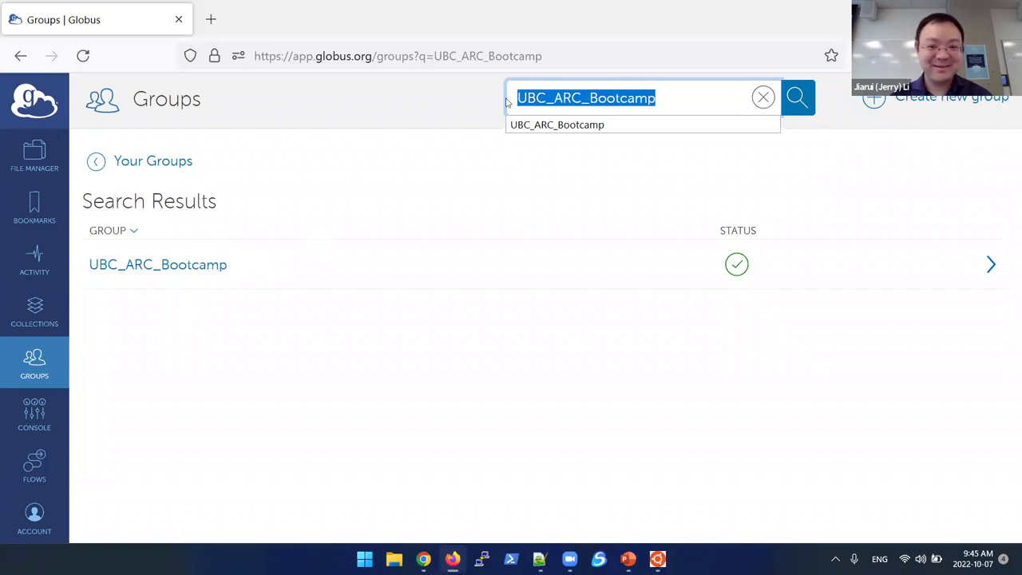
{"action": "left_click", "coordinate": [665, 95]}
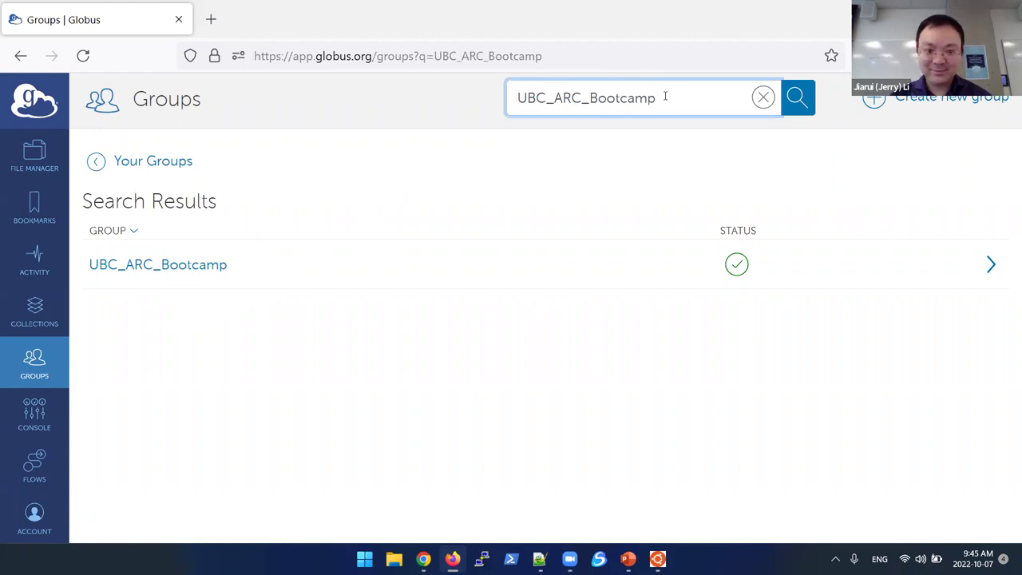
{"action": "left_click", "coordinate": [796, 102]}
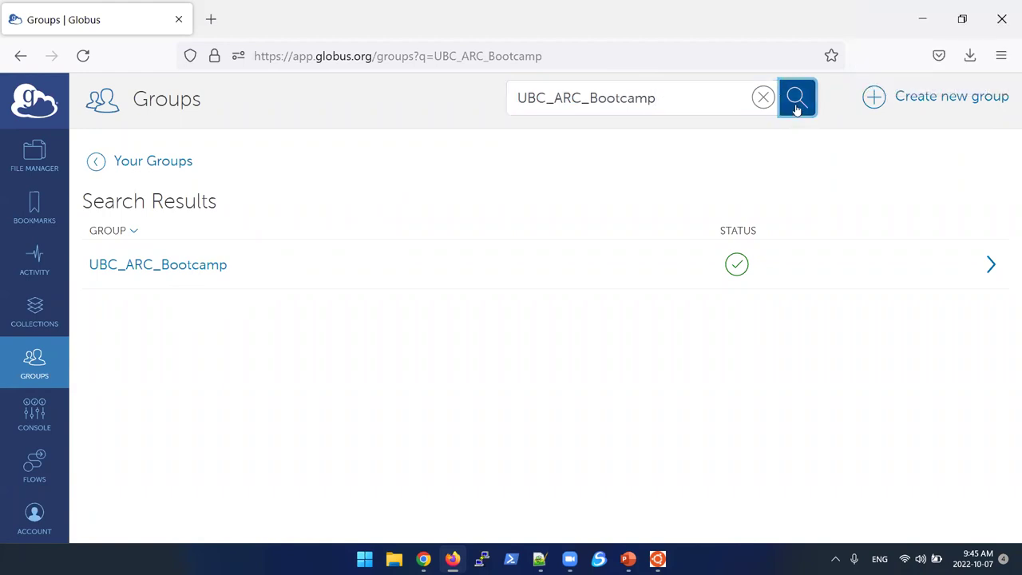
{"action": "left_click", "coordinate": [991, 264]}
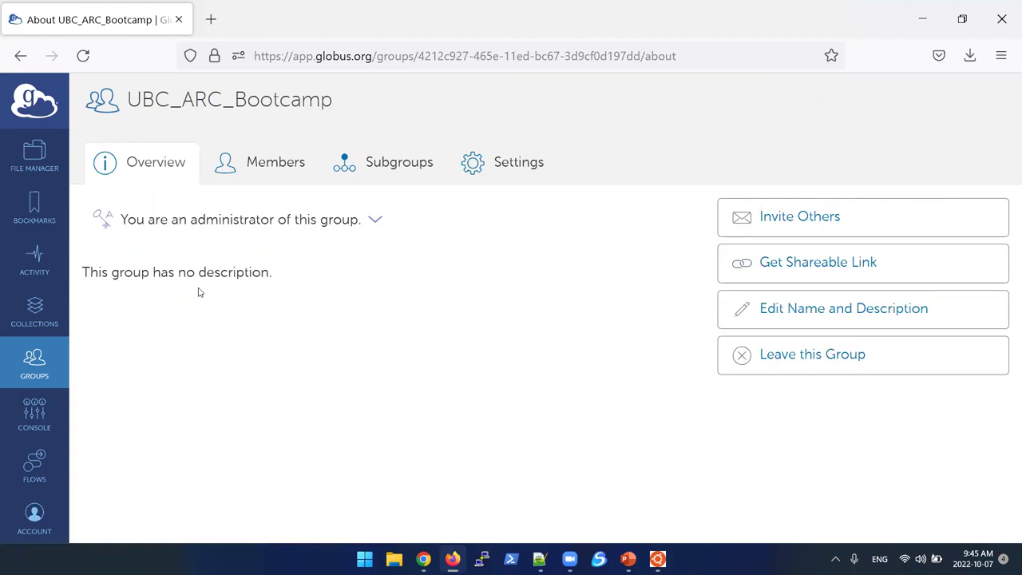
{"action": "left_click", "coordinate": [31, 158]}
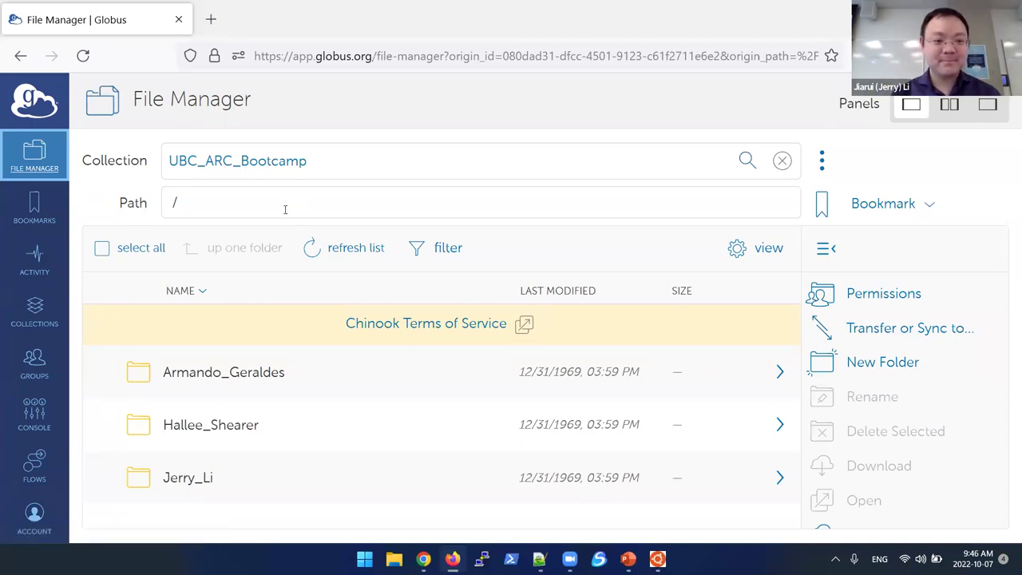
Step: Reopen UBC_ARC_Bootcamp from the last collection search and browse its participant folders
{"action": "left_click", "coordinate": [327, 156]}
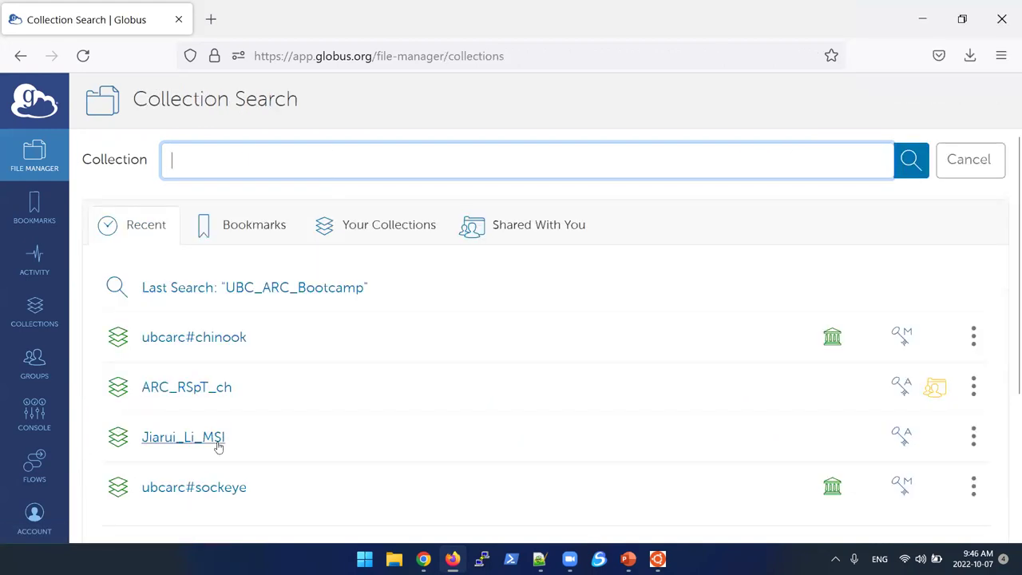
{"action": "scroll", "coordinate": [220, 447], "scroll_direction": "down", "scroll_amount": 3}
{"action": "scroll", "coordinate": [220, 444], "scroll_direction": "up", "scroll_amount": 3}
{"action": "left_click", "coordinate": [297, 291]}
{"action": "left_click", "coordinate": [221, 227]}
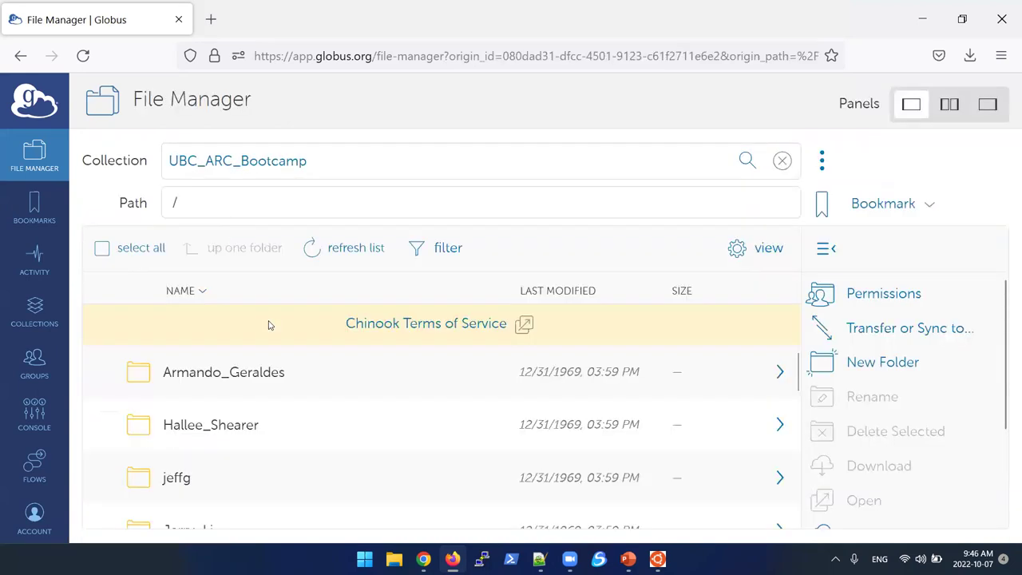
{"action": "scroll", "coordinate": [304, 371], "scroll_direction": "down", "scroll_amount": 2}
{"action": "scroll", "coordinate": [304, 371], "scroll_direction": "down", "scroll_amount": 2}
{"action": "scroll", "coordinate": [304, 372], "scroll_direction": "up", "scroll_amount": 4}
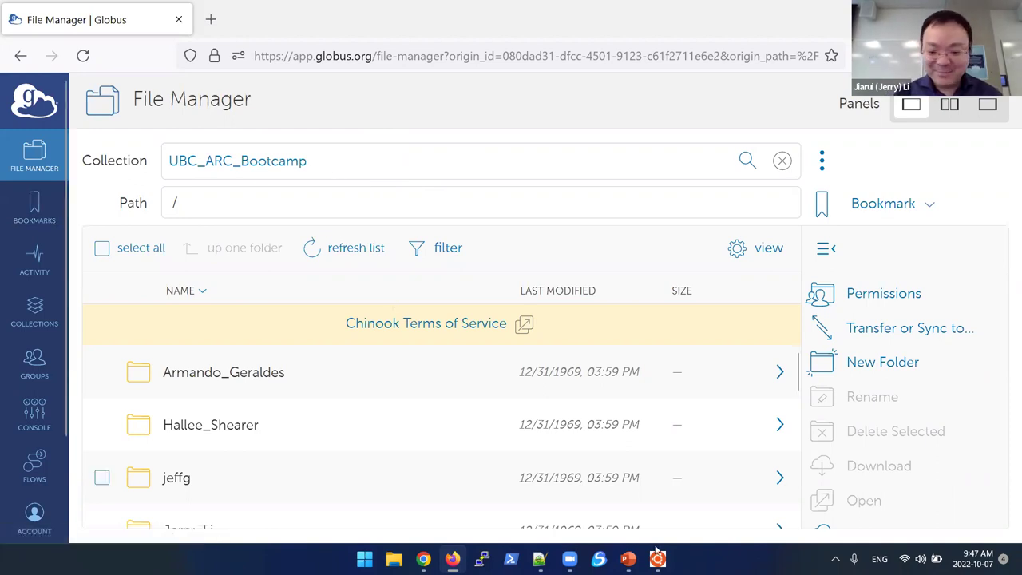
Step: Advance the slides to 24 on Sockeye-Chinook data transfer, then return to the Sockeye terminal
{"action": "key", "text": "alt+Tab"}
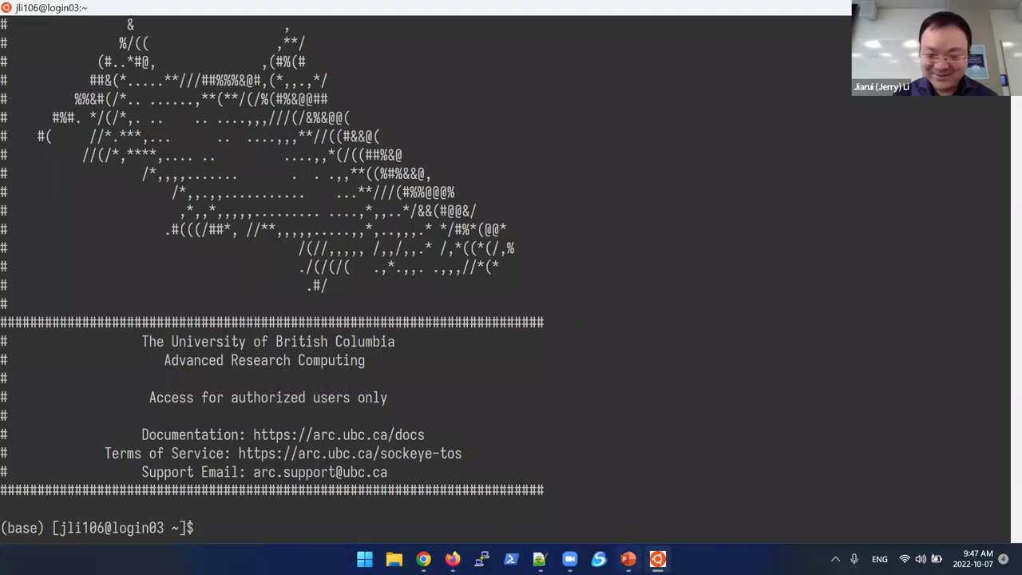
{"action": "right_click", "coordinate": [627, 558]}
{"action": "left_click", "coordinate": [627, 559]}
{"action": "left_click", "coordinate": [627, 559]}
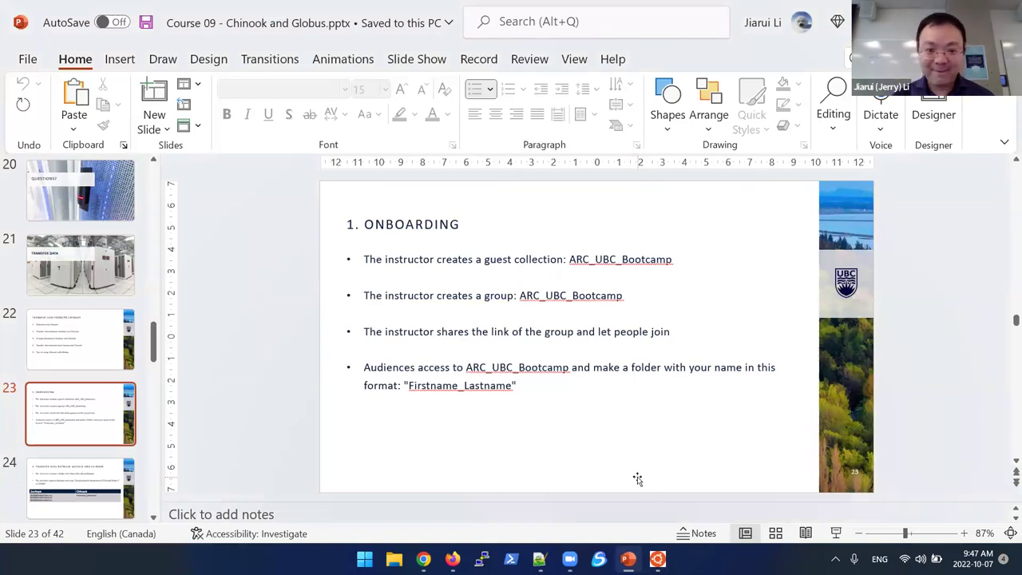
{"action": "key", "text": "Page_Down"}
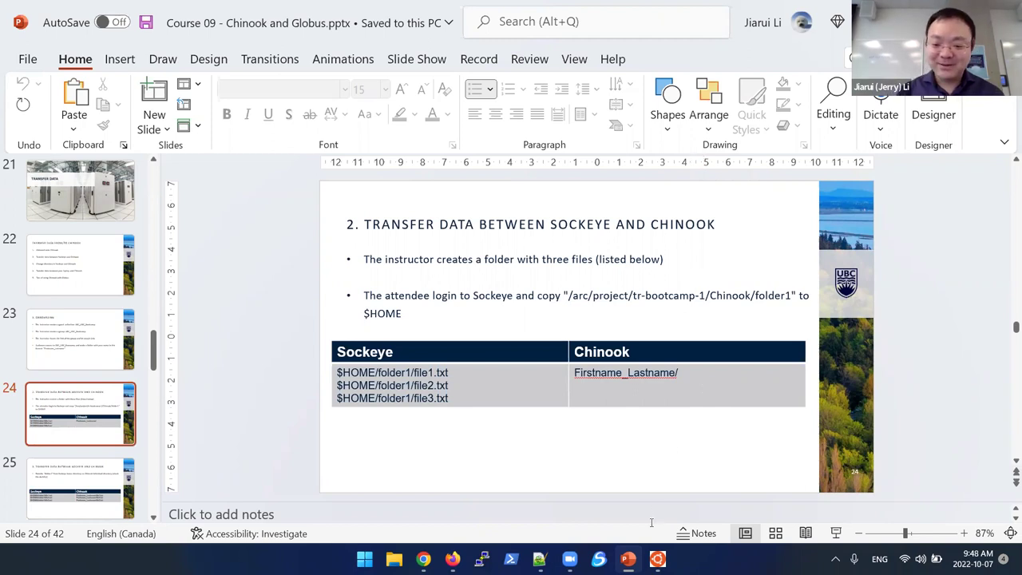
{"action": "left_click", "coordinate": [651, 559]}
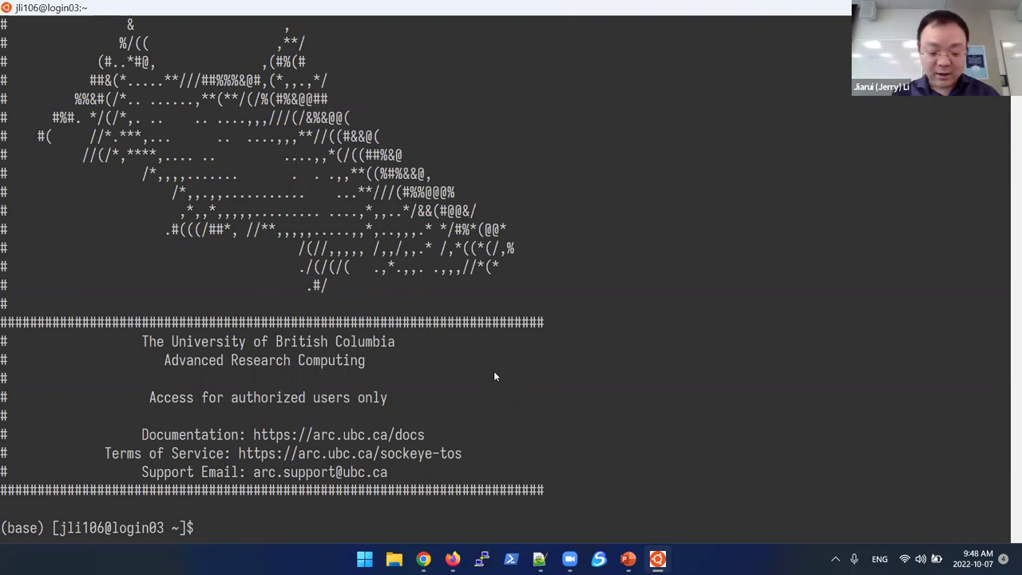
Step: Log in to sockeye.arc.ubc.ca over SSH with the account password and Duo option 1
{"action": "type", "text": "w"}
{"action": "key", "text": "BackSpace"}
{"action": "type", "text": "s"}
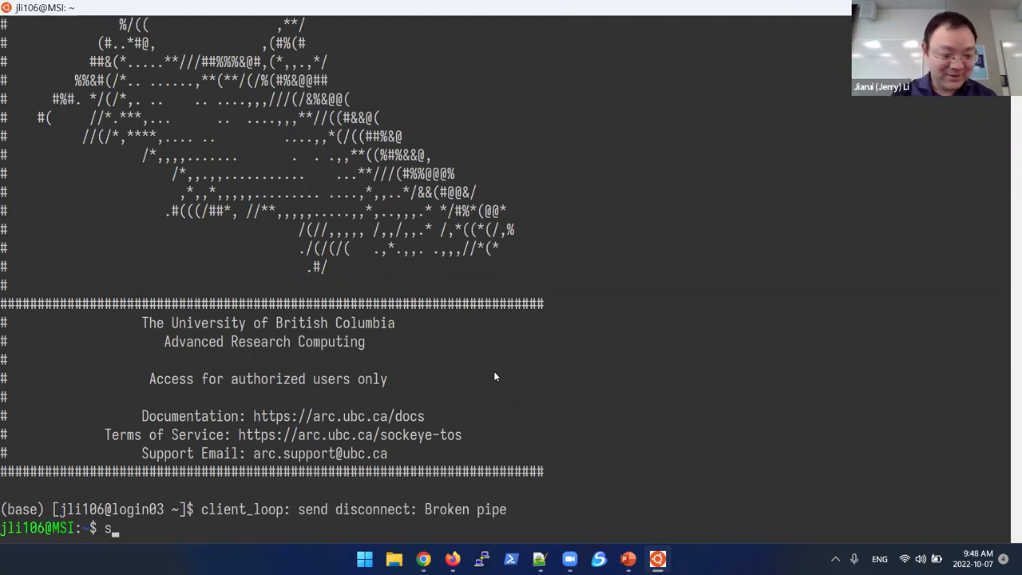
{"action": "type", "text": "sh jli106@sockeye.arc.ubc.ca"}
{"action": "key", "text": "Return"}
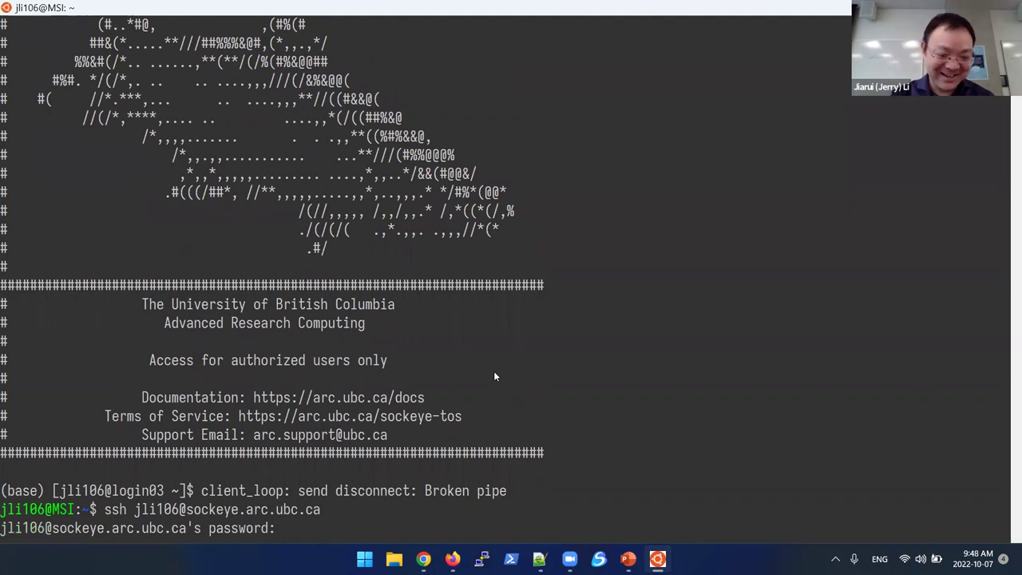
{"action": "key", "text": "Return"}
{"action": "type", "text": "1"}
{"action": "key", "text": "Return"}
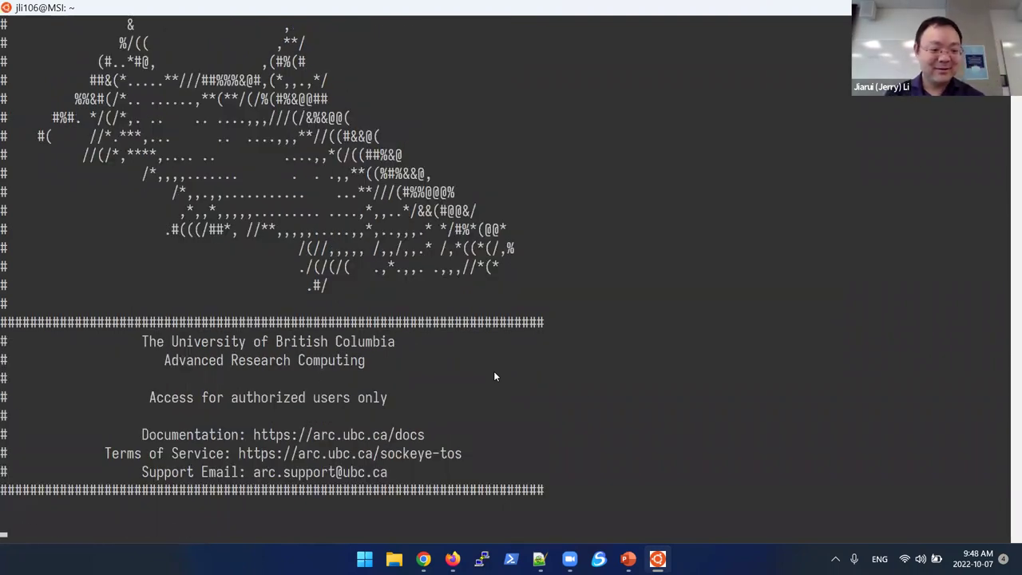
Step: Confirm the home directory with pwd and begin the command cp -r /arc/project/
{"action": "type", "text": "pwd"}
{"action": "key", "text": "Return"}
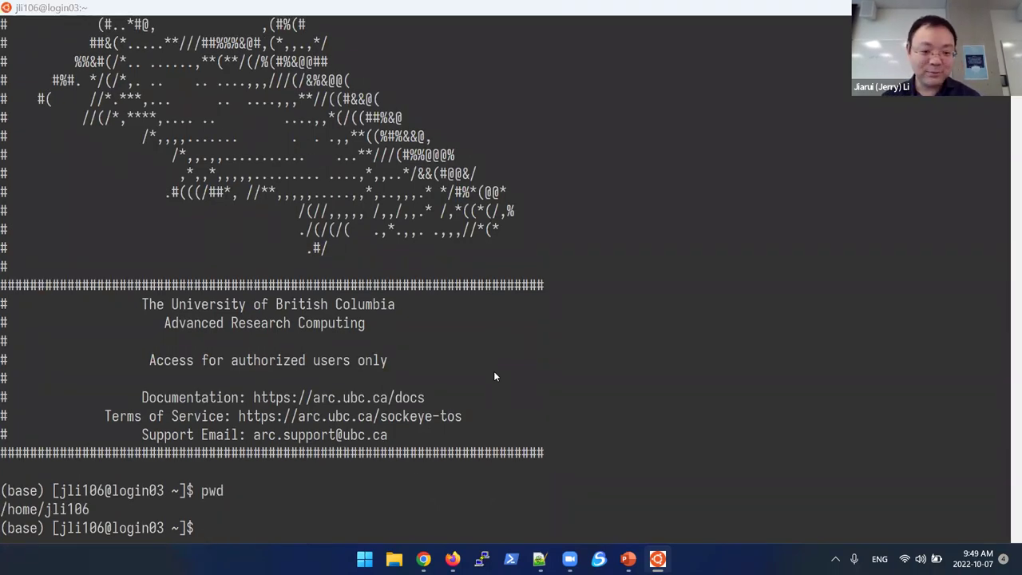
{"action": "key", "text": "alt+Tab"}
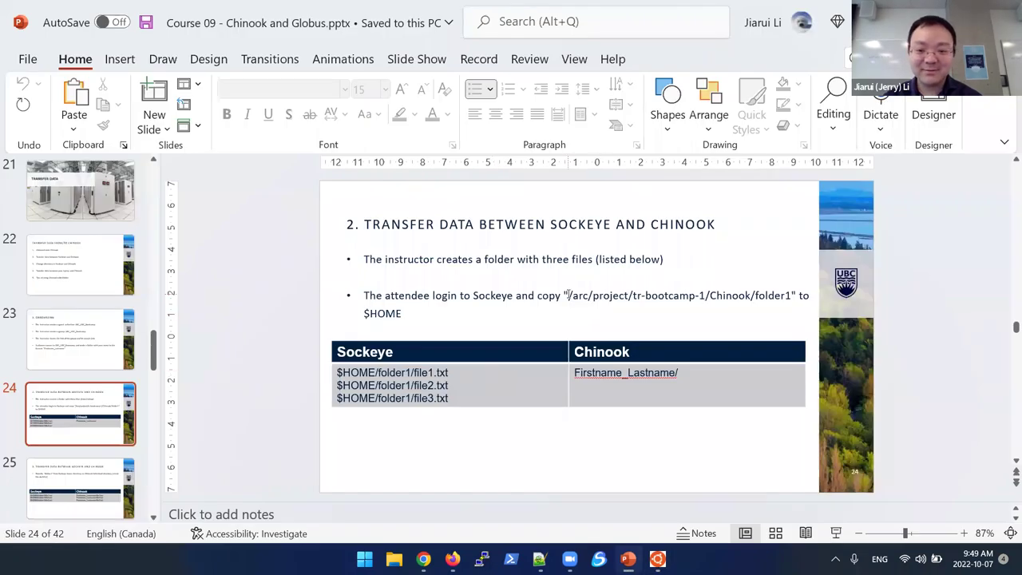
{"action": "key", "text": "alt+Tab"}
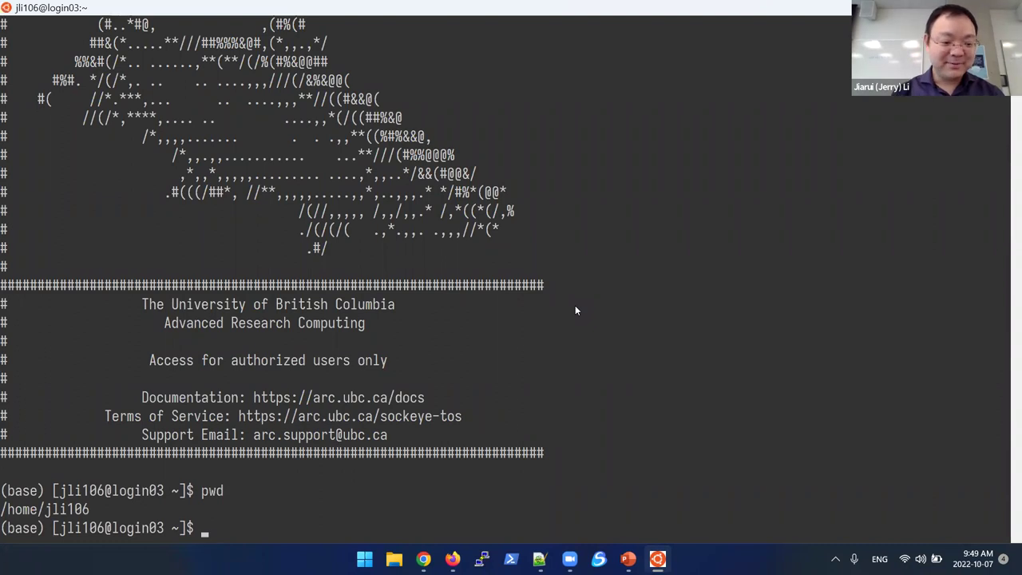
{"action": "type", "text": "cp"}
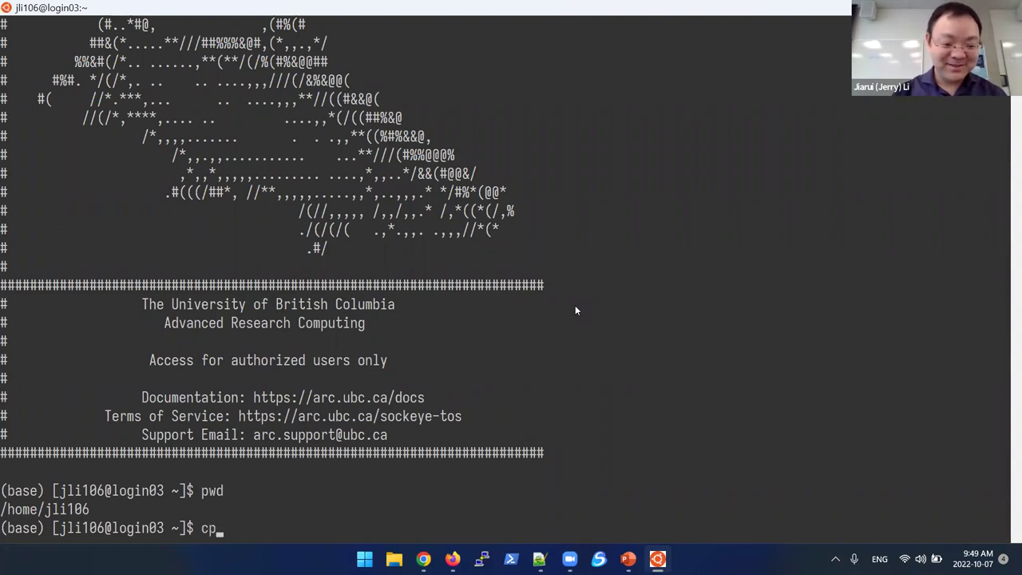
{"action": "type", "text": " -"}
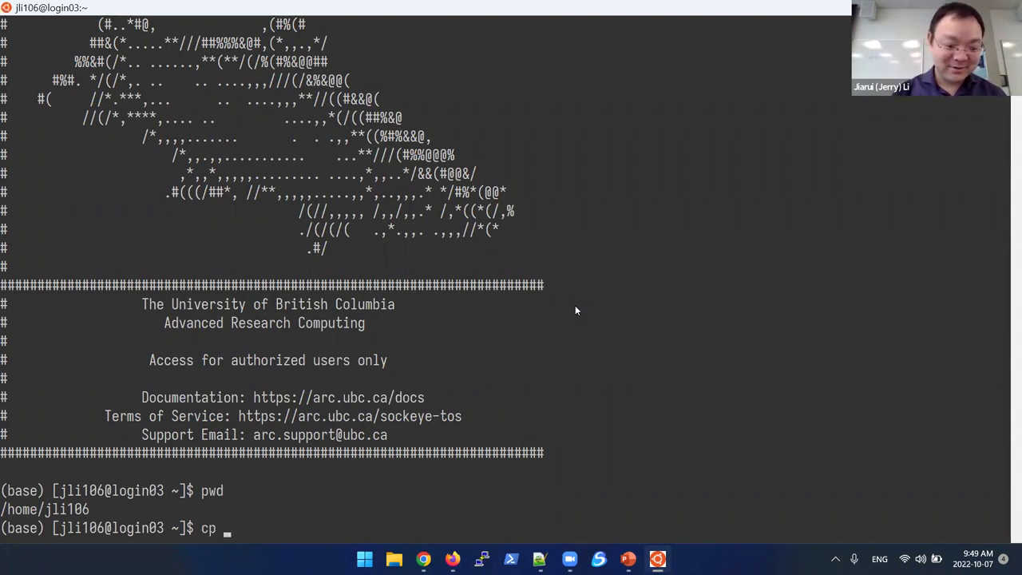
{"action": "type", "text": "r"}
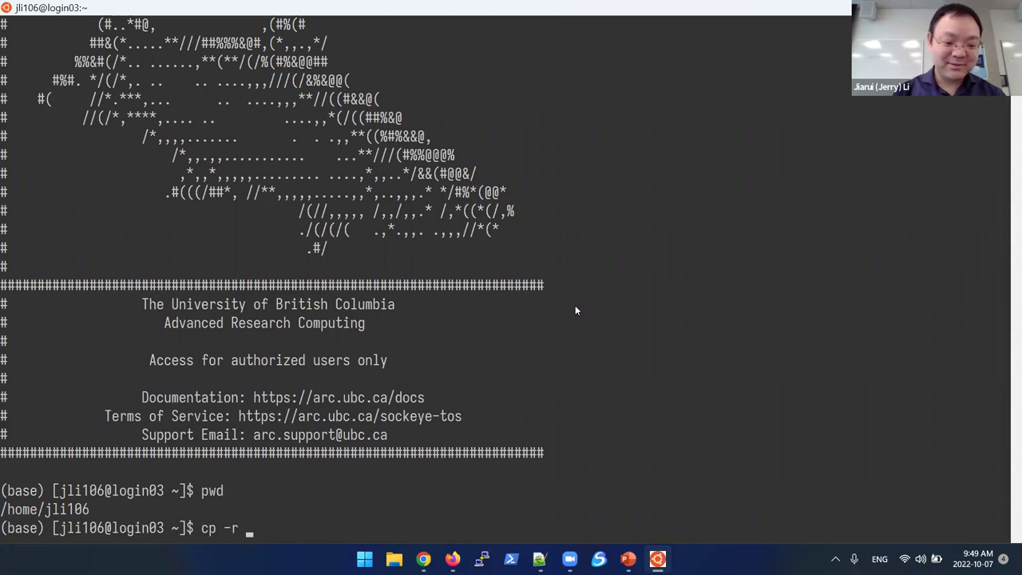
{"action": "type", "text": " /"}
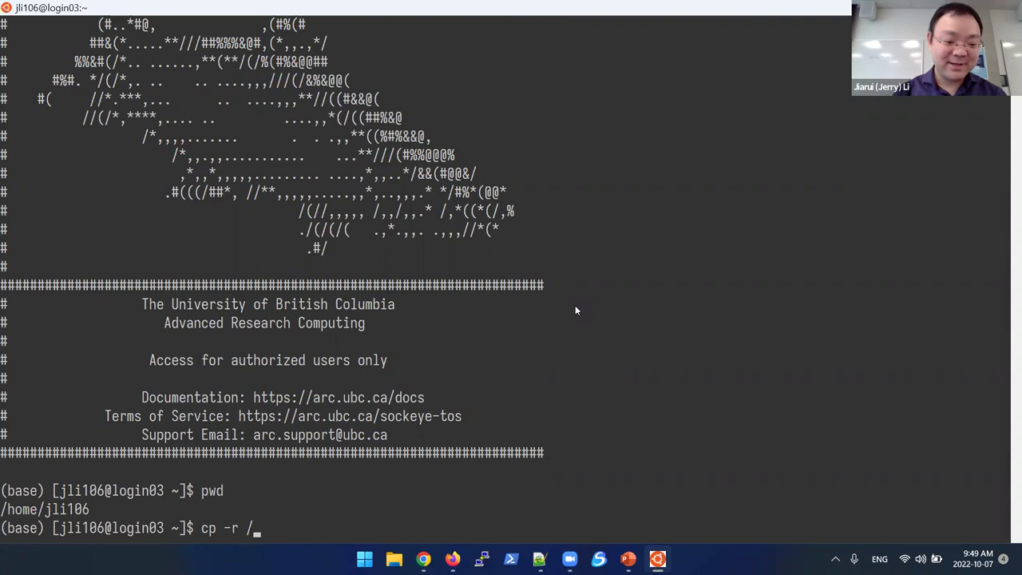
{"action": "type", "text": "arc"}
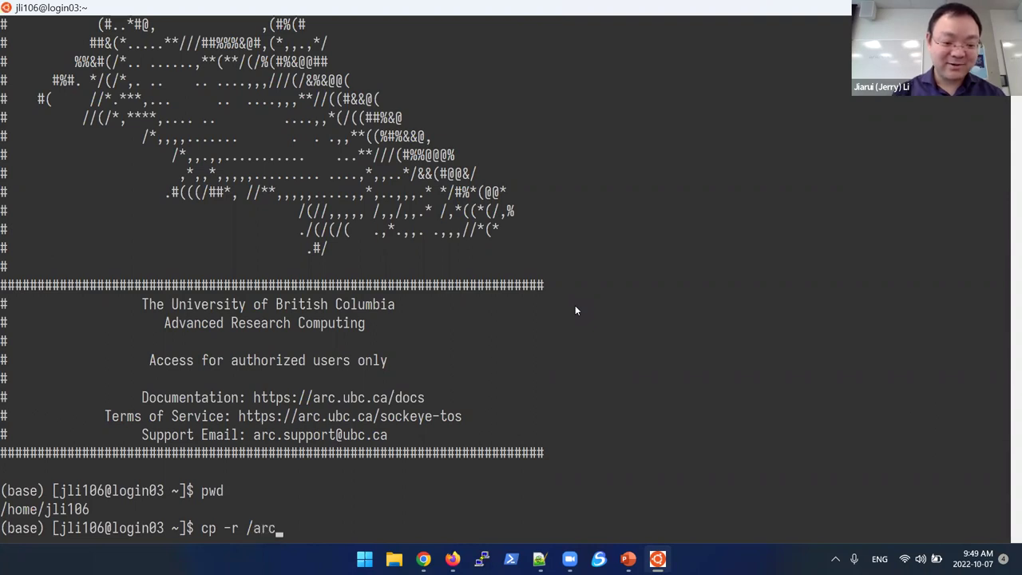
{"action": "type", "text": "/"}
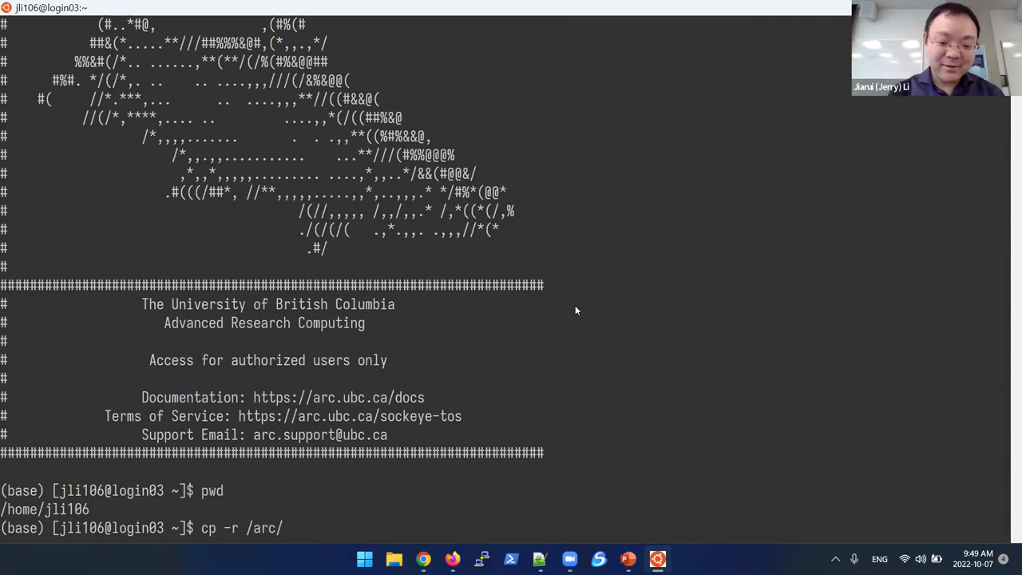
{"action": "type", "text": "project/"}
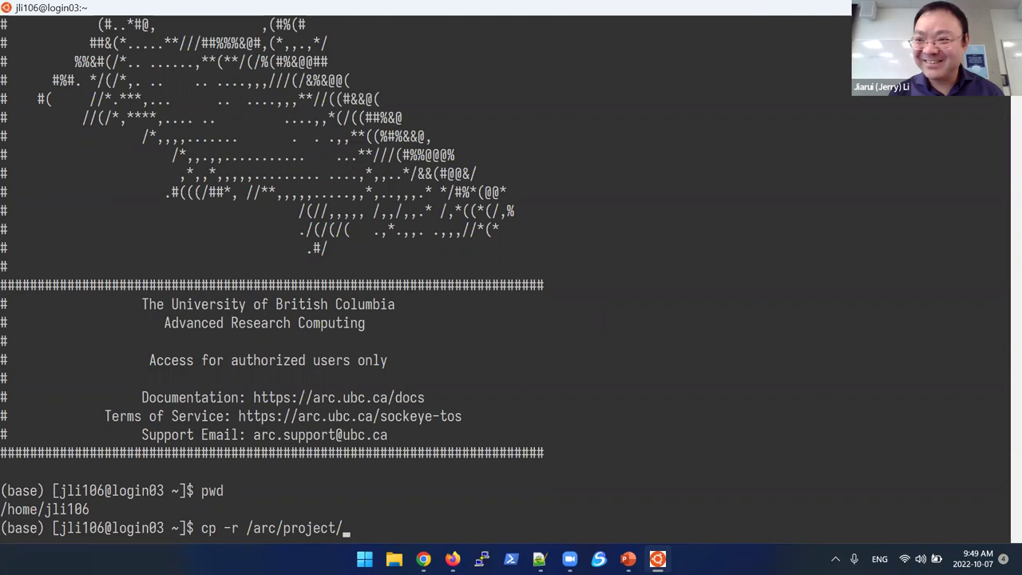
{"action": "key", "text": "super+Down"}
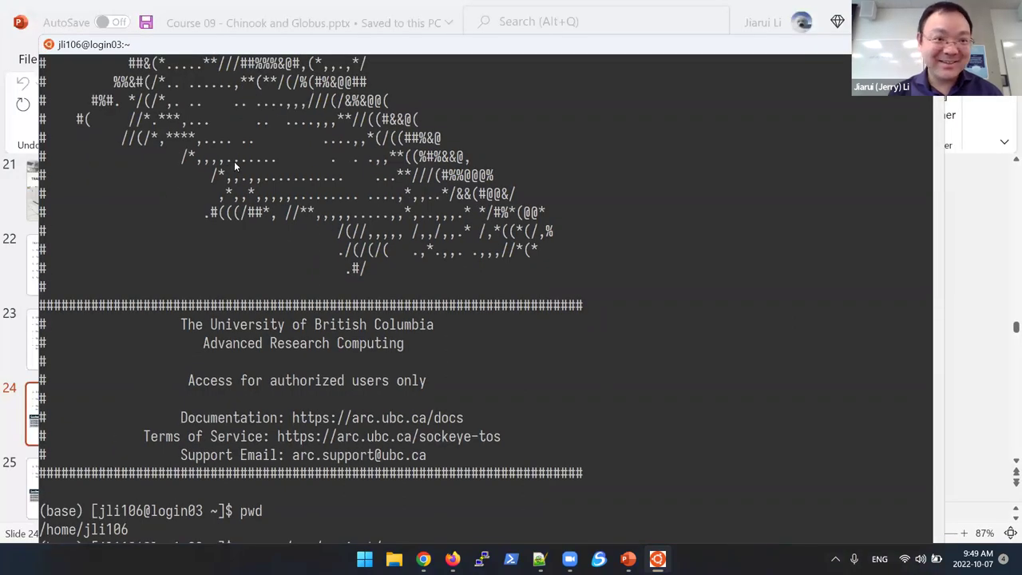
Step: Resize the terminal window so the slide shows beneath it
{"action": "key", "text": "super+Up"}
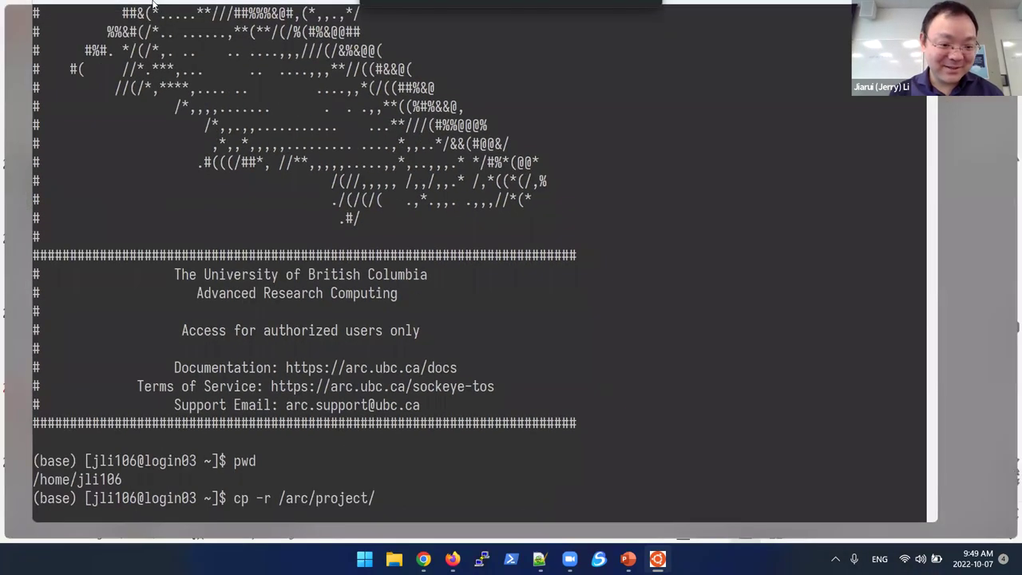
{"action": "left_click_drag", "start_coordinate": [149, 42], "coordinate": [143, 60]}
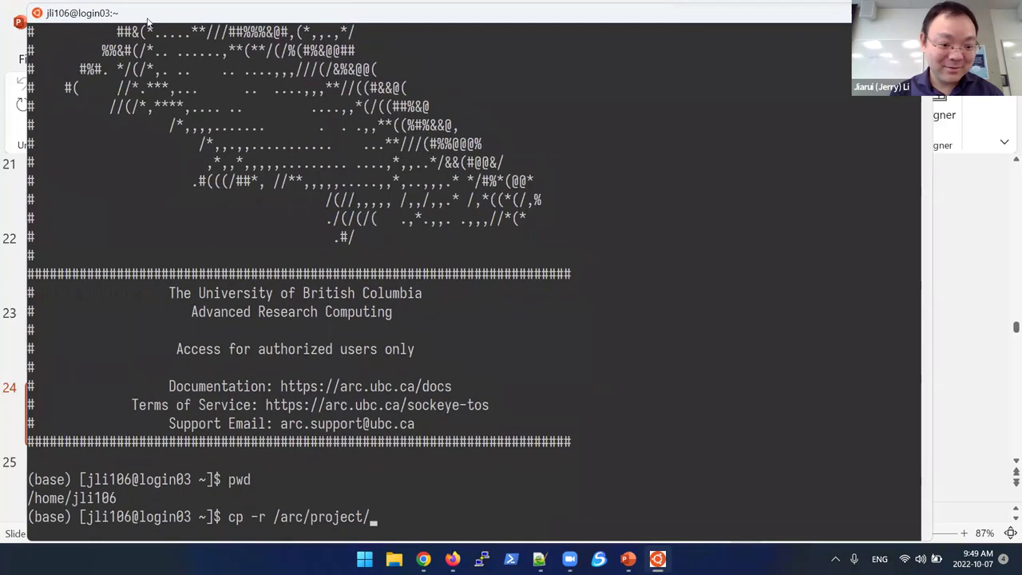
{"action": "left_click_drag", "start_coordinate": [483, 540], "coordinate": [474, 469]}
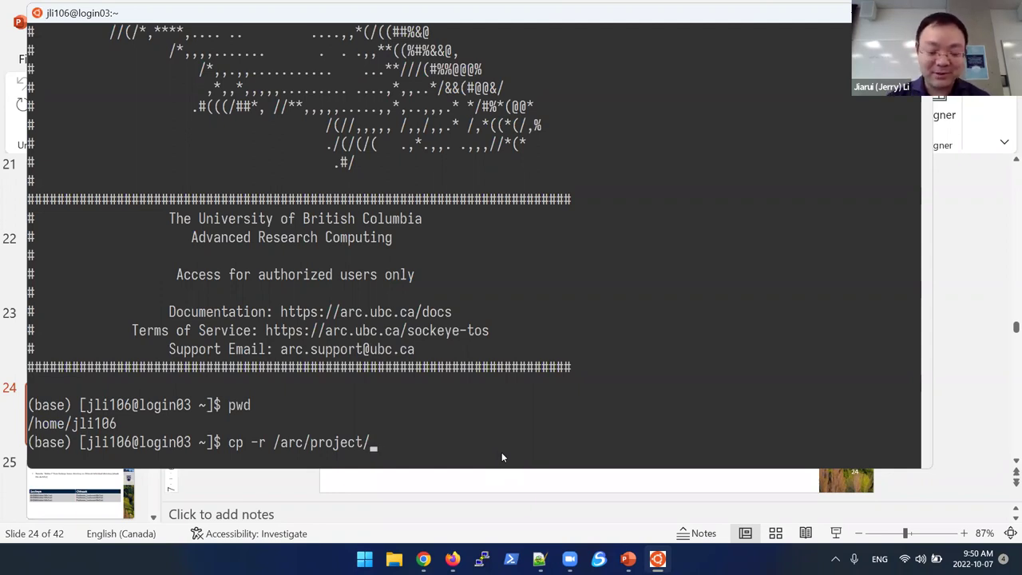
Step: Run cp -r /arc/project/tr-bootcamp-1/Chinook folder1 to copy Chinook into folder1
{"action": "type", "text": "tr"}
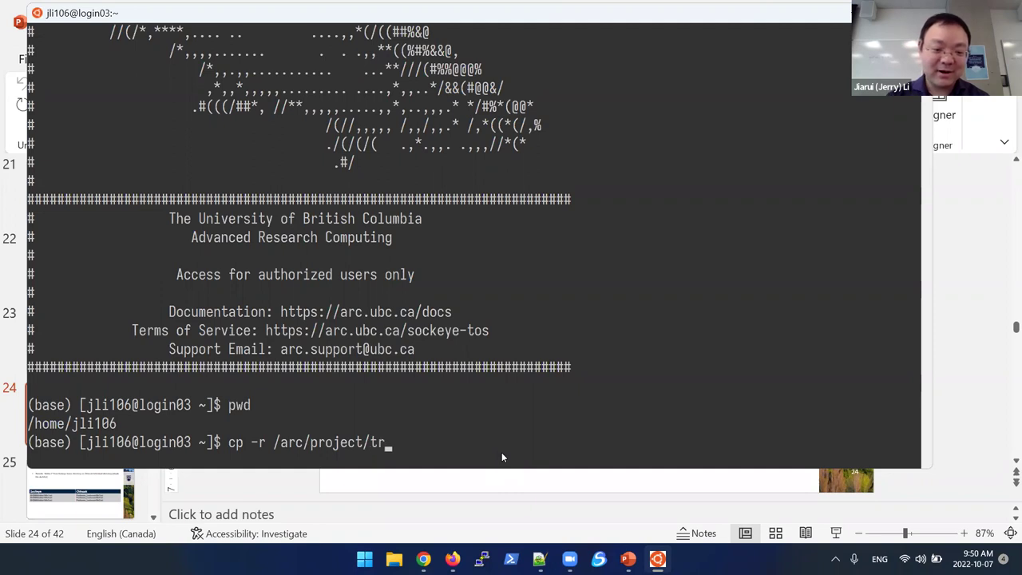
{"action": "type", "text": "-boot"}
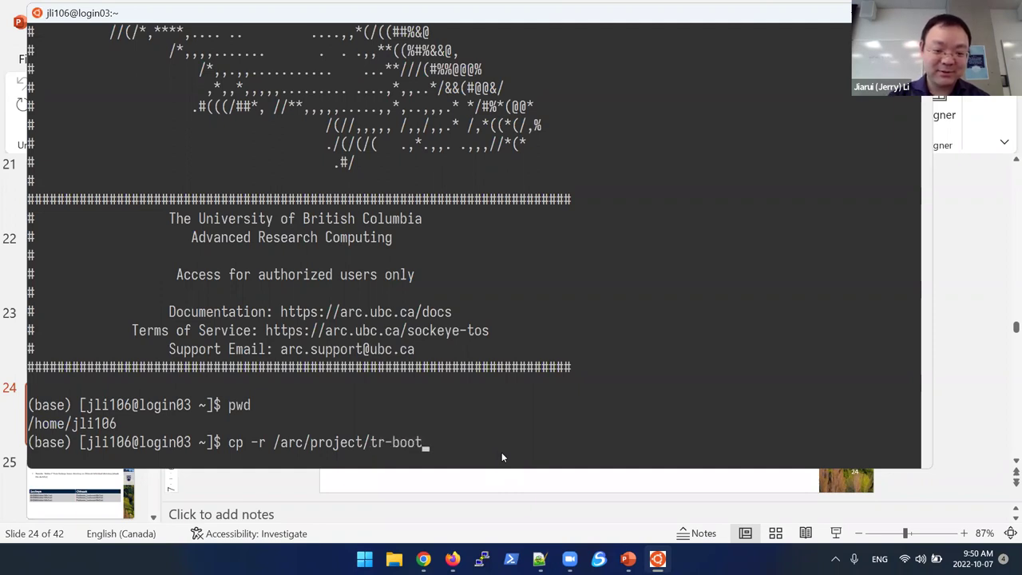
{"action": "key", "text": "Tab"}
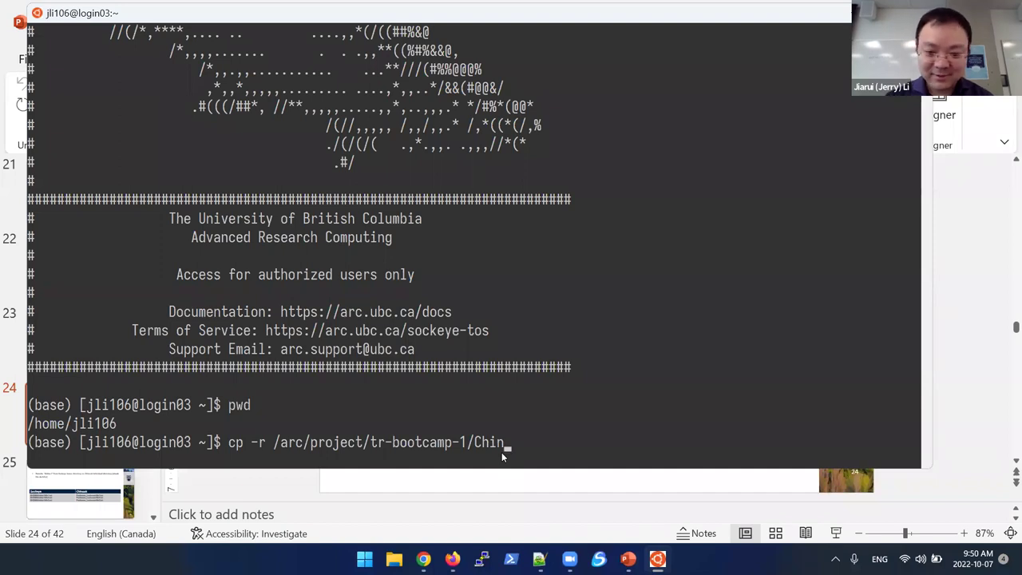
{"action": "type", "text": "k/"}
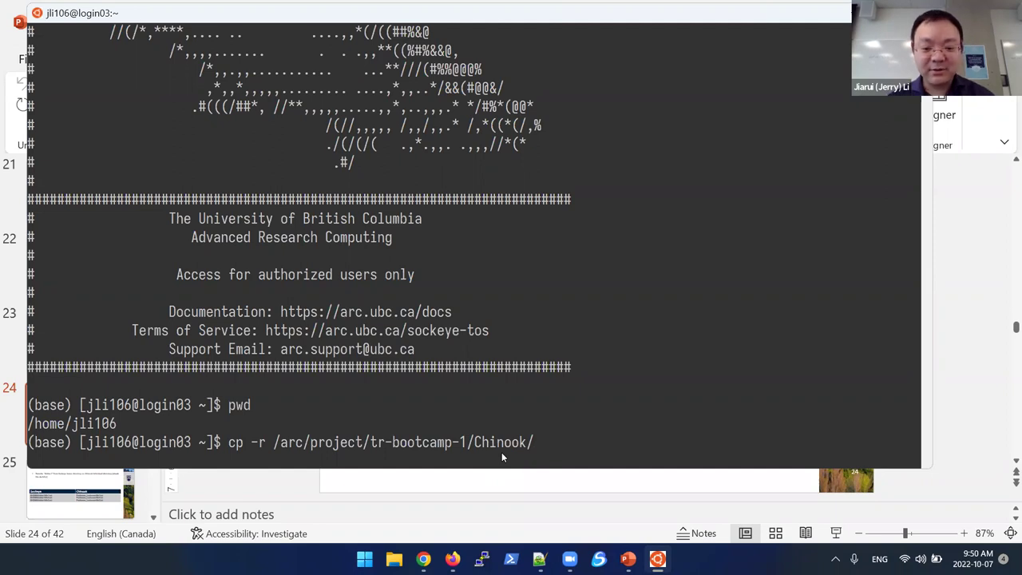
{"action": "type", "text": "fold"}
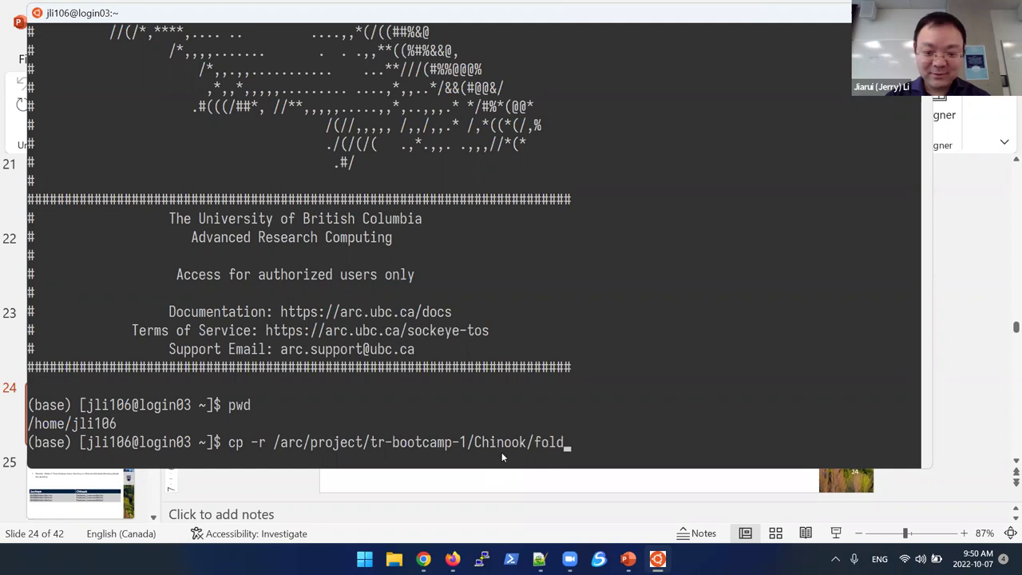
{"action": "key", "text": "BackSpace"}
{"action": "key", "text": "BackSpace"}
{"action": "key", "text": "BackSpace"}
{"action": "type", "text": "ile"}
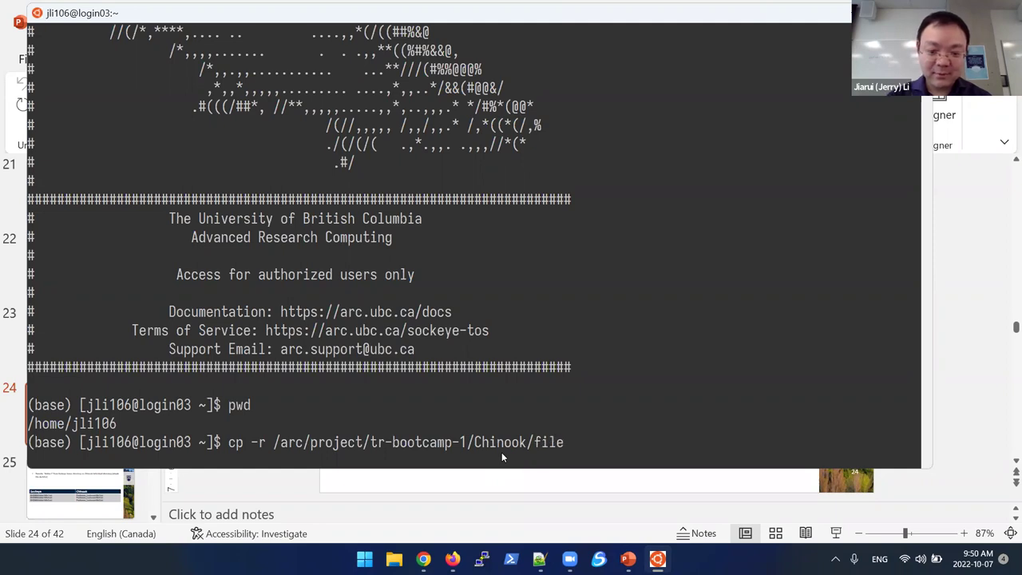
{"action": "key", "text": "Tab"}
{"action": "key", "text": "Tab"}
{"action": "key", "text": "BackSpace"}
{"action": "key", "text": "BackSpace"}
{"action": "key", "text": "BackSpace"}
{"action": "key", "text": "BackSpace"}
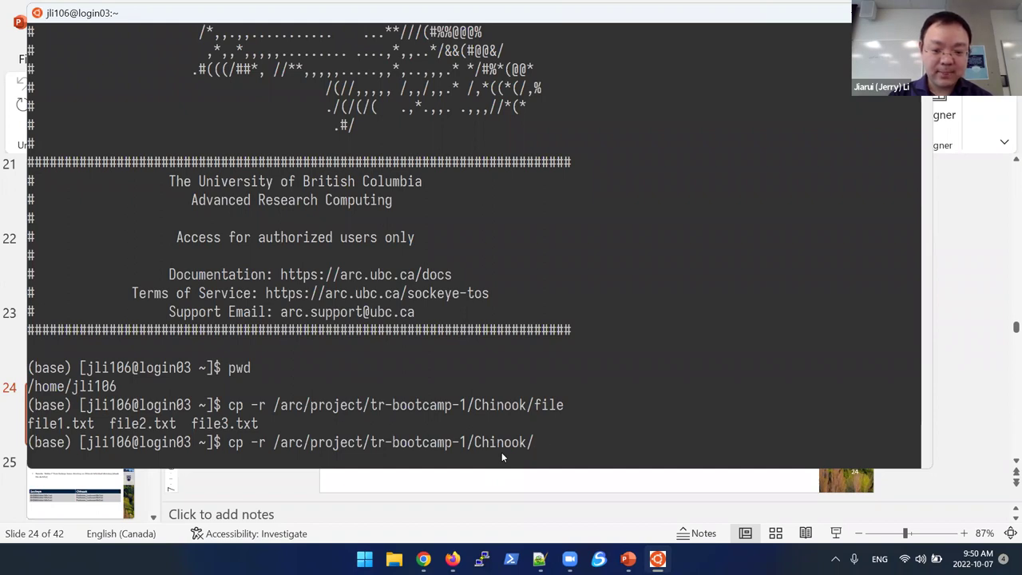
{"action": "key", "text": "BackSpace"}
{"action": "key", "text": "BackSpace"}
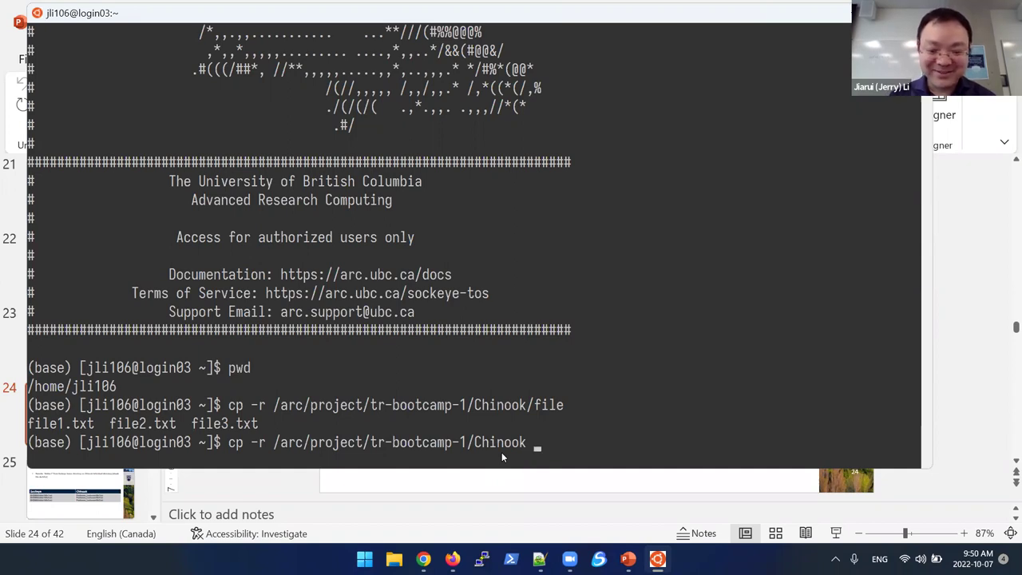
{"action": "type", "text": "f"}
{"action": "key", "text": "BackSpace"}
{"action": "type", "text": "folder1"}
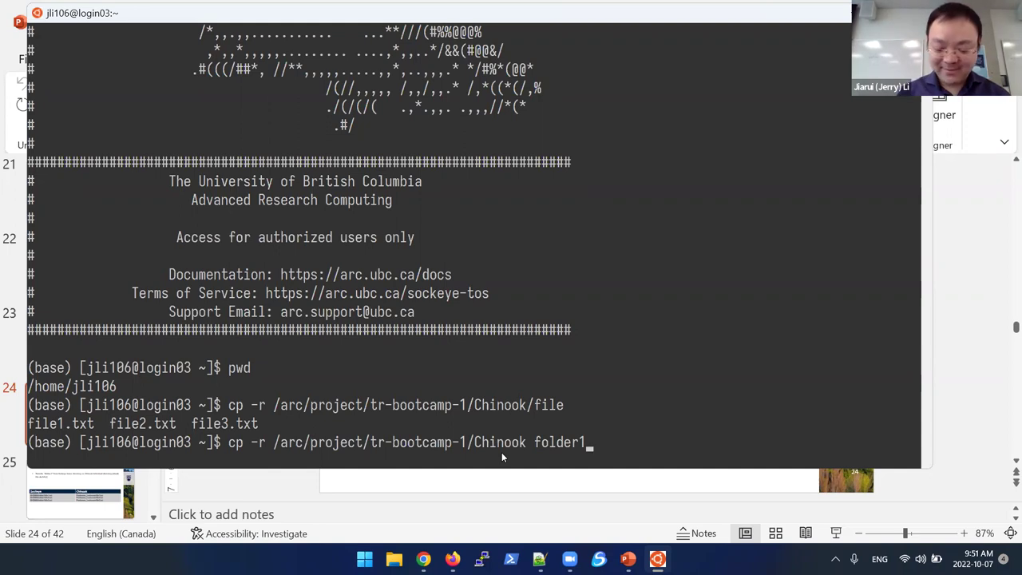
{"action": "key", "text": "Return"}
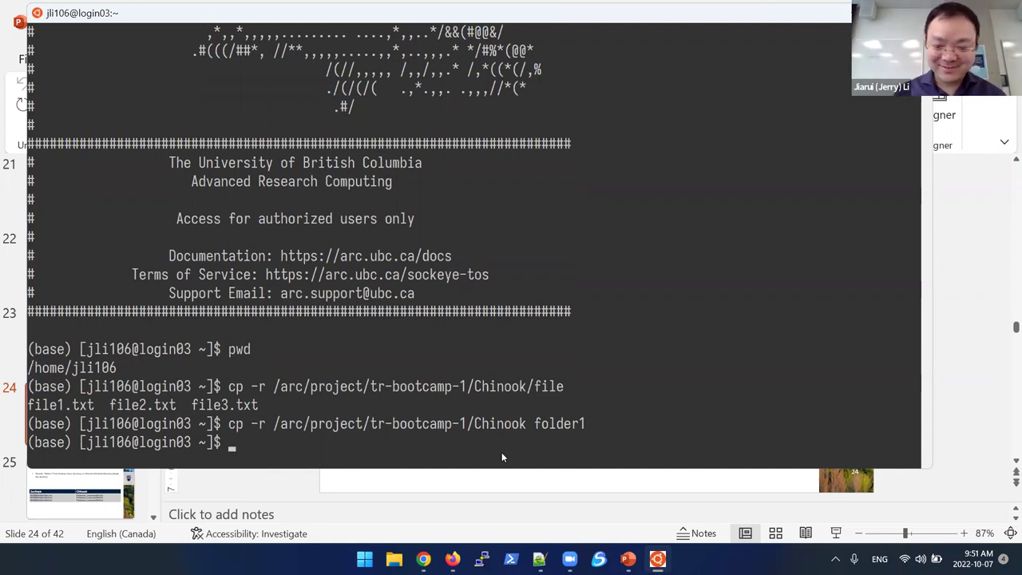
Step: List the home directory with ls -l to find the new folder1
{"action": "type", "text": "ls "}
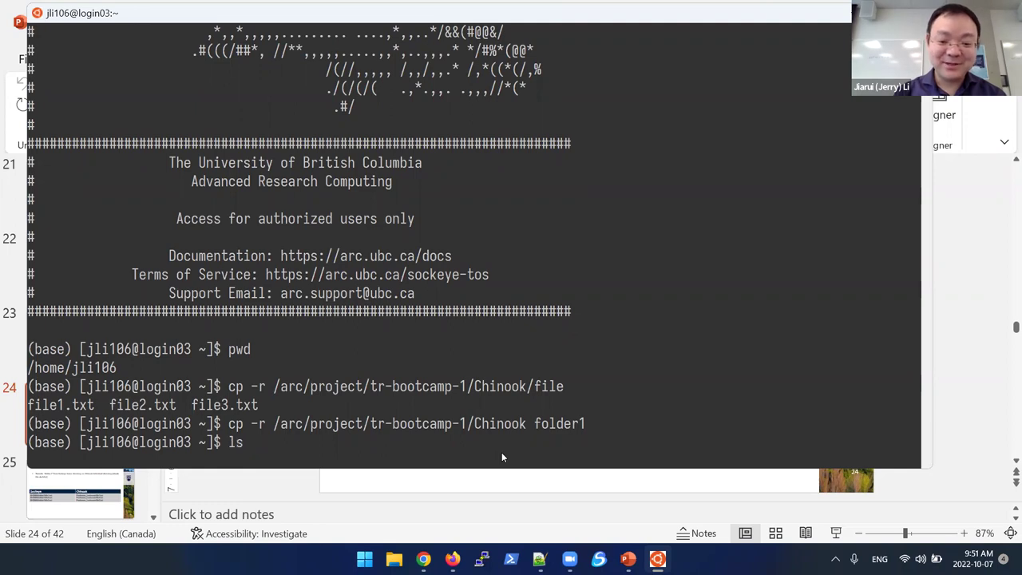
{"action": "type", "text": "-"}
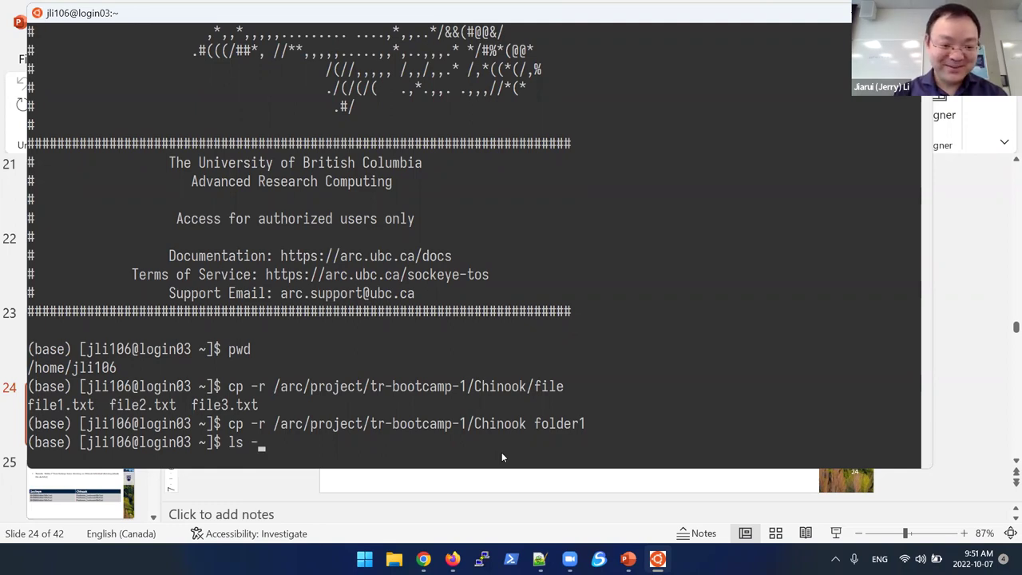
{"action": "type", "text": "l"}
{"action": "key", "text": "Return"}
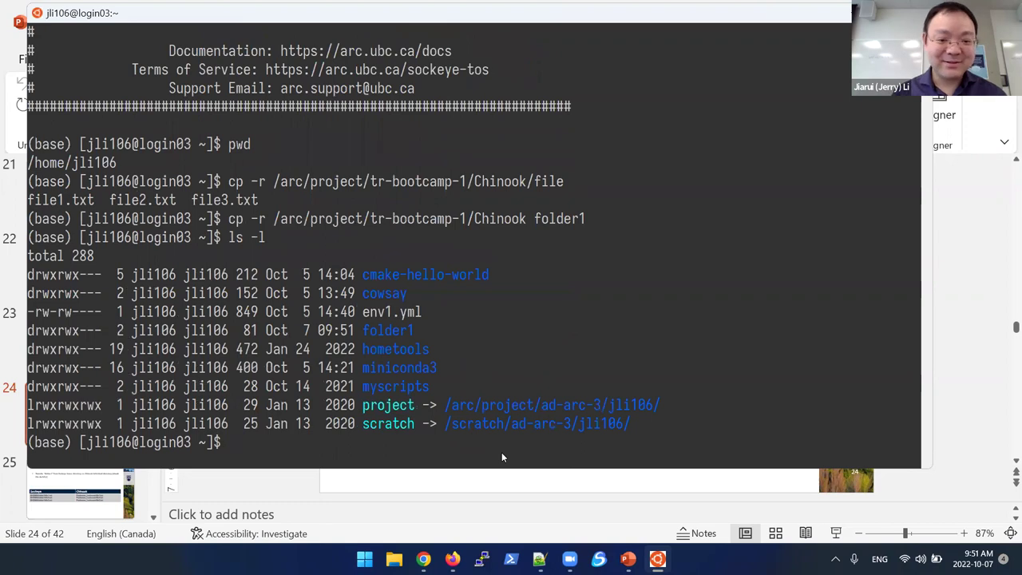
{"action": "double_click", "coordinate": [390, 330]}
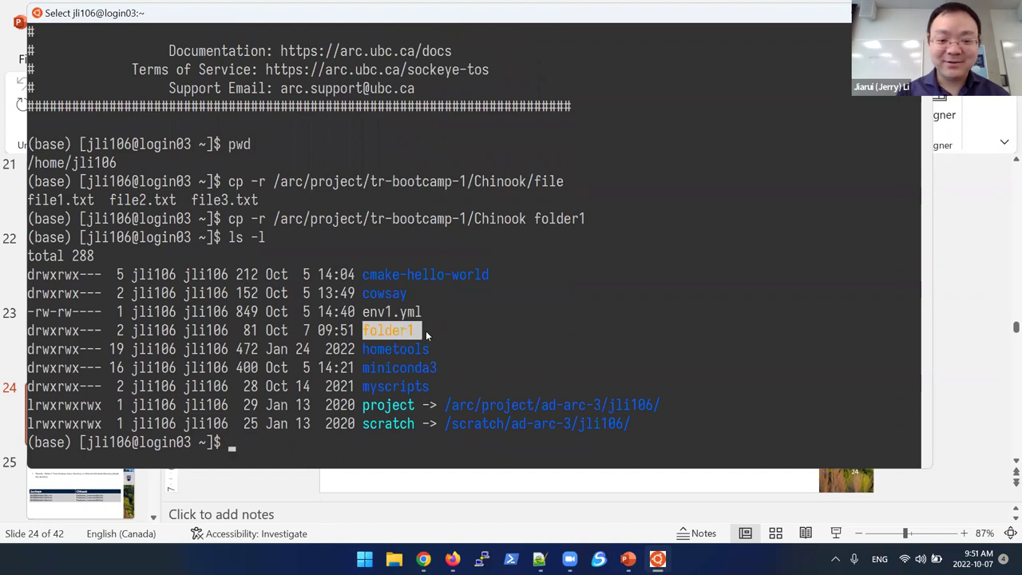
{"action": "left_click", "coordinate": [426, 331]}
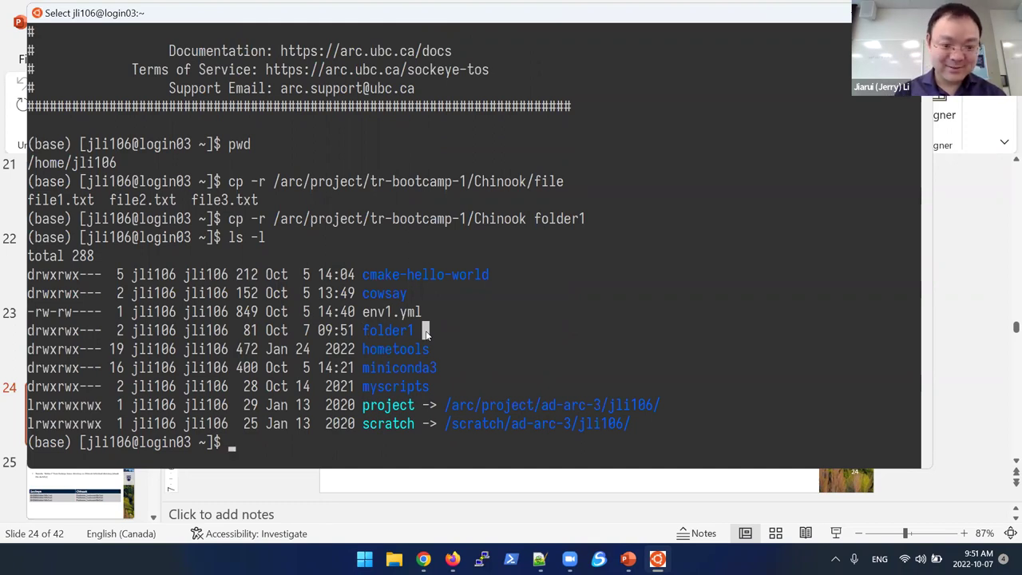
{"action": "key", "text": "Escape"}
Step: Enter folder1, list file1.txt–file3.txt, and print their contents 1, 2 and 3 with more *
{"action": "type", "text": "cd fol"}
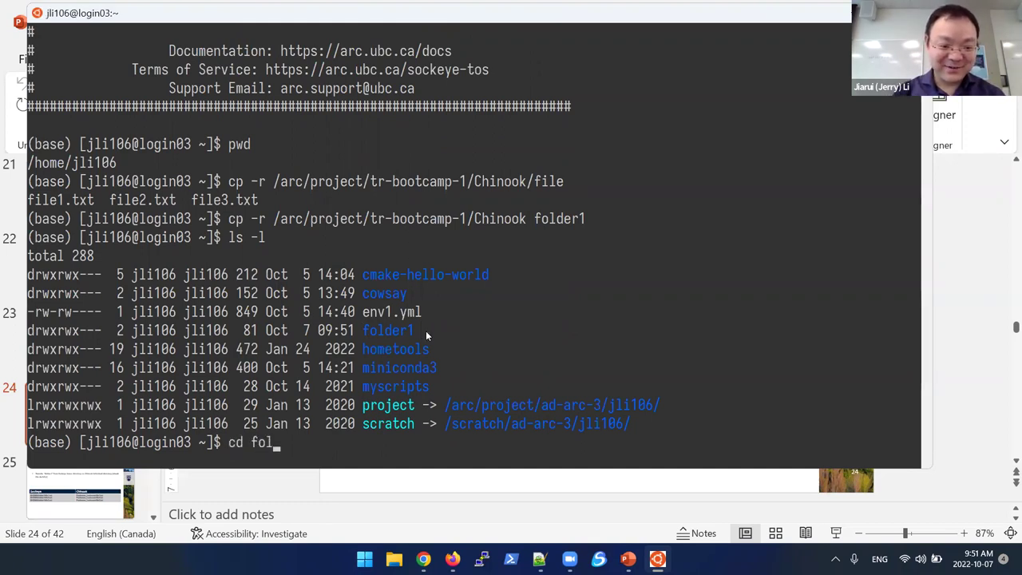
{"action": "key", "text": "Tab"}
{"action": "key", "text": "Return"}
{"action": "type", "text": "ll"}
{"action": "key", "text": "BackSpace"}
{"action": "type", "text": "s -l"}
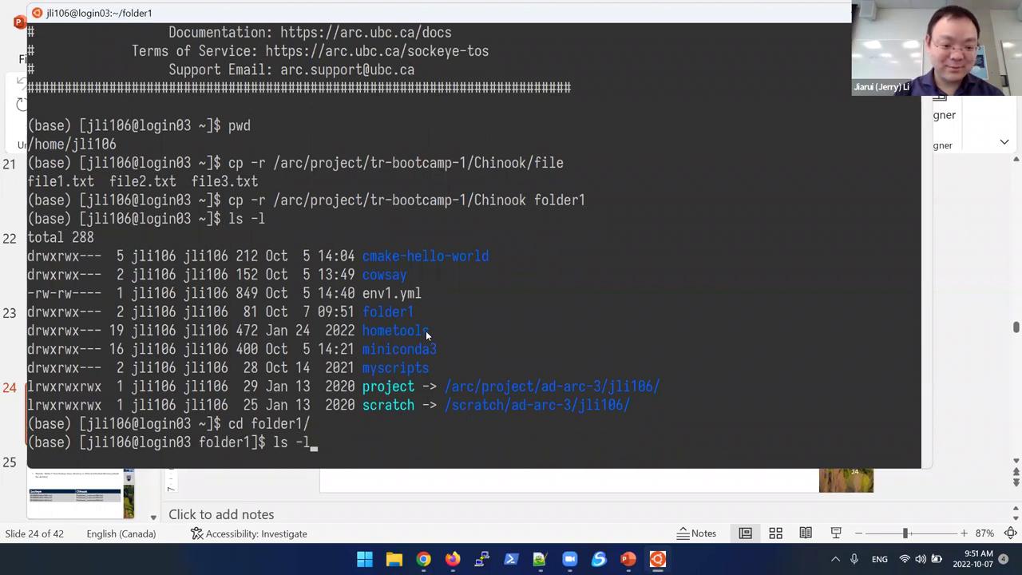
{"action": "key", "text": "Return"}
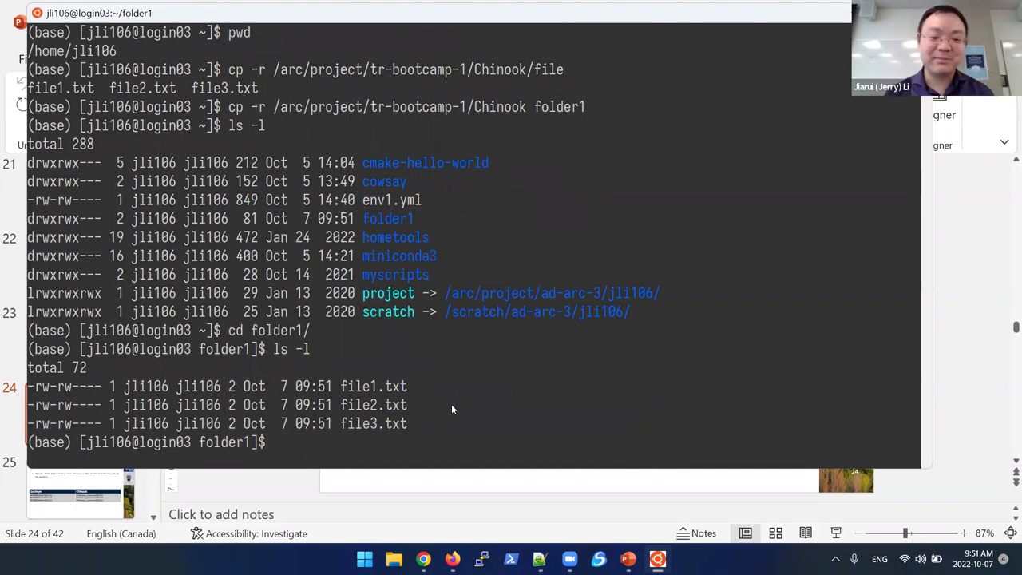
{"action": "type", "text": "more *"}
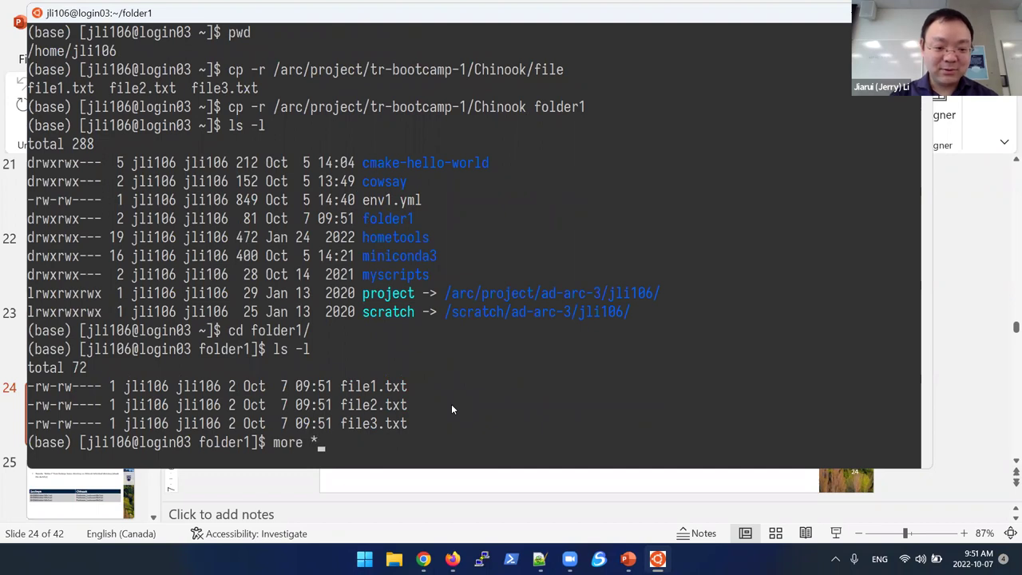
{"action": "key", "text": "Return"}
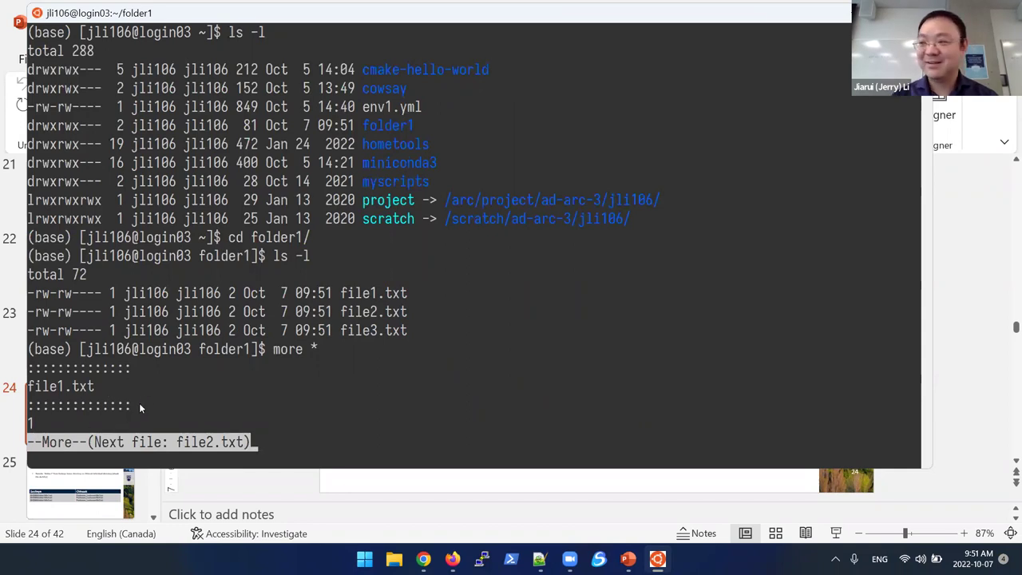
{"action": "key", "text": "space"}
{"action": "key", "text": "space"}
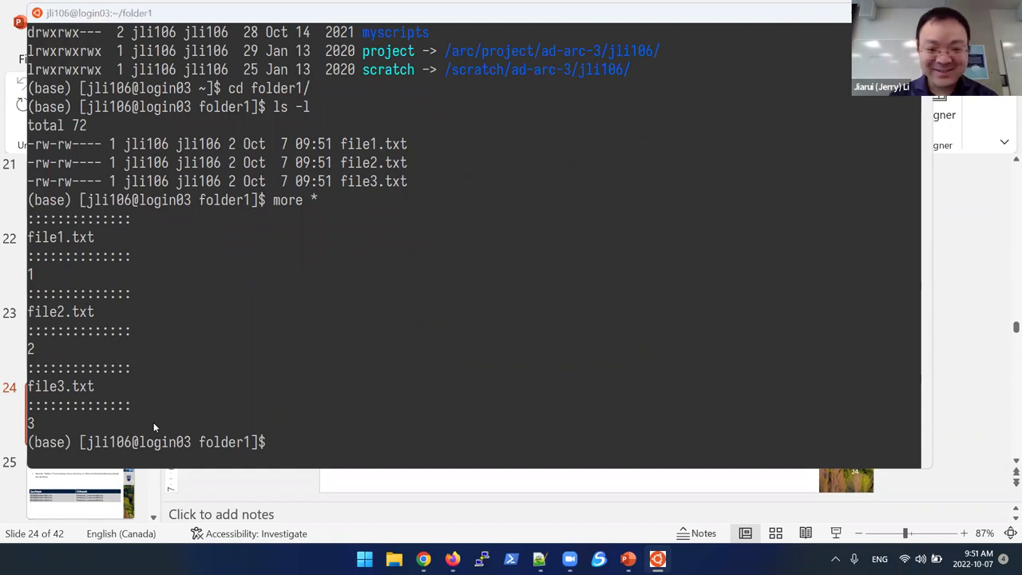
Step: Bring the Globus File Manager back to the front
{"action": "key", "text": "alt+Tab"}
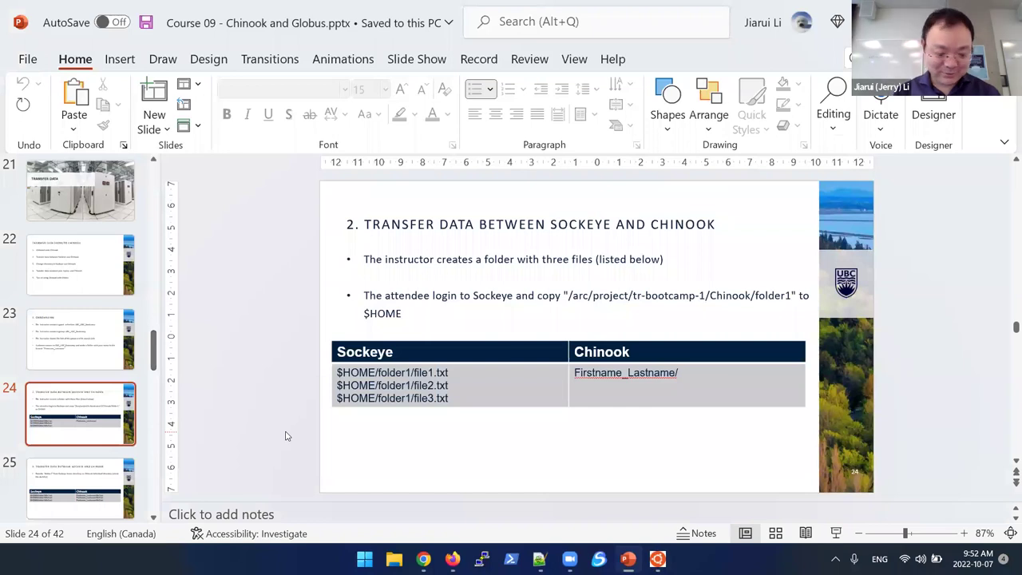
{"action": "key", "text": "alt+Tab"}
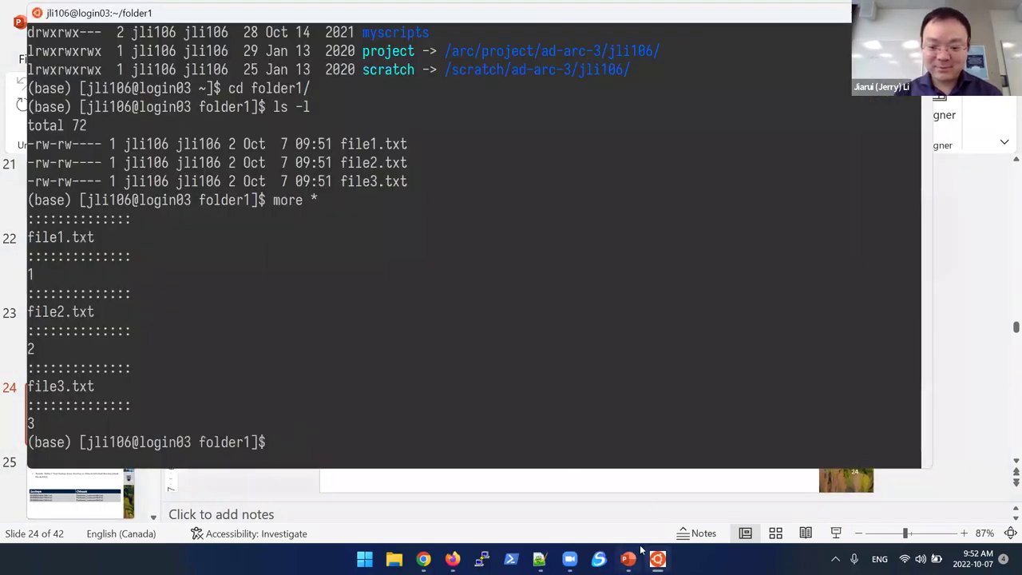
{"action": "left_click", "coordinate": [451, 559]}
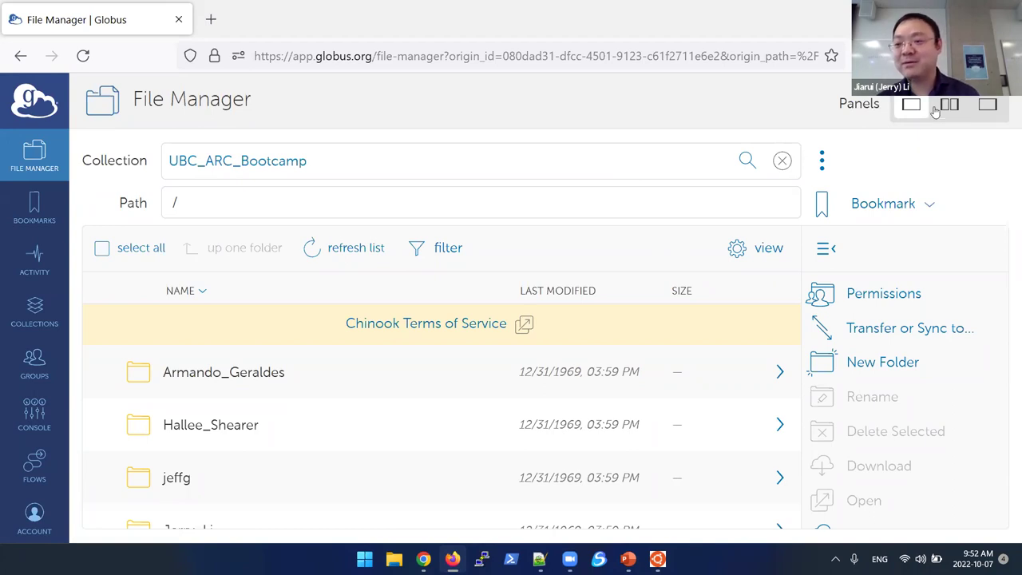
Step: Split into two panes and open ubcarc#sockeye via an 'ubcarc' search, showing folder1 in home
{"action": "left_click", "coordinate": [948, 105]}
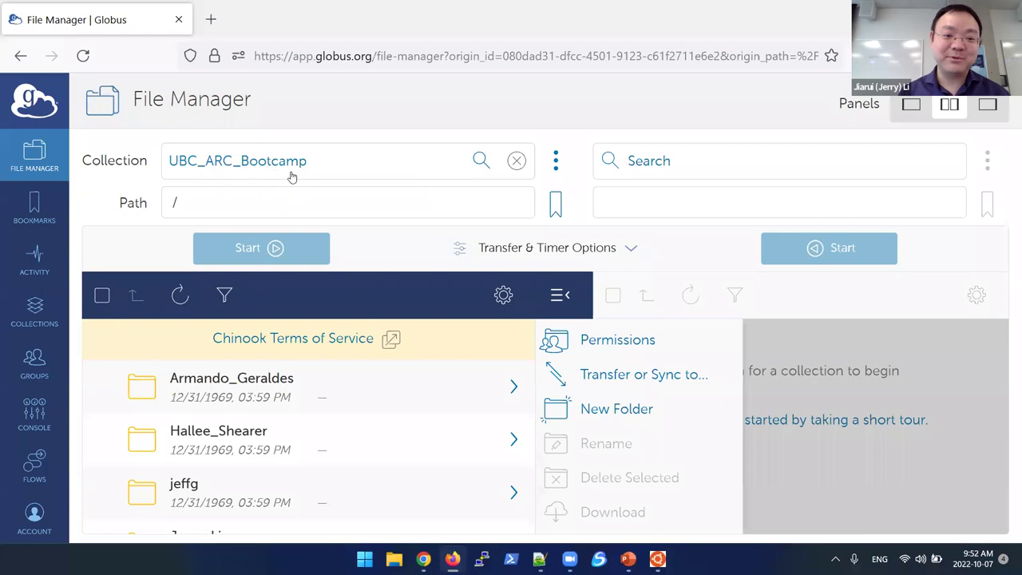
{"action": "left_click", "coordinate": [689, 167]}
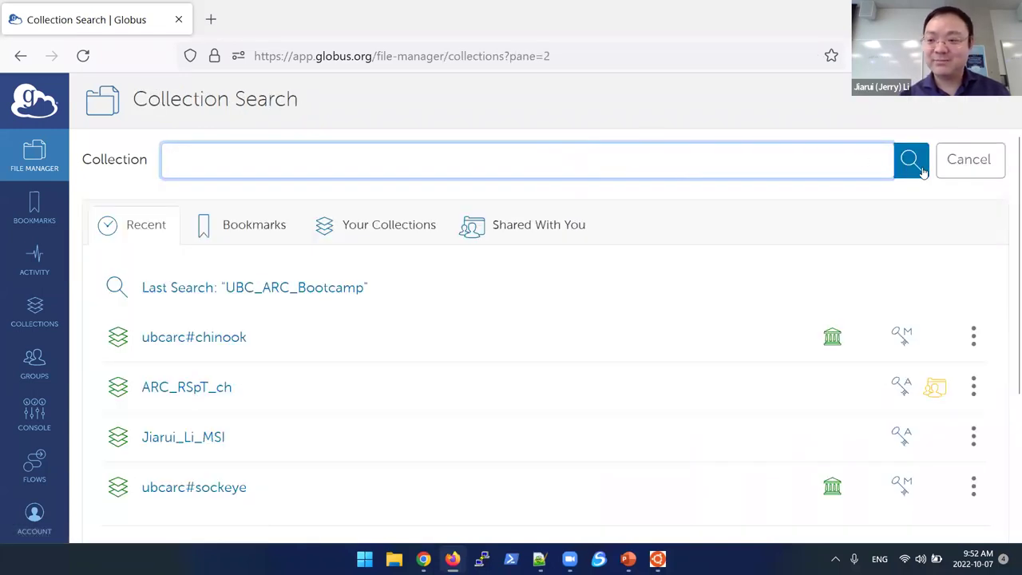
{"action": "left_click", "coordinate": [958, 173]}
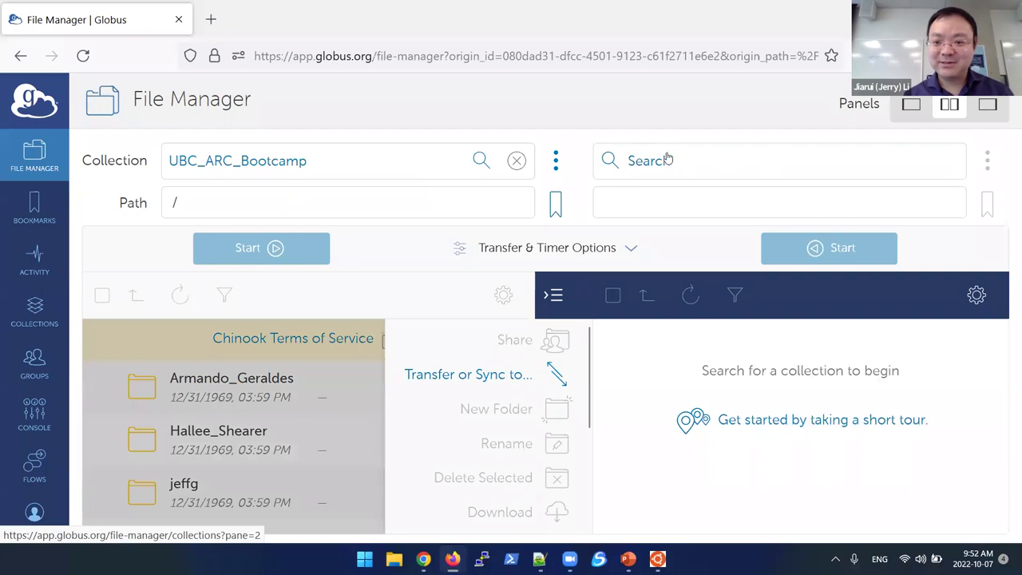
{"action": "left_click", "coordinate": [643, 164]}
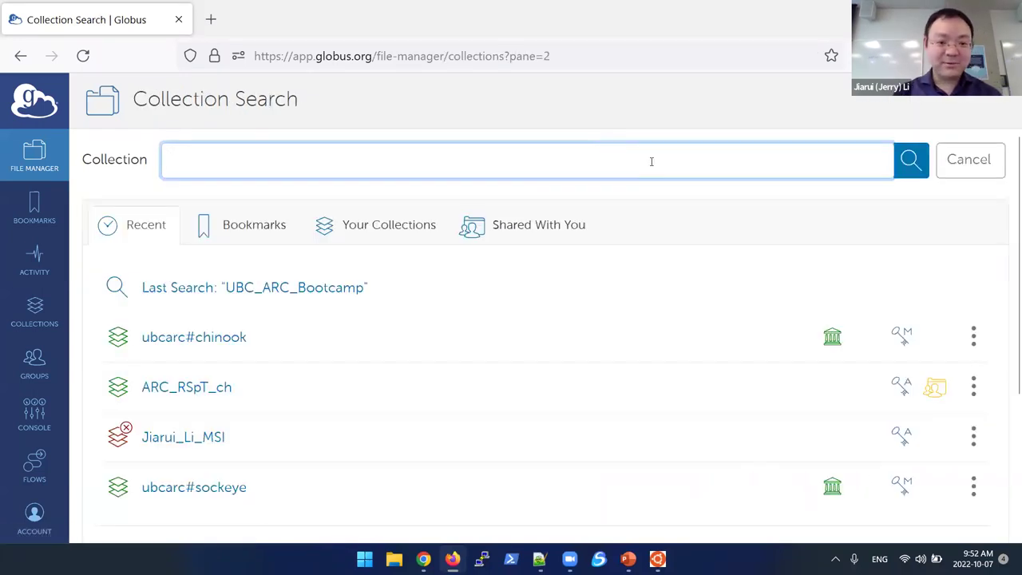
{"action": "type", "text": "ubc"}
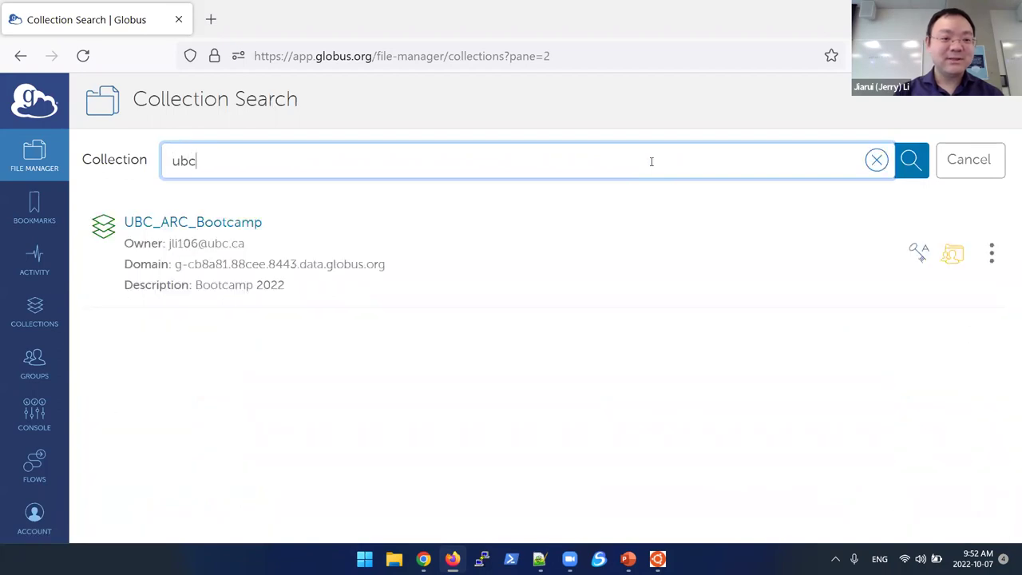
{"action": "type", "text": "arc"}
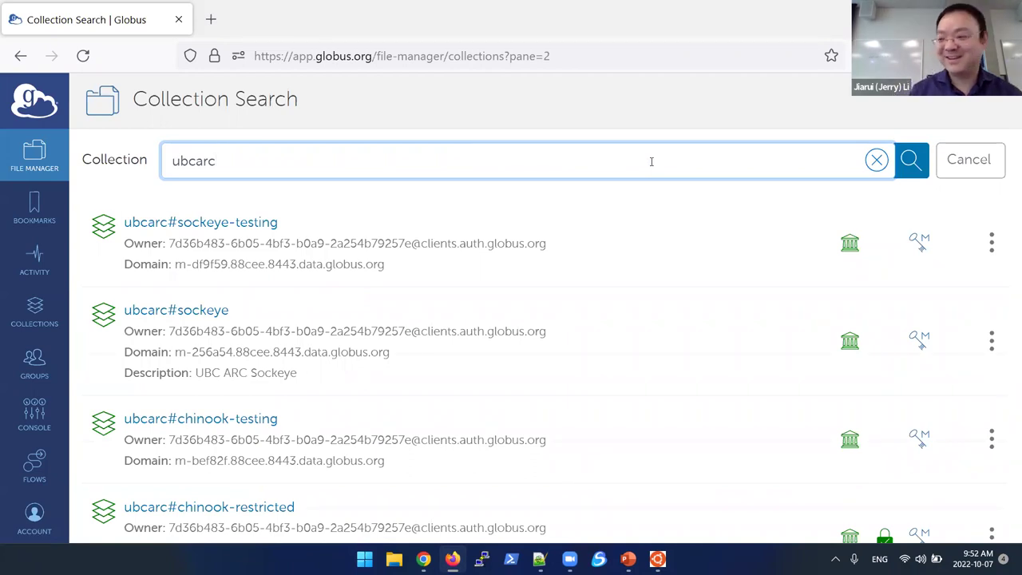
{"action": "left_click", "coordinate": [192, 316]}
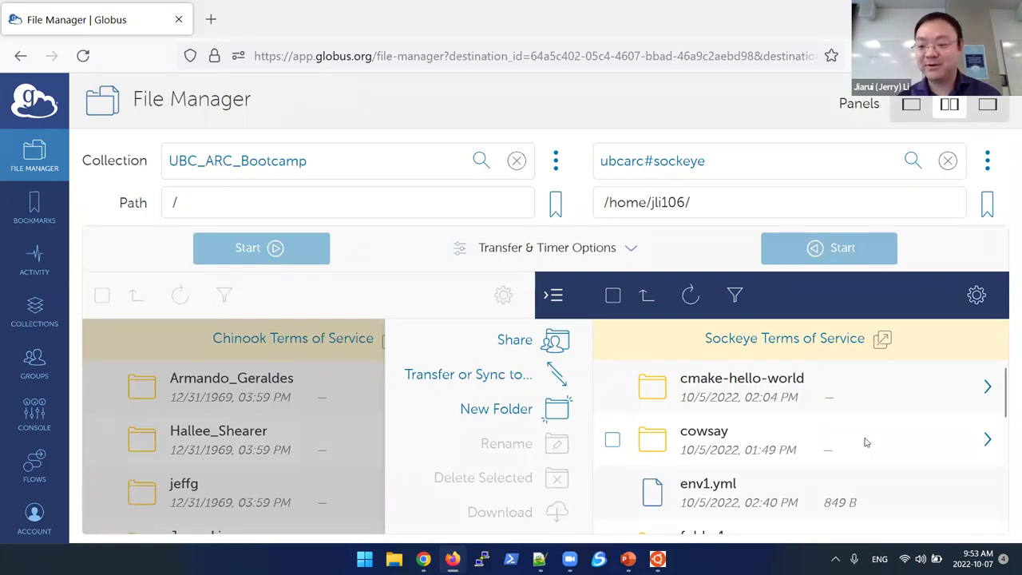
{"action": "scroll", "coordinate": [911, 442], "scroll_direction": "down", "scroll_amount": 1}
{"action": "scroll", "coordinate": [911, 442], "scroll_direction": "up", "scroll_amount": 1}
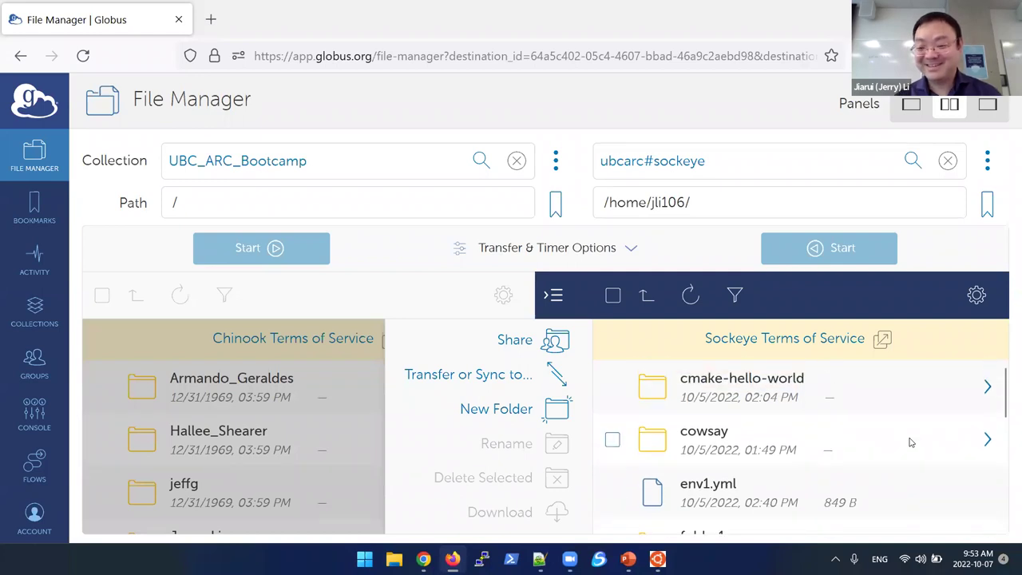
{"action": "scroll", "coordinate": [891, 413], "scroll_direction": "down", "scroll_amount": 1}
{"action": "scroll", "coordinate": [892, 413], "scroll_direction": "down", "scroll_amount": 1}
{"action": "scroll", "coordinate": [892, 412], "scroll_direction": "up", "scroll_amount": 1}
{"action": "scroll", "coordinate": [892, 413], "scroll_direction": "down", "scroll_amount": 1}
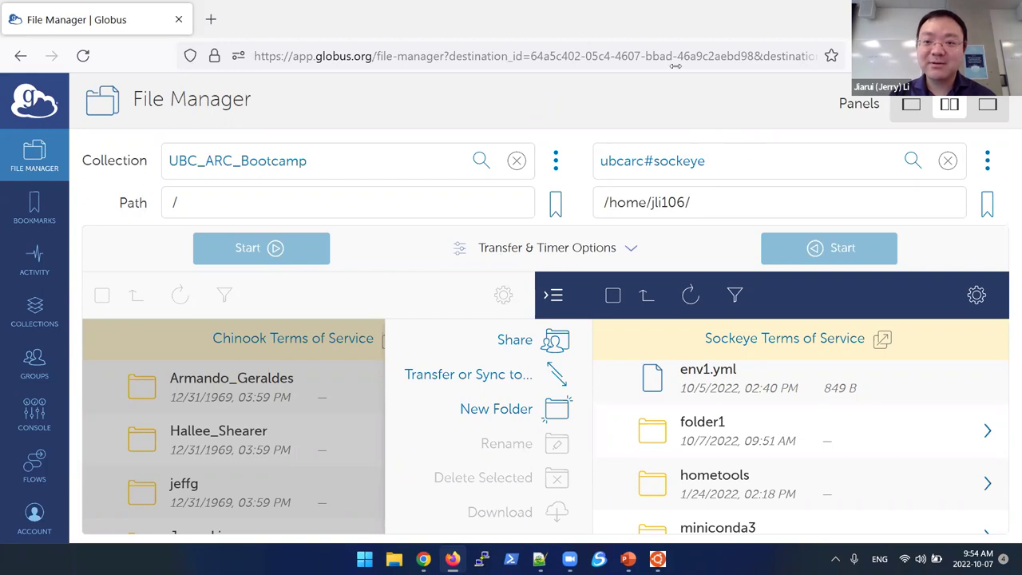
Step: Return to a single pane showing the UBC_ARC_Bootcamp root and its participant folders
{"action": "left_click", "coordinate": [911, 104]}
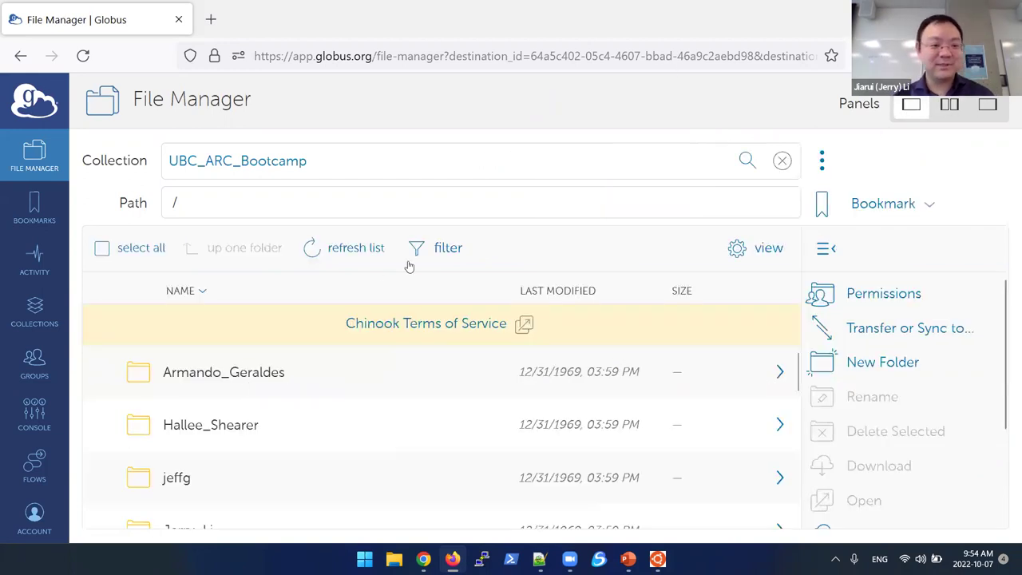
{"action": "scroll", "coordinate": [220, 452], "scroll_direction": "down", "scroll_amount": 2}
{"action": "scroll", "coordinate": [220, 453], "scroll_direction": "up", "scroll_amount": 2}
{"action": "scroll", "coordinate": [220, 452], "scroll_direction": "down", "scroll_amount": 1}
{"action": "scroll", "coordinate": [219, 452], "scroll_direction": "up", "scroll_amount": 1}
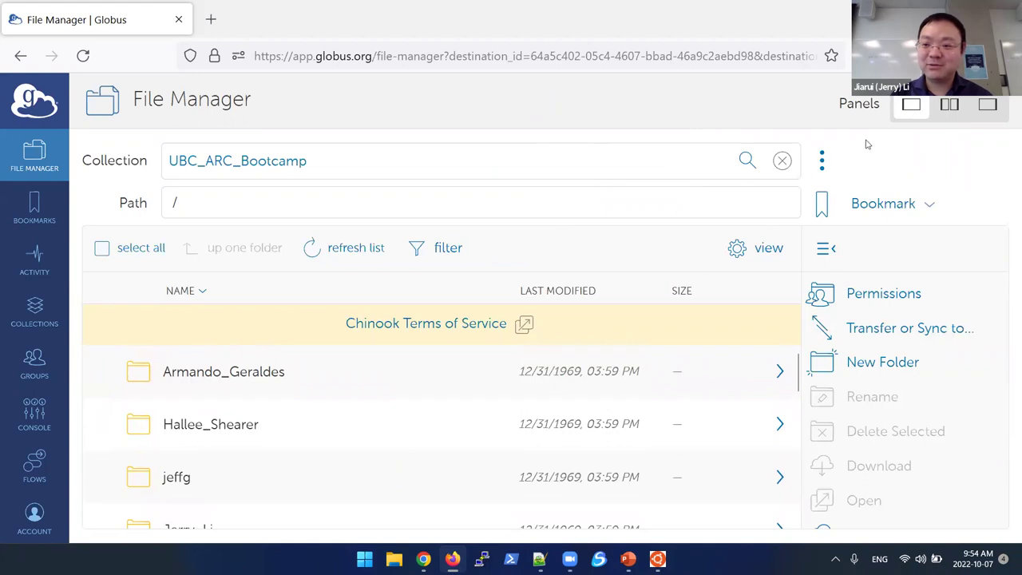
Step: Switch to two panes and load ubcarc#sockeye in the right pane via an 'ubcarc' search
{"action": "left_click", "coordinate": [949, 107]}
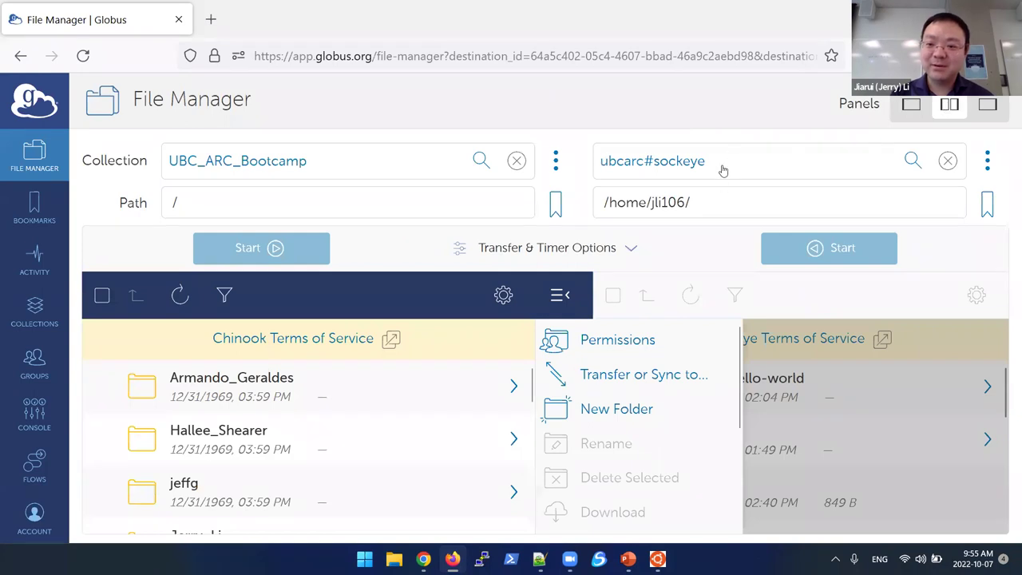
{"action": "left_click", "coordinate": [739, 165]}
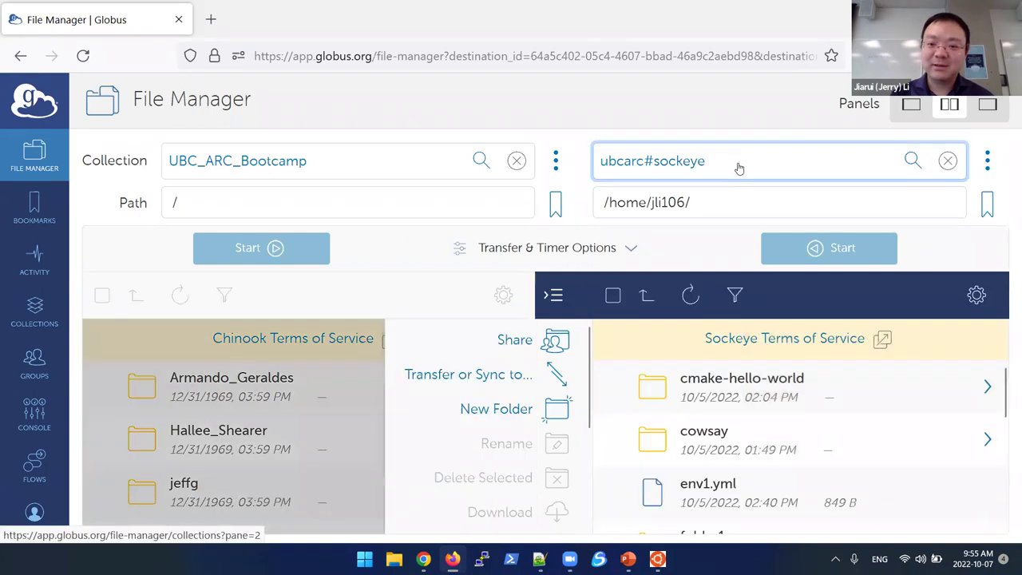
{"action": "left_click", "coordinate": [949, 174]}
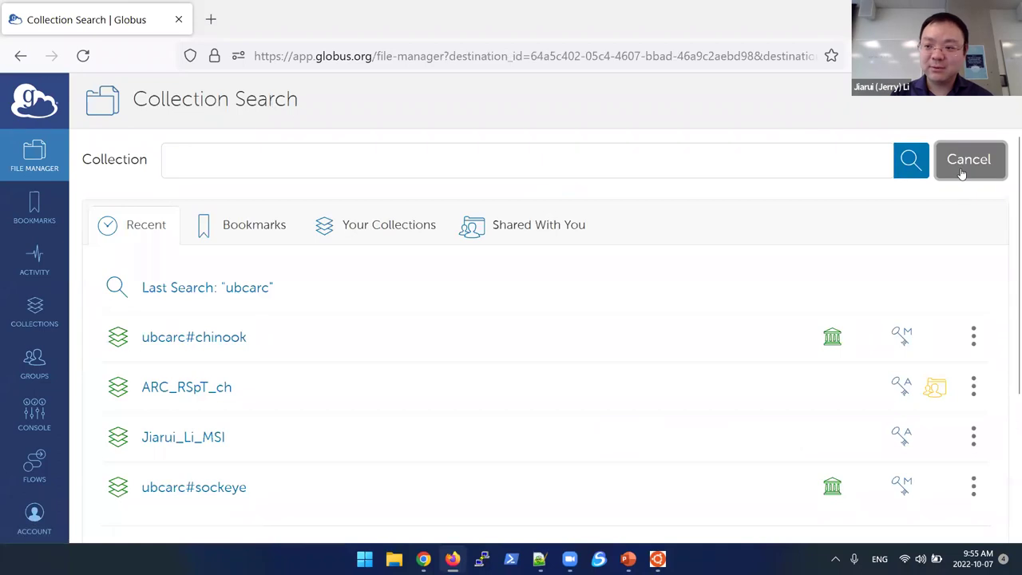
{"action": "left_click", "coordinate": [950, 162]}
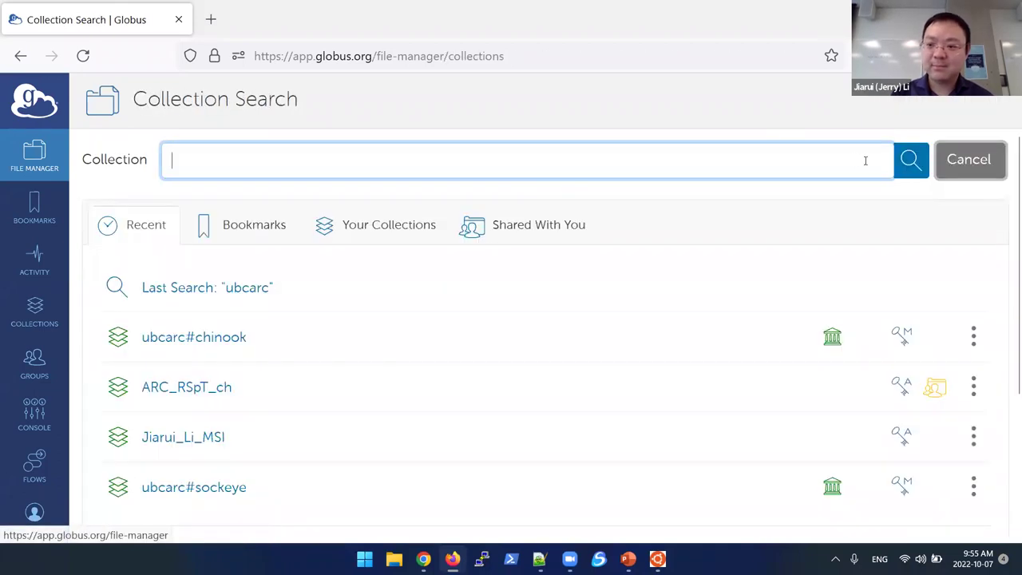
{"action": "left_click", "coordinate": [960, 162]}
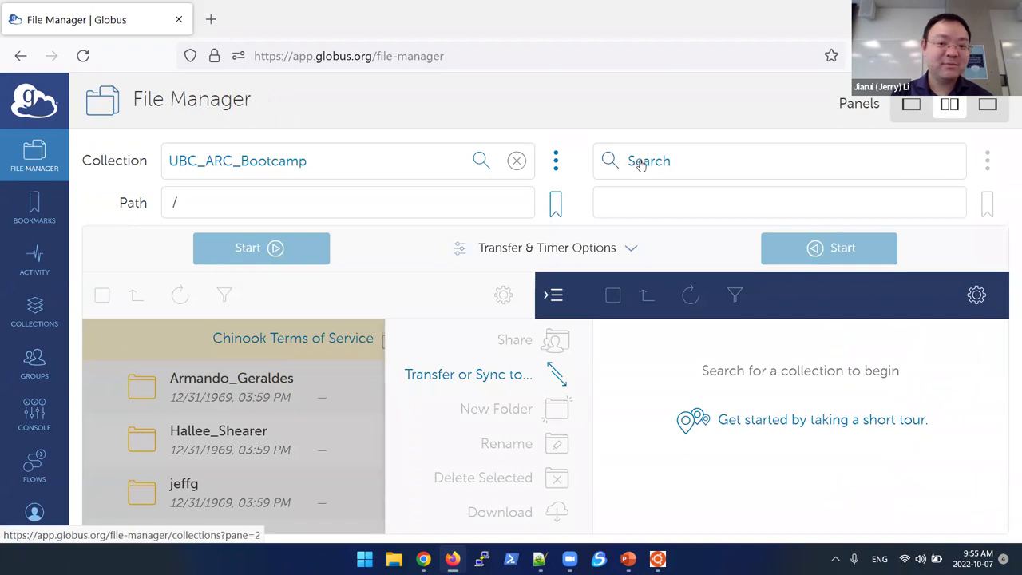
{"action": "left_click", "coordinate": [643, 163]}
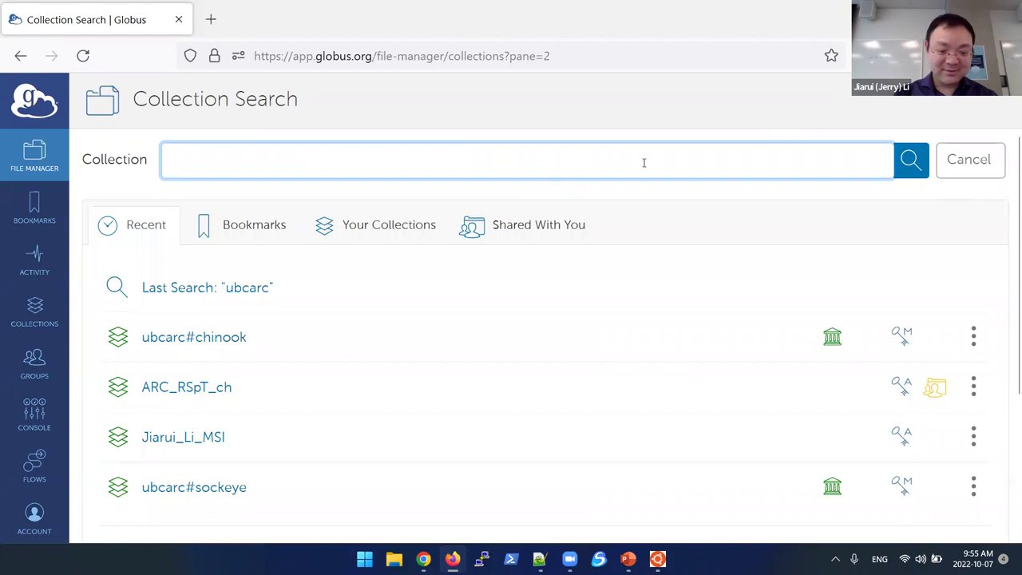
{"action": "type", "text": "ubcc"}
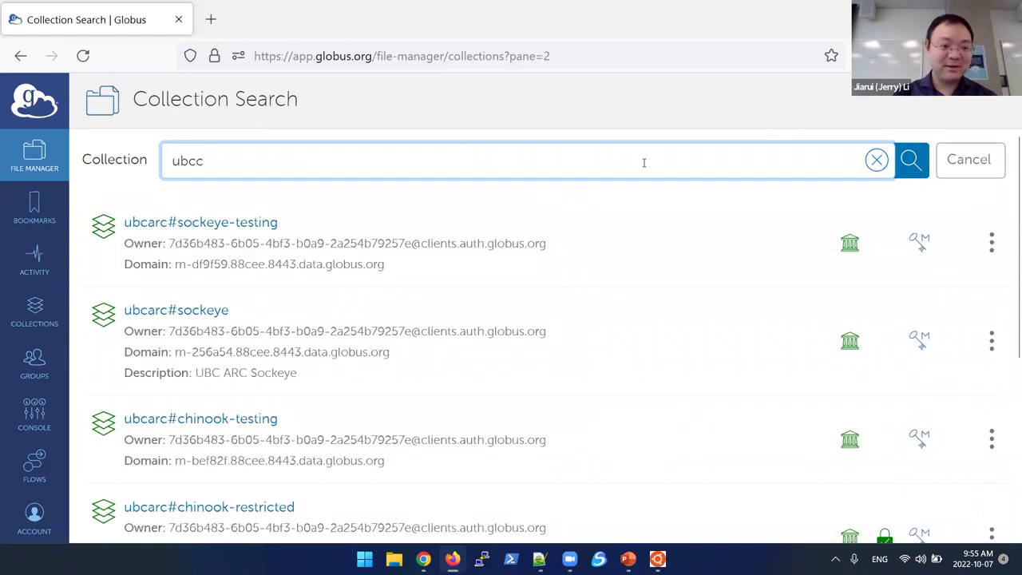
{"action": "key", "text": "BackSpace"}
{"action": "type", "text": "arc"}
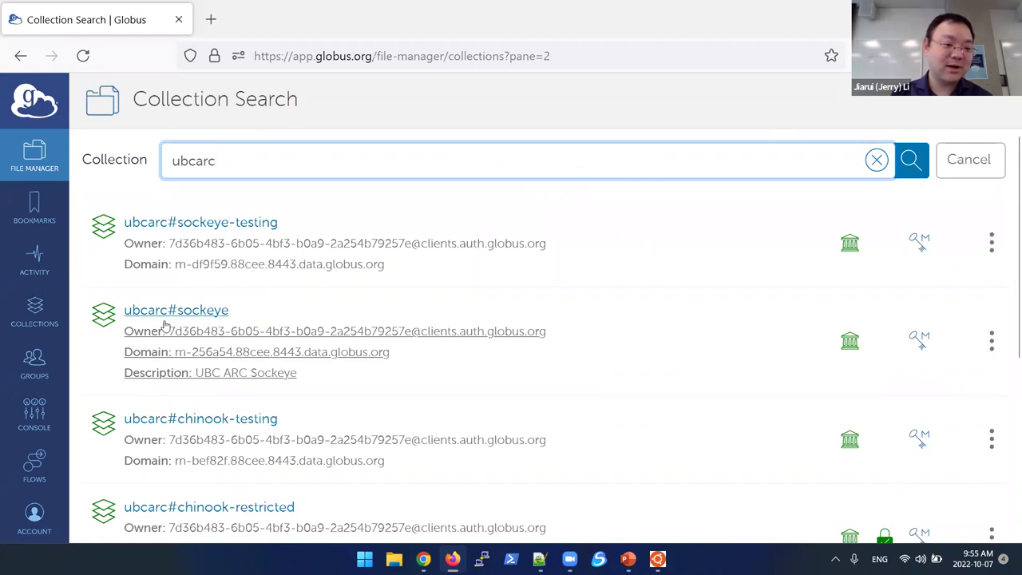
{"action": "left_click", "coordinate": [209, 314]}
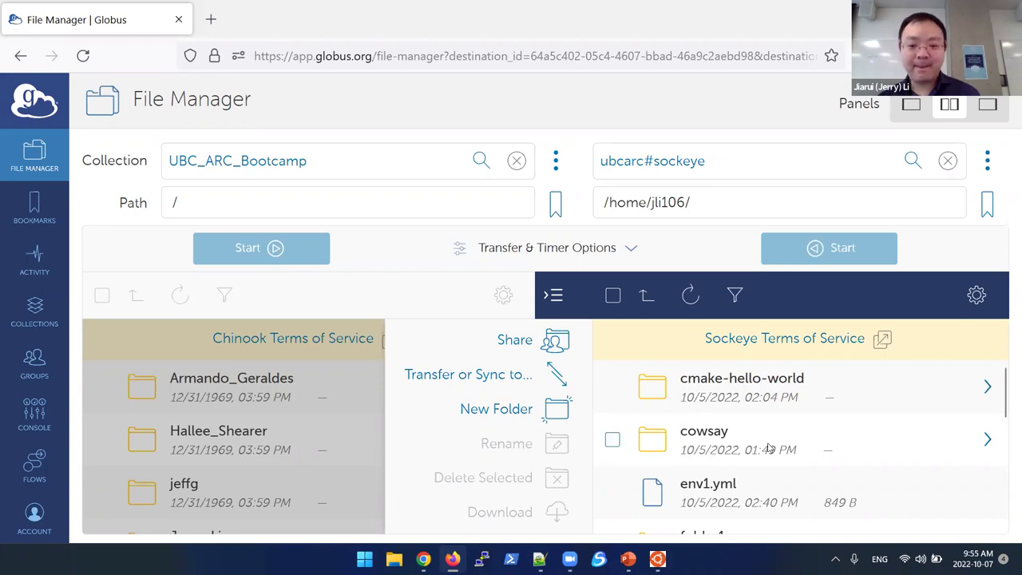
Step: Select folder1 in the Sockeye pane and highlight the Sockeye home path
{"action": "scroll", "coordinate": [754, 459], "scroll_direction": "down", "scroll_amount": 2}
{"action": "scroll", "coordinate": [751, 463], "scroll_direction": "down", "scroll_amount": 1}
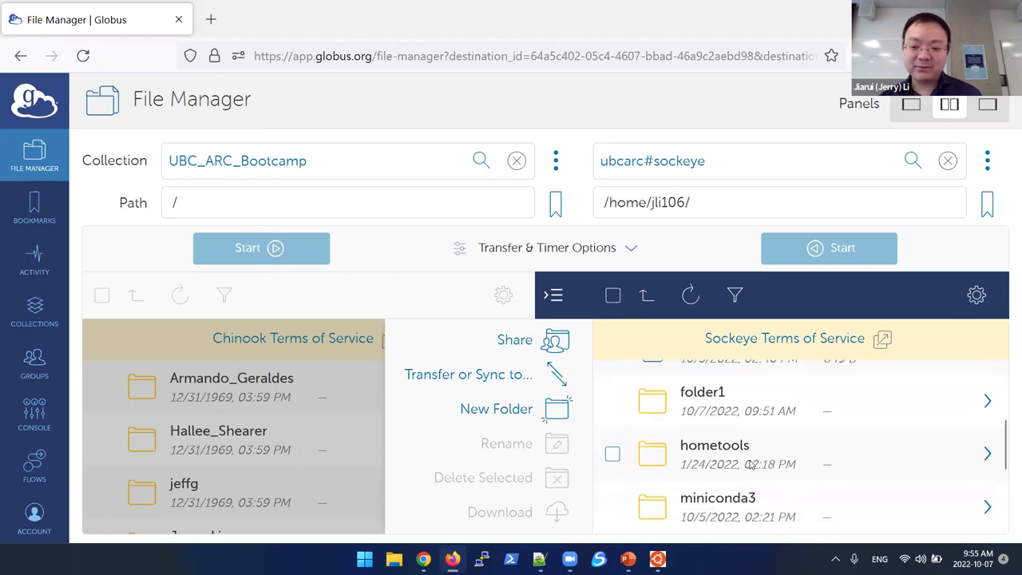
{"action": "left_click", "coordinate": [698, 396]}
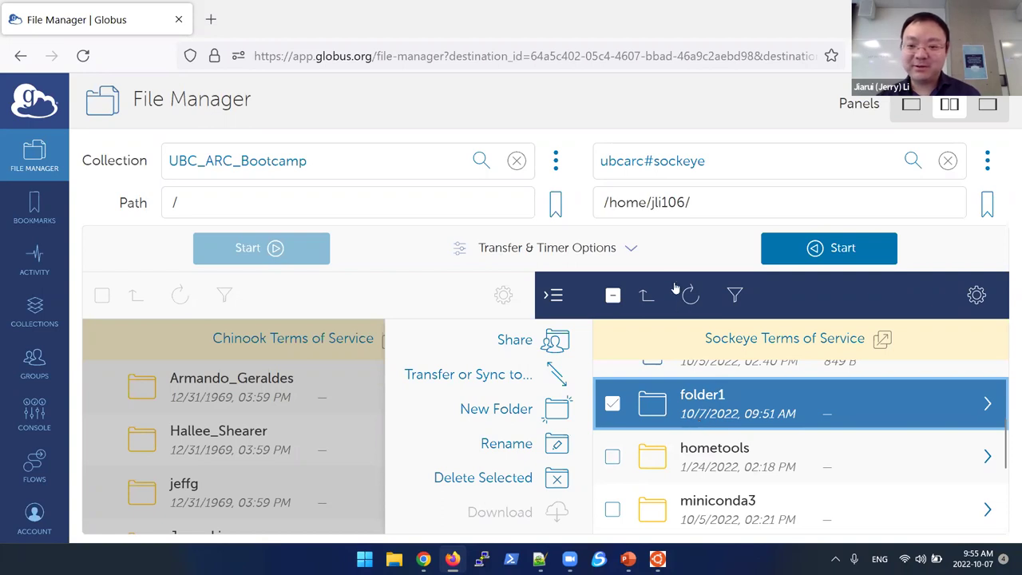
{"action": "left_click", "coordinate": [661, 199]}
{"action": "left_click_drag", "start_coordinate": [602, 202], "coordinate": [698, 205]}
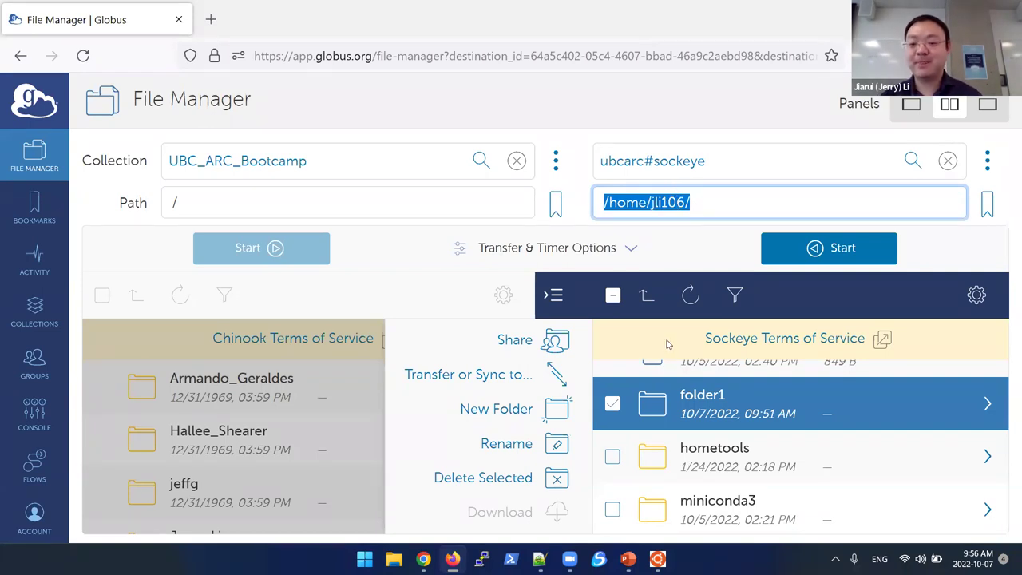
Step: Open the user's own empty named folder in the UBC_ARC_Bootcamp pane as destination
{"action": "left_click", "coordinate": [355, 376]}
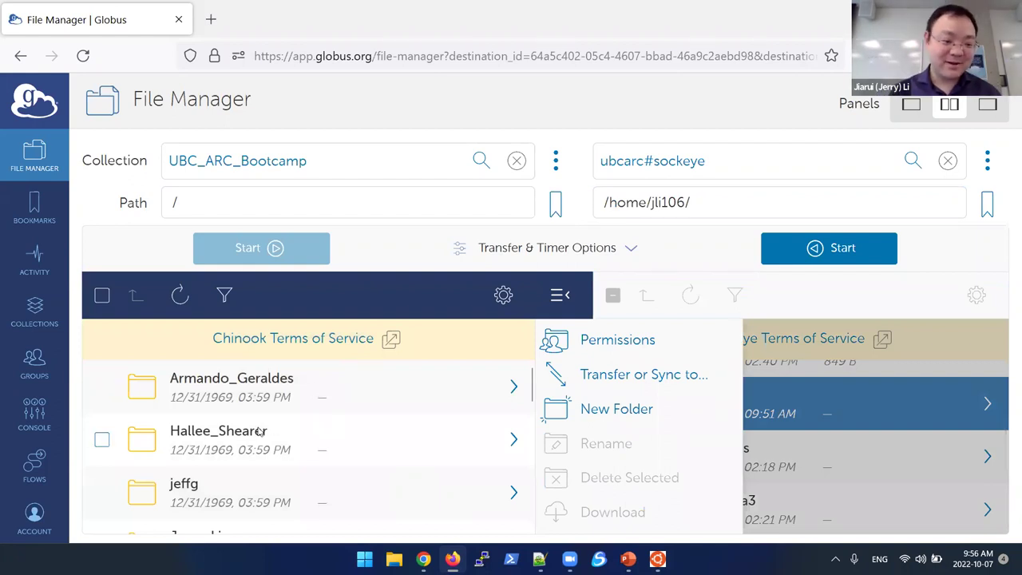
{"action": "scroll", "coordinate": [264, 431], "scroll_direction": "down", "scroll_amount": 3}
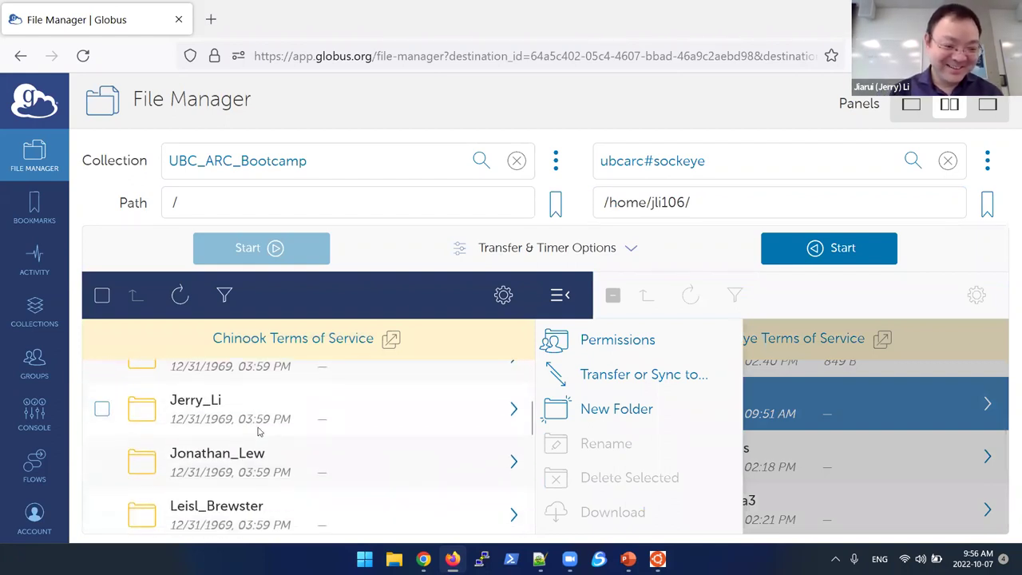
{"action": "double_click", "coordinate": [169, 405]}
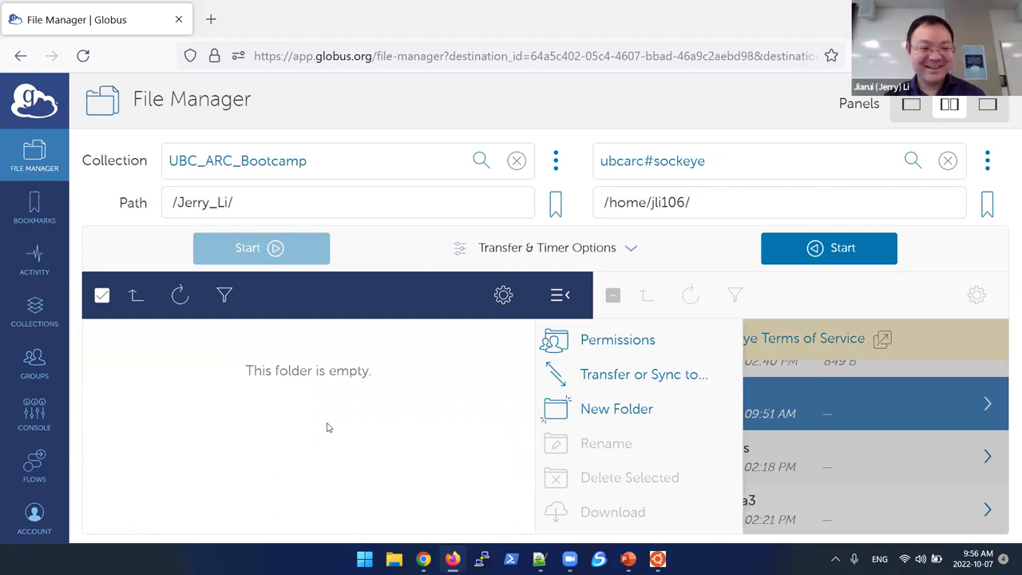
Step: Reselect folder1 on Sockeye and start its transfer into the destination folder
{"action": "left_click", "coordinate": [246, 199]}
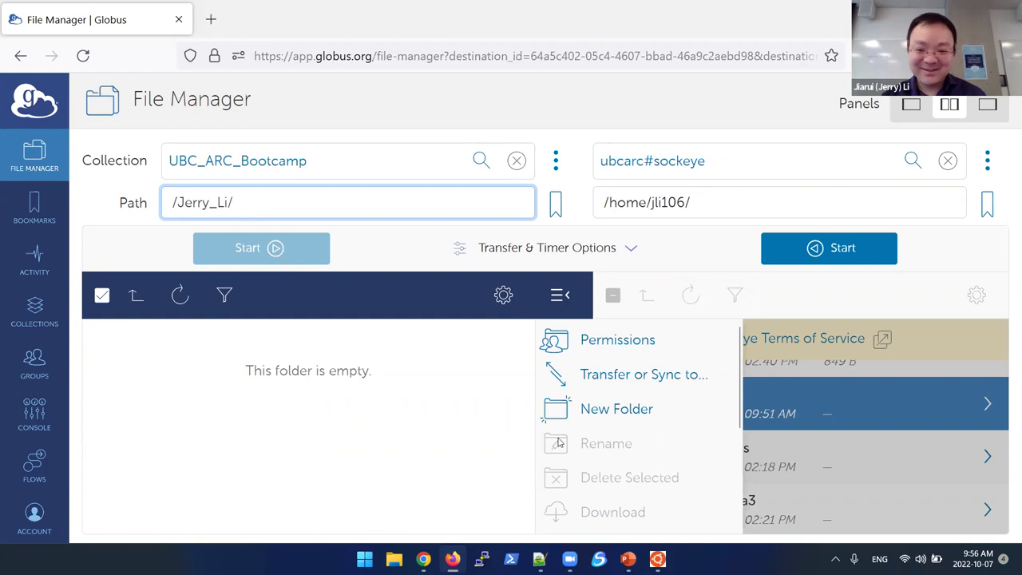
{"action": "left_click", "coordinate": [778, 440]}
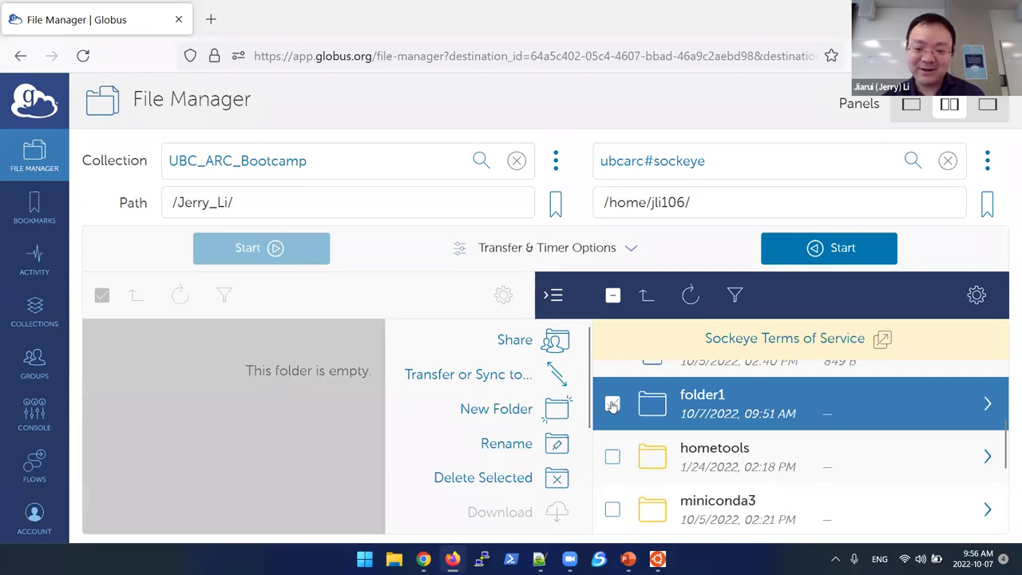
{"action": "left_click", "coordinate": [615, 405]}
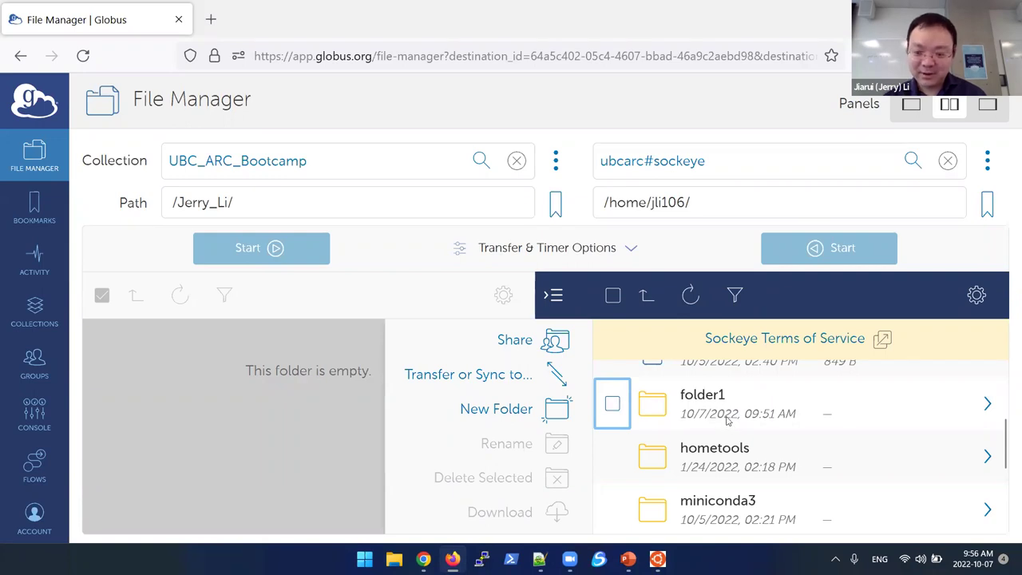
{"action": "scroll", "coordinate": [727, 421], "scroll_direction": "up", "scroll_amount": 2}
{"action": "scroll", "coordinate": [679, 431], "scroll_direction": "down", "scroll_amount": 1}
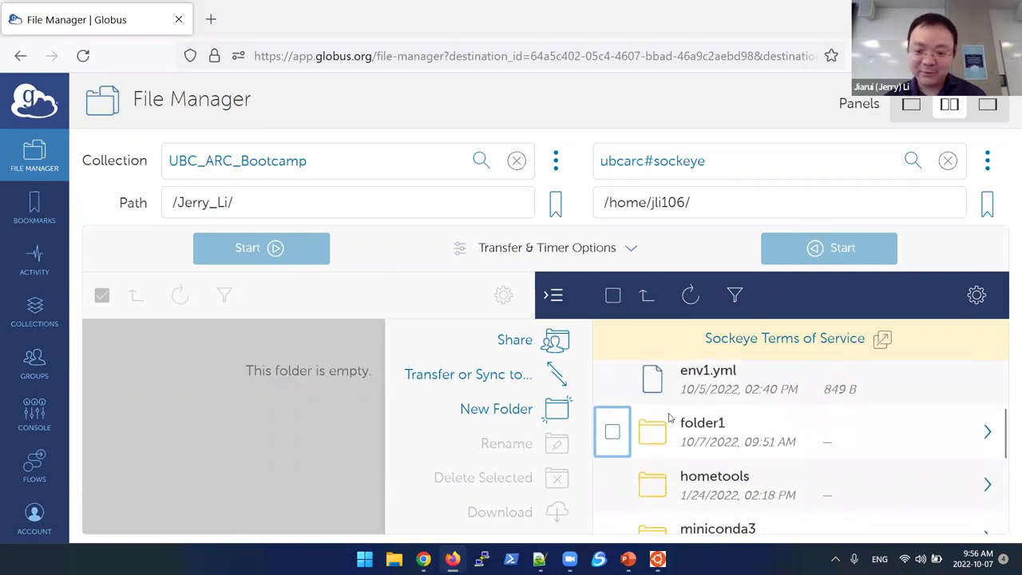
{"action": "left_click", "coordinate": [612, 433]}
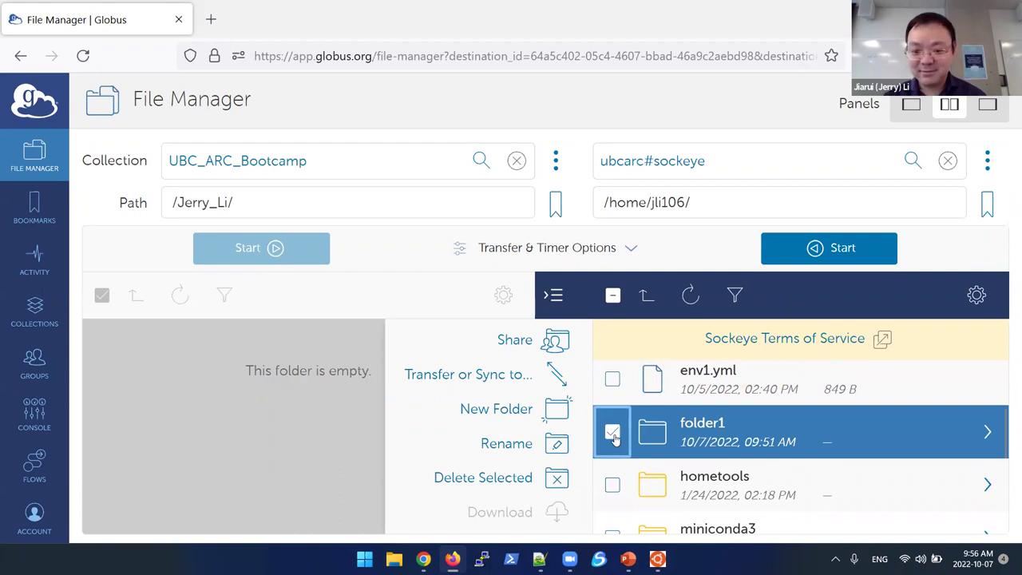
{"action": "left_click", "coordinate": [792, 256]}
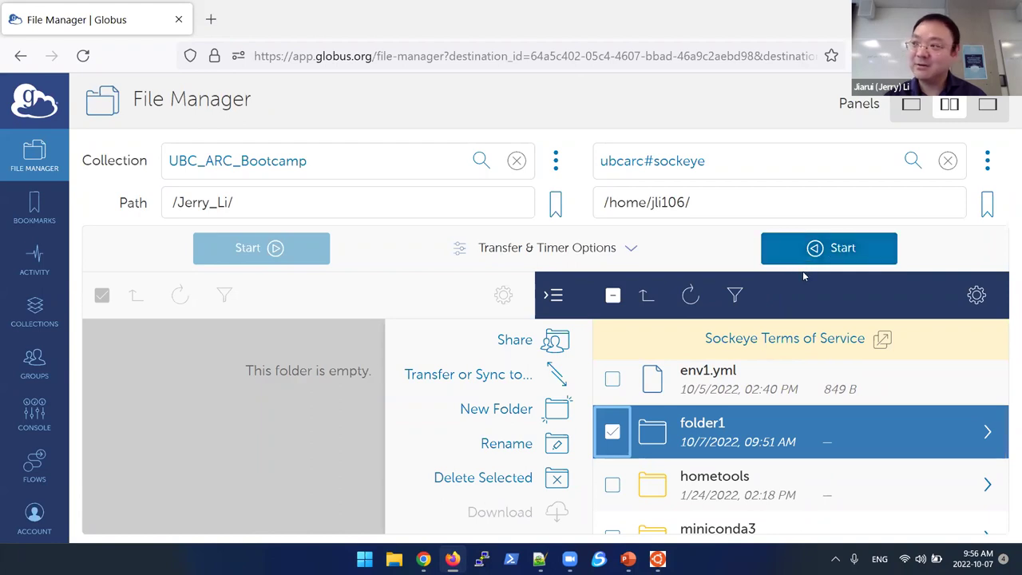
{"action": "left_click", "coordinate": [844, 252]}
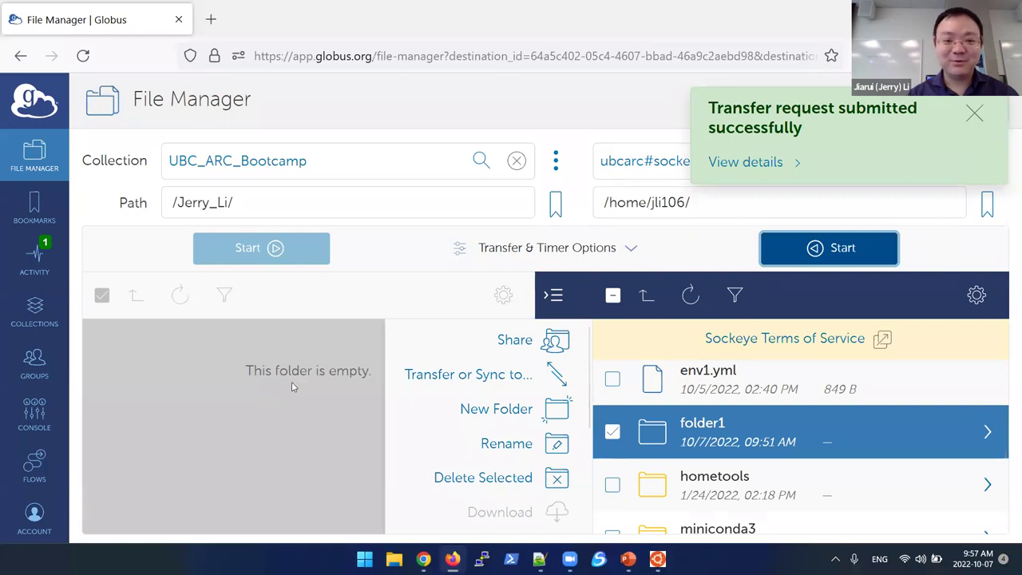
Step: Check the completed transfer in Activity, then refresh the destination folder's listing
{"action": "left_click", "coordinate": [50, 257]}
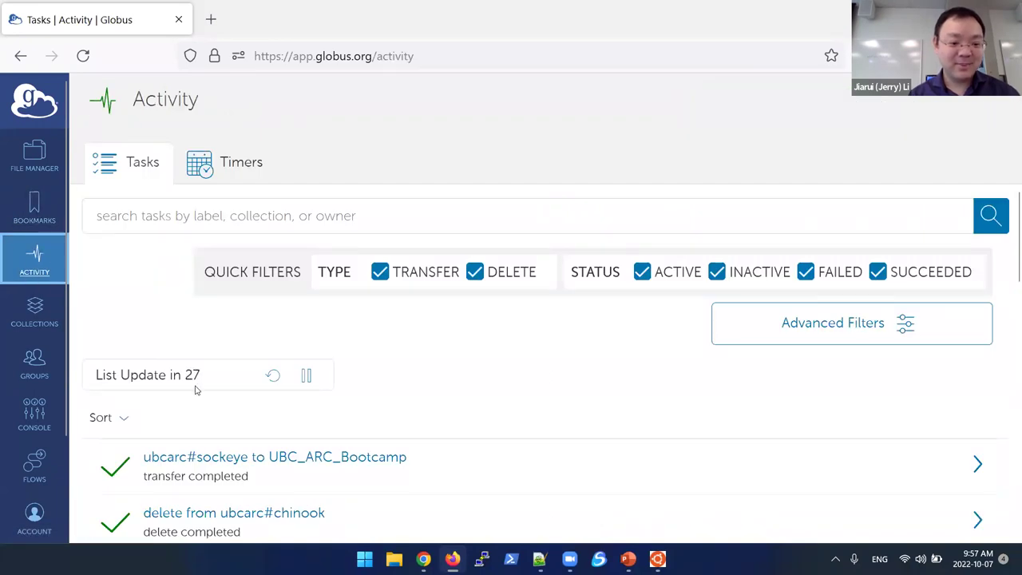
{"action": "scroll", "coordinate": [192, 387], "scroll_direction": "down", "scroll_amount": 2}
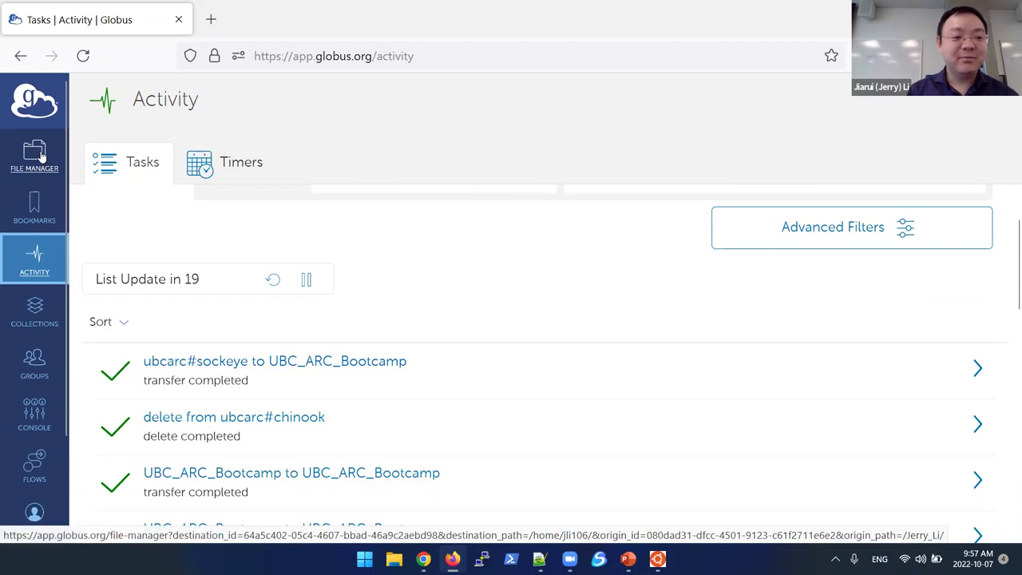
{"action": "left_click", "coordinate": [40, 156]}
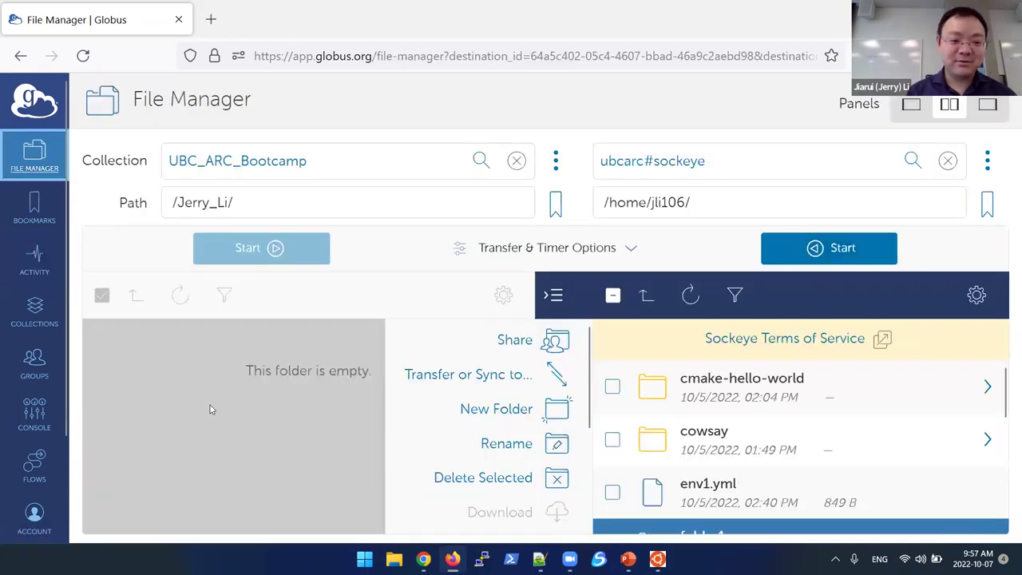
{"action": "left_click", "coordinate": [210, 406]}
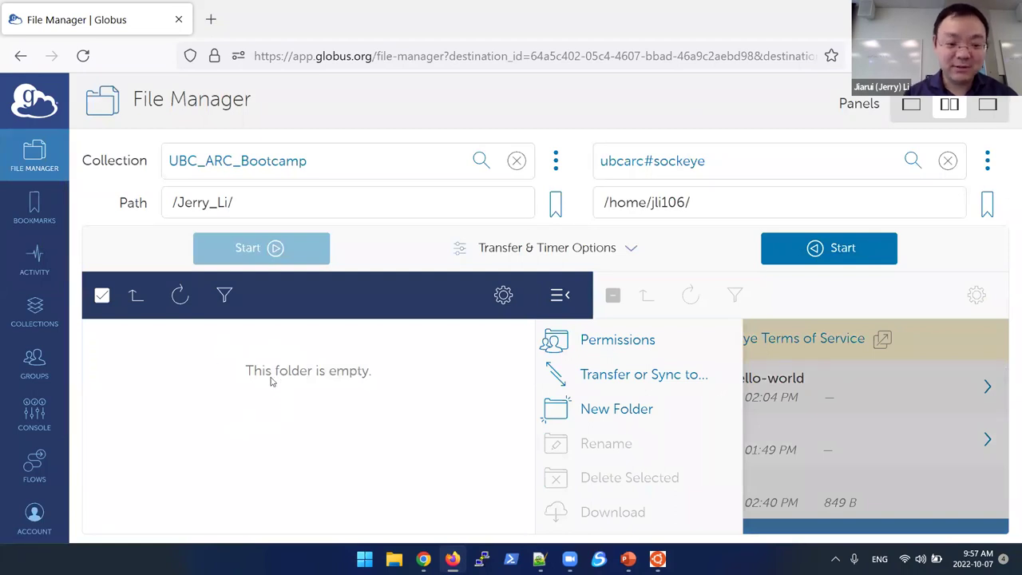
{"action": "left_click", "coordinate": [181, 295]}
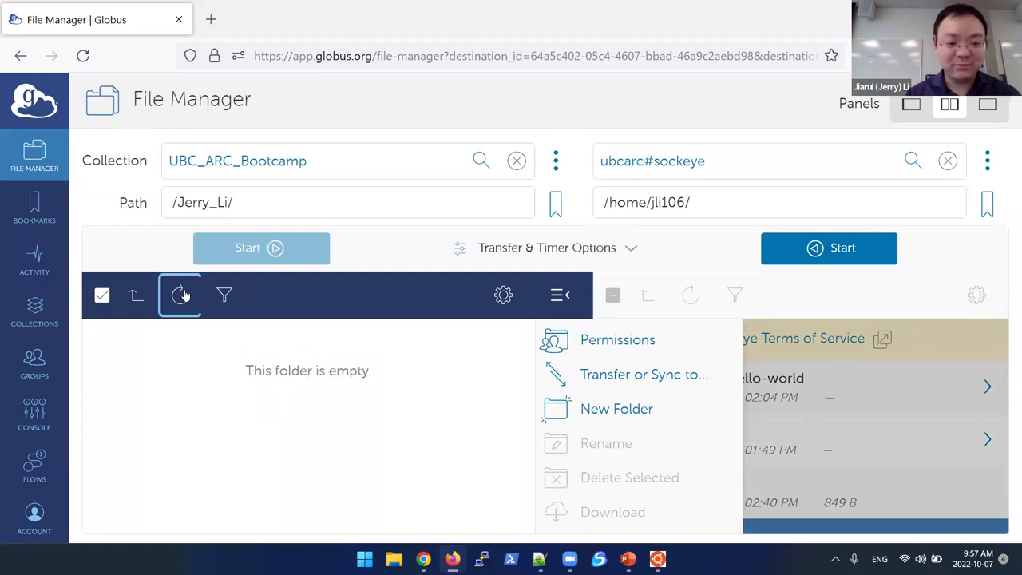
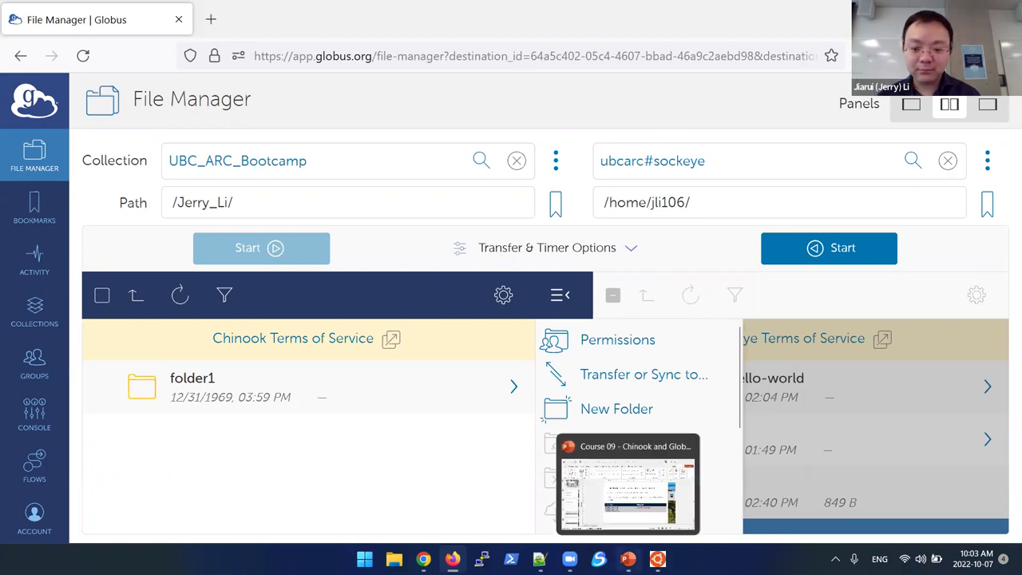
Step: Switch from the Globus file manager to the Chinook and Globus PowerPoint deck
{"action": "left_click", "coordinate": [628, 559]}
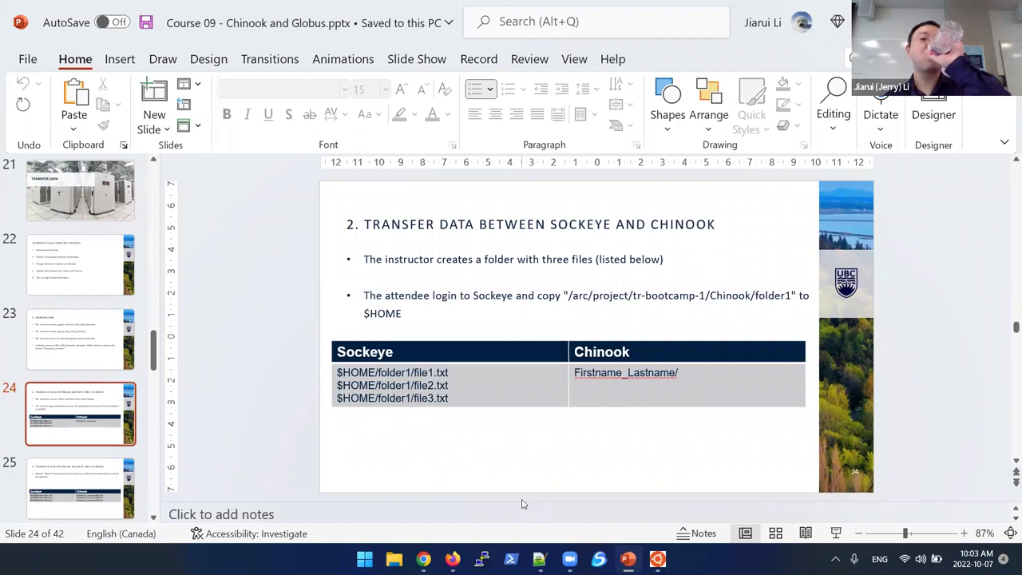
Step: Advance to slide 25 on transferring folder1 from Sockeye home to Chinook
{"action": "key", "text": "Down"}
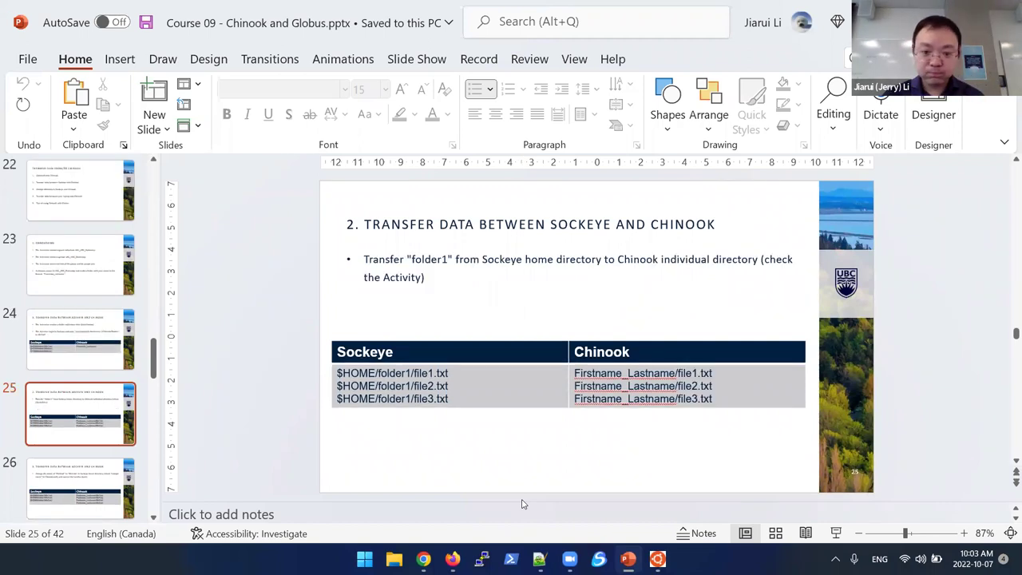
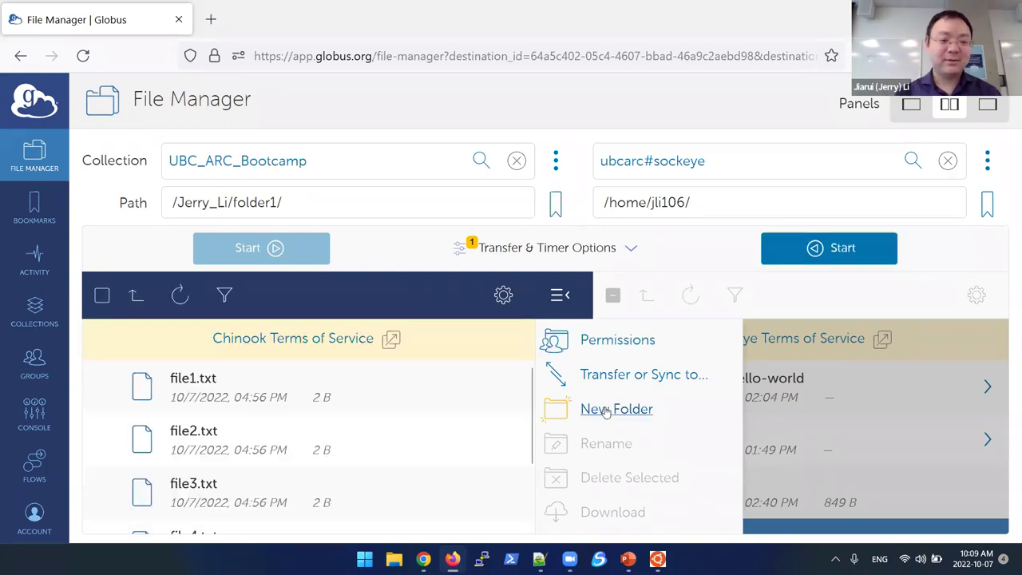
Step: Confirm folder1_subfolder1 exists in Chinook, mark the 'Repeat it in Sockeye' slide step, and activate the Sockeye panel
{"action": "scroll", "coordinate": [383, 499], "scroll_direction": "down", "scroll_amount": 2}
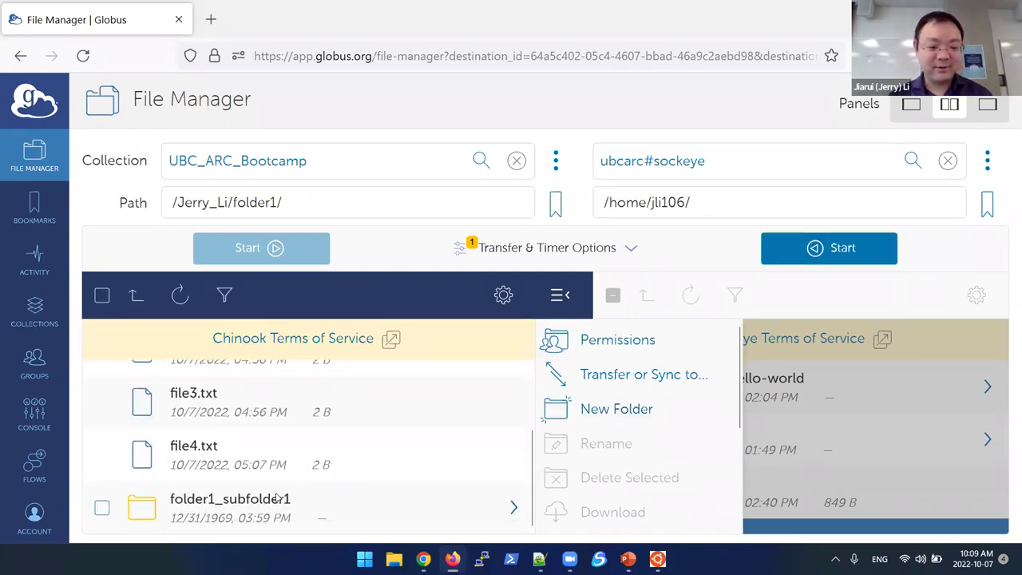
{"action": "left_click", "coordinate": [252, 499]}
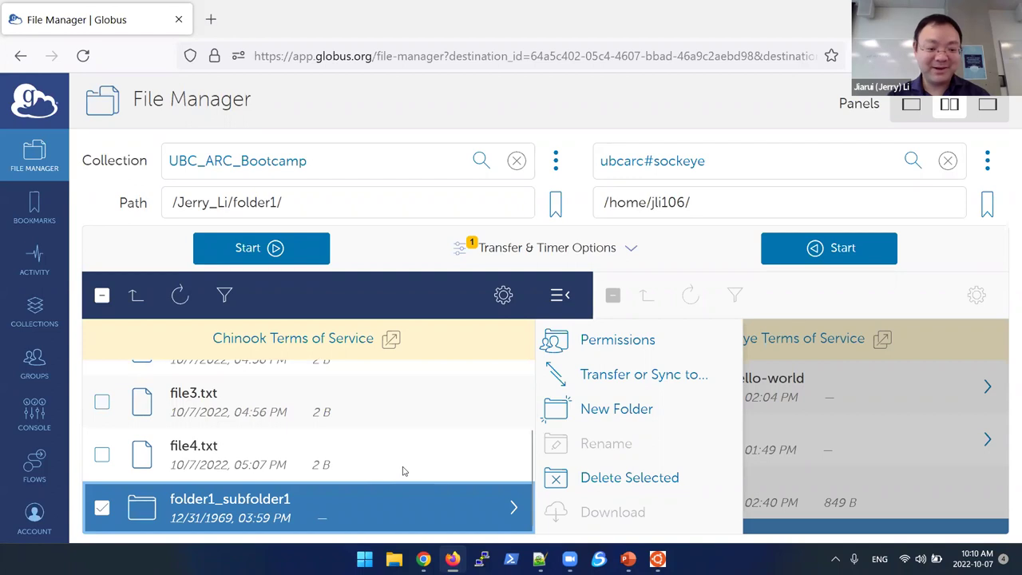
{"action": "key", "text": "alt+Tab"}
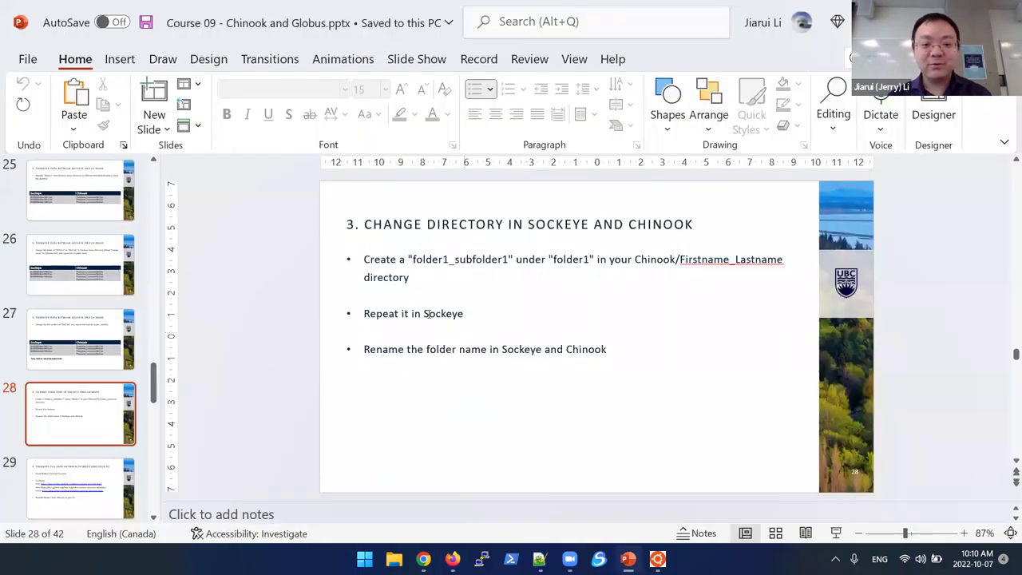
{"action": "left_click_drag", "start_coordinate": [382, 313], "coordinate": [459, 317]}
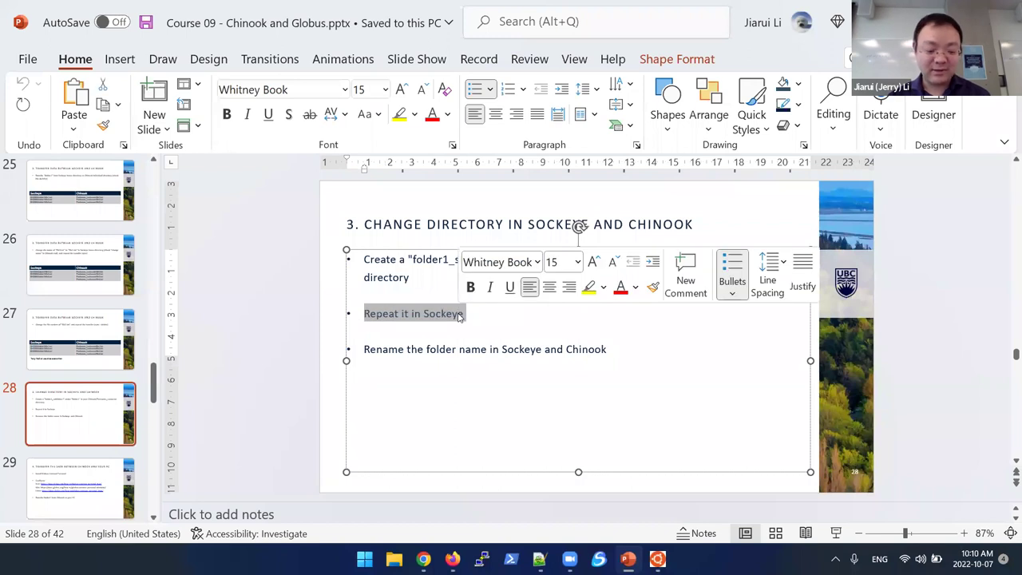
{"action": "key", "text": "alt+Tab"}
{"action": "left_click", "coordinate": [808, 441]}
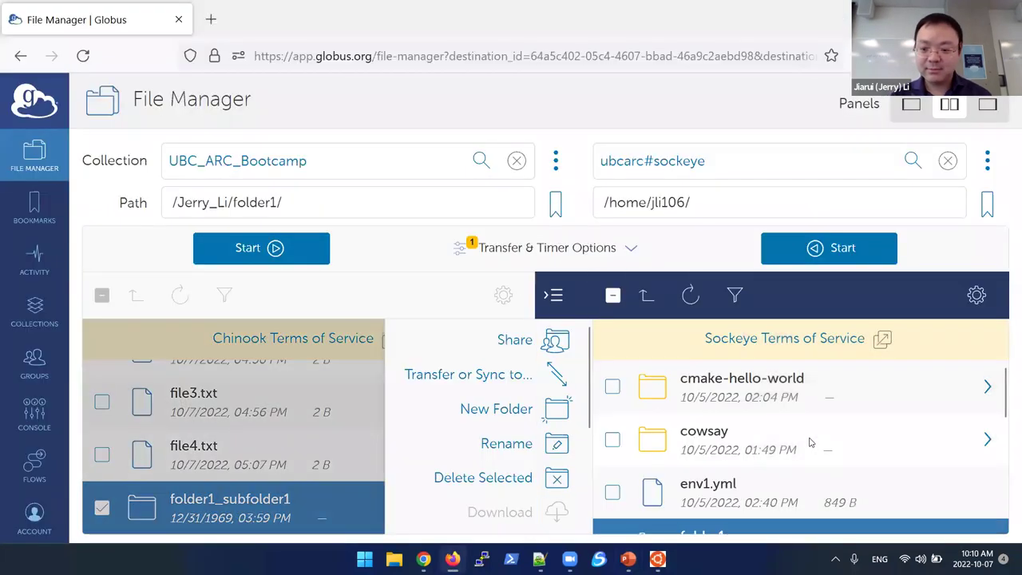
Step: Create and select a folder1_subfolder1 folder inside Sockeye's folder1, then go back to the slides
{"action": "scroll", "coordinate": [753, 468], "scroll_direction": "down", "scroll_amount": 2}
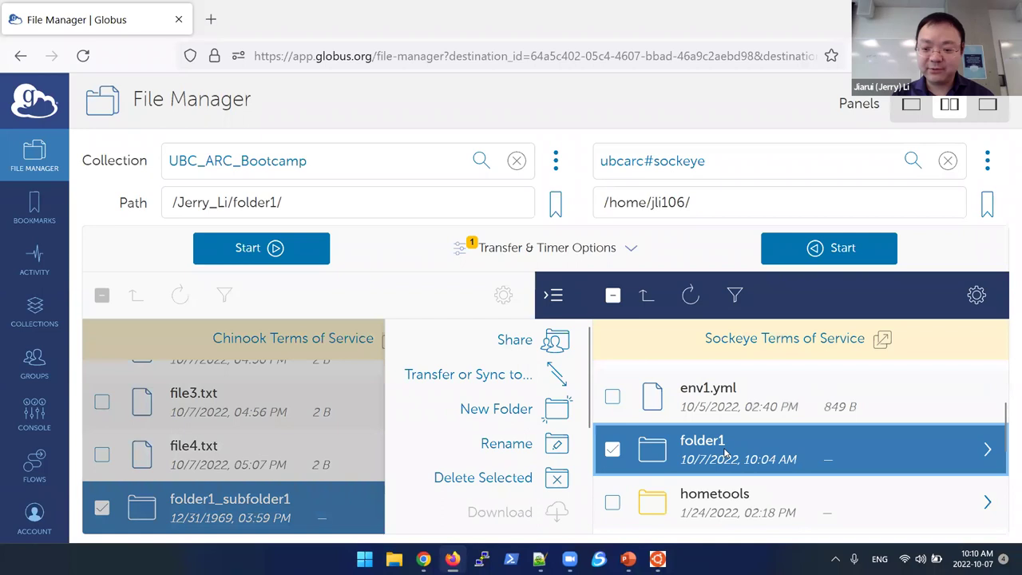
{"action": "double_click", "coordinate": [725, 453]}
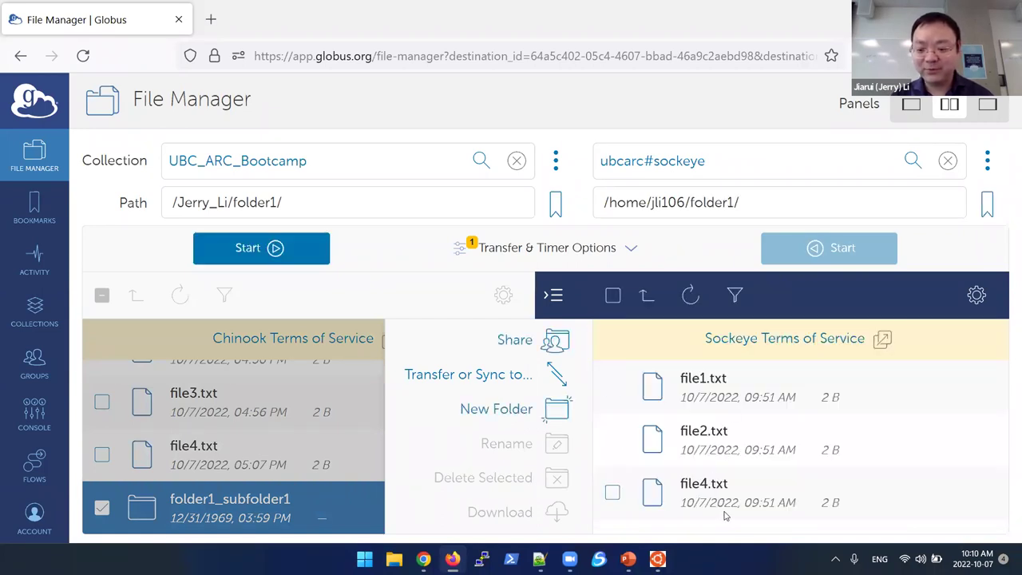
{"action": "left_click", "coordinate": [497, 409]}
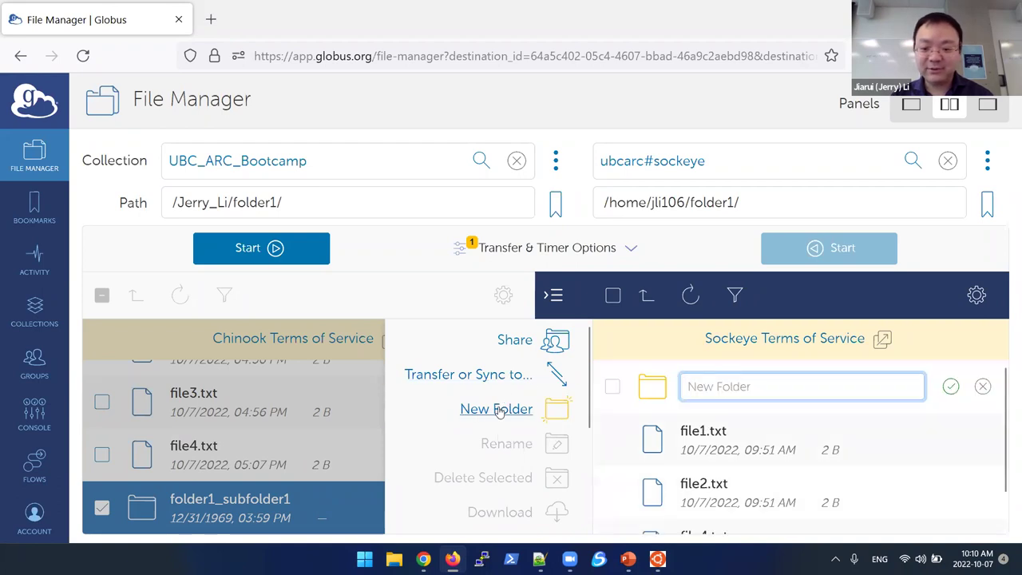
{"action": "type", "text": "folder"}
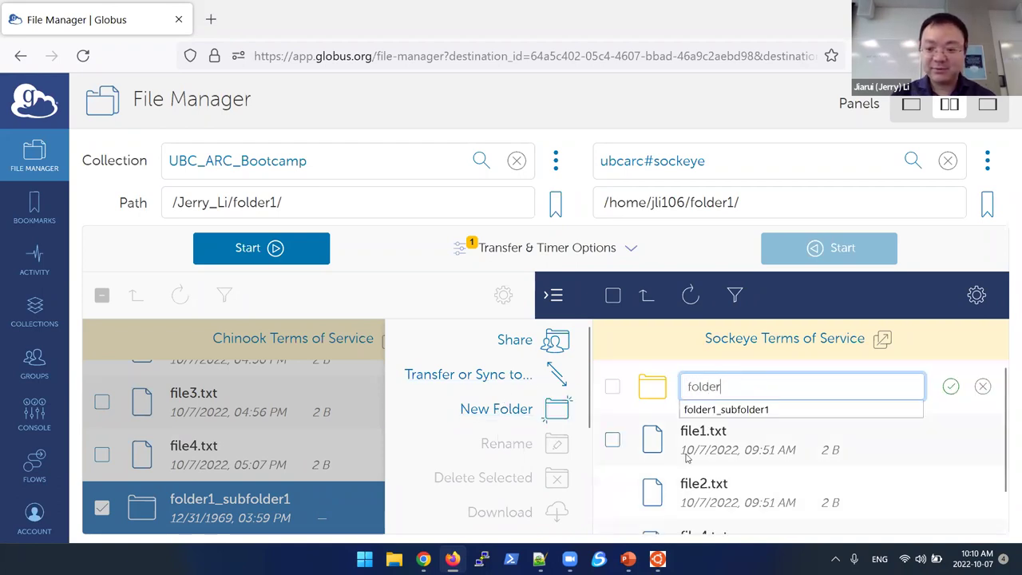
{"action": "type", "text": "1_subfol"}
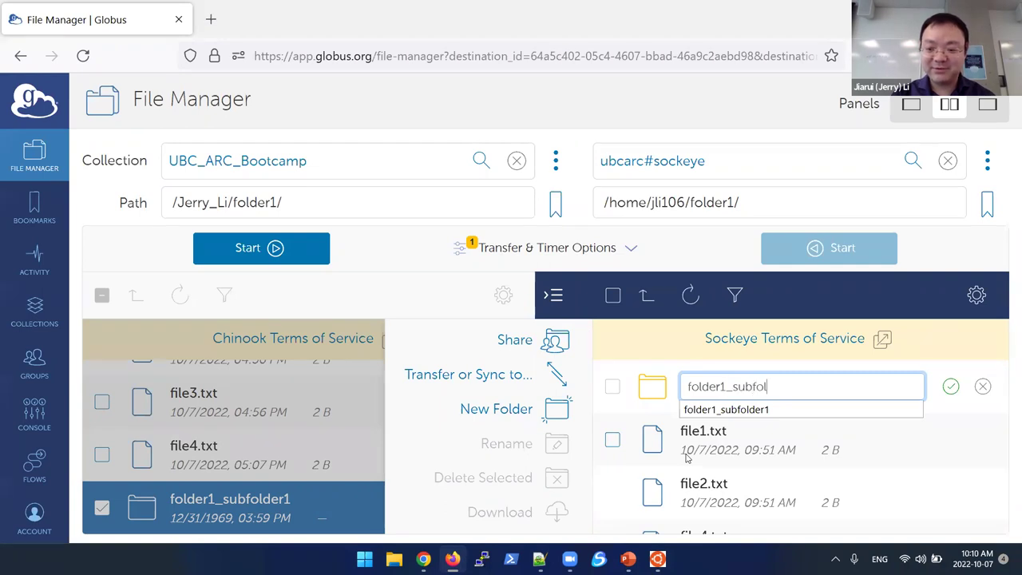
{"action": "type", "text": "der1"}
{"action": "key", "text": "Return"}
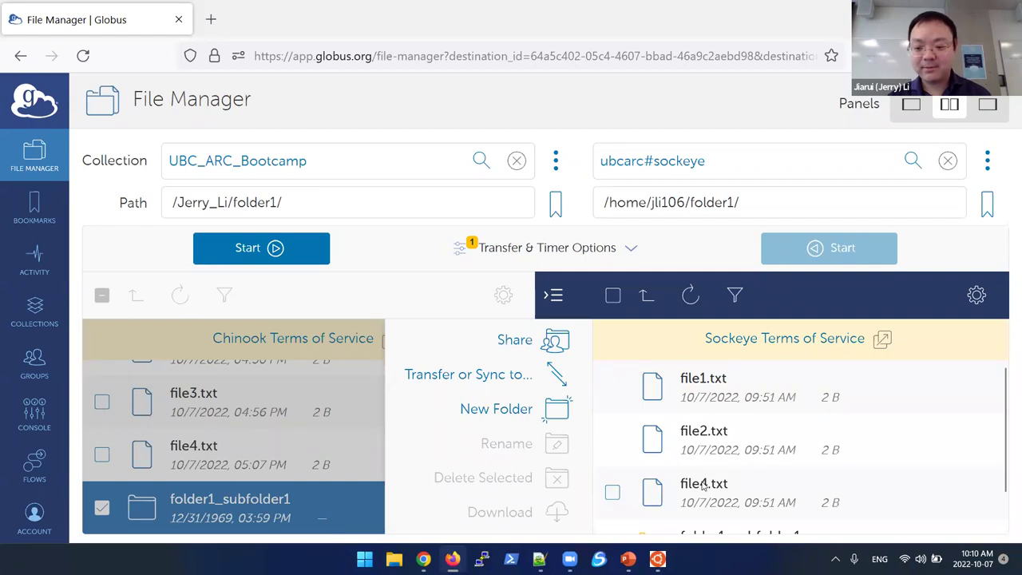
{"action": "scroll", "coordinate": [702, 485], "scroll_direction": "down", "scroll_amount": 1}
{"action": "left_click", "coordinate": [731, 511]}
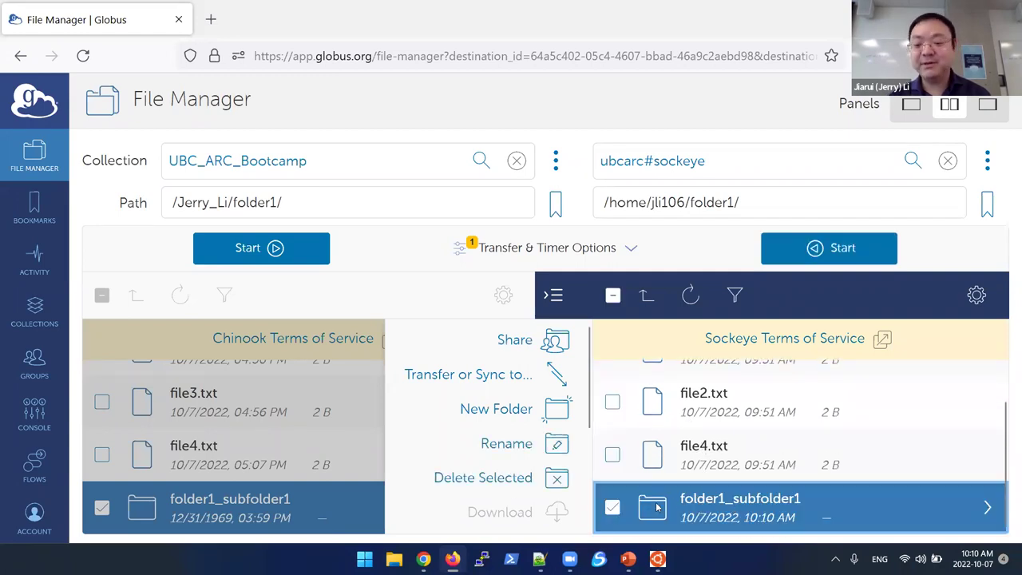
{"action": "key", "text": "alt+Tab"}
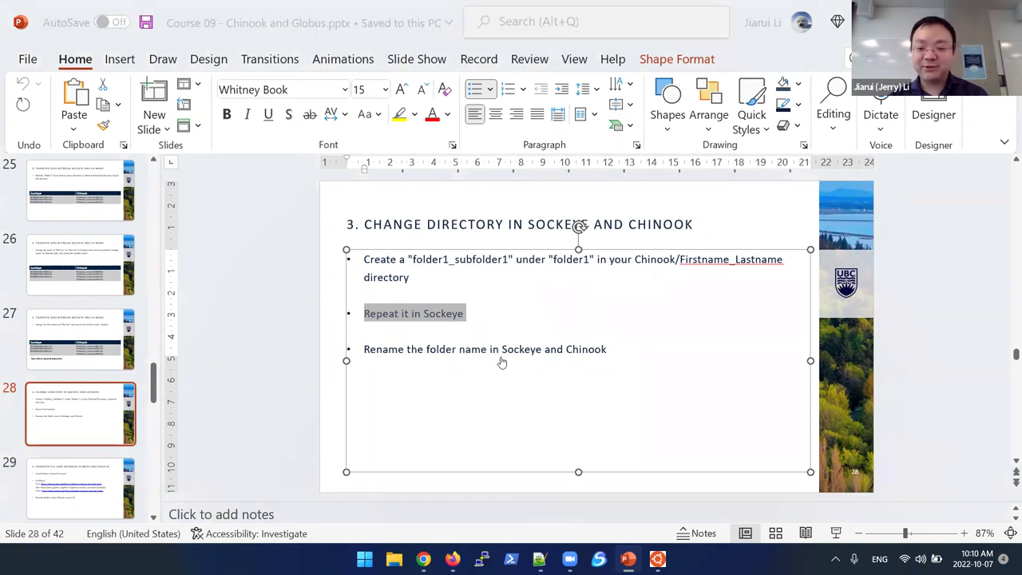
{"action": "key", "text": "alt+Tab"}
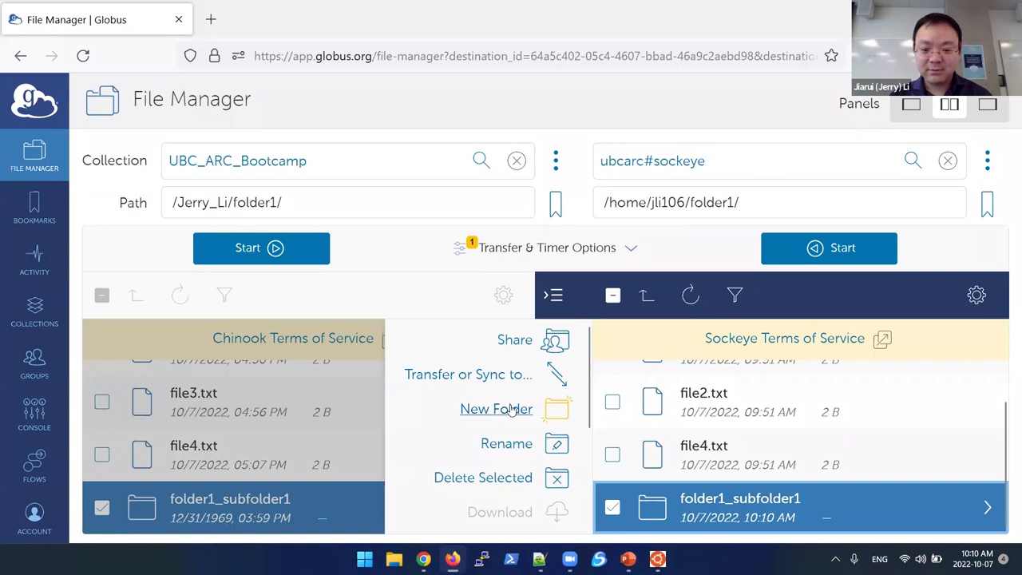
{"action": "left_click", "coordinate": [503, 450]}
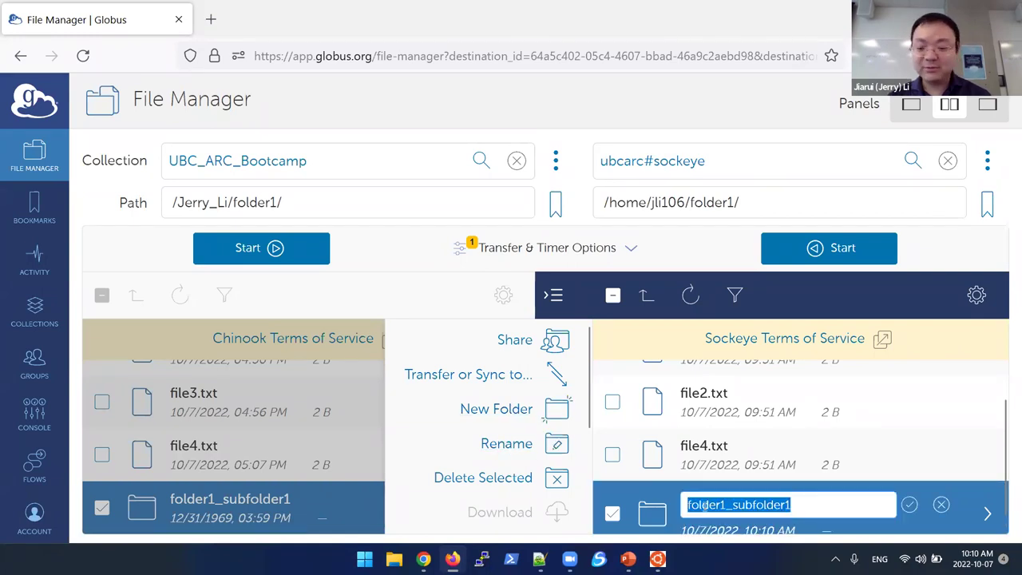
{"action": "key", "text": "Escape"}
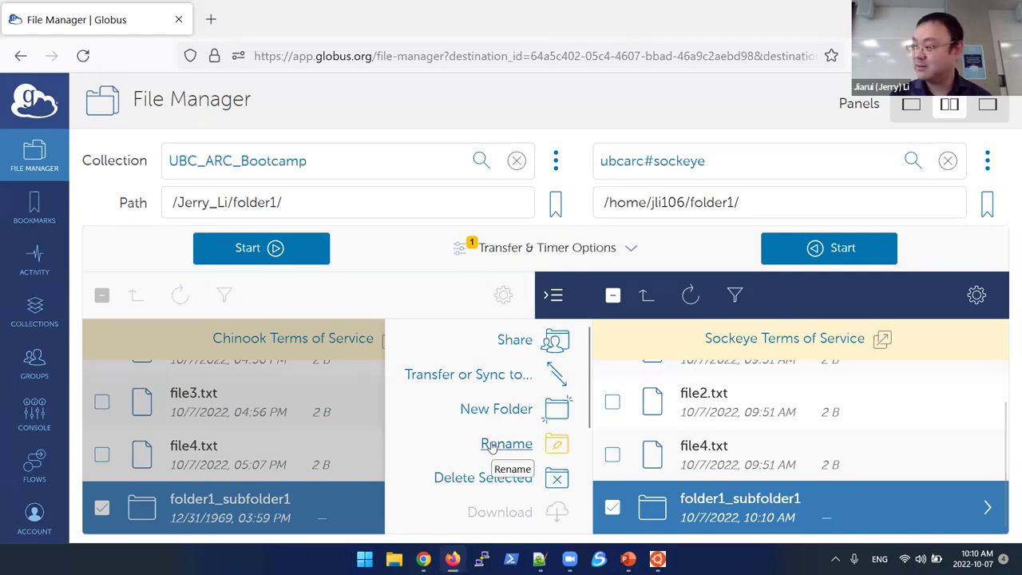
{"action": "left_click", "coordinate": [323, 450]}
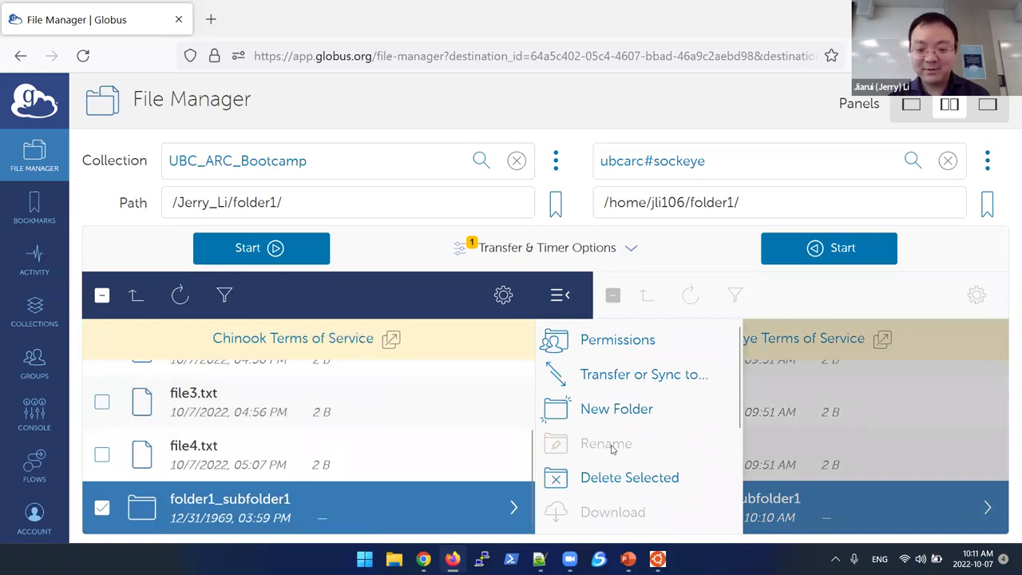
{"action": "left_click", "coordinate": [102, 509]}
{"action": "left_click", "coordinate": [101, 508]}
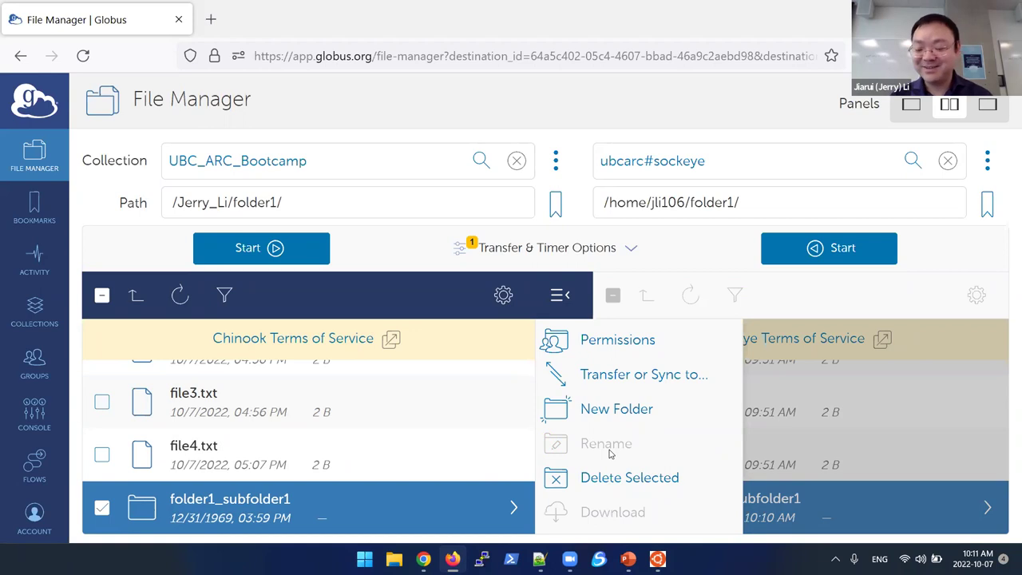
{"action": "key", "text": "alt+Tab"}
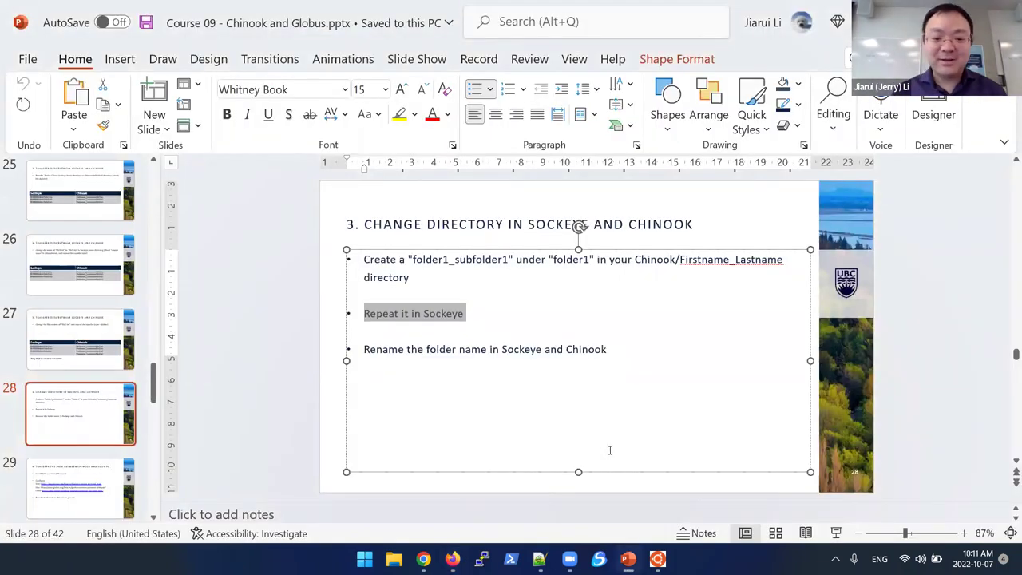
Step: Advance the deck to slide 29 on transferring data between Chinook and your PC, then return to Globus
{"action": "left_click", "coordinate": [563, 491]}
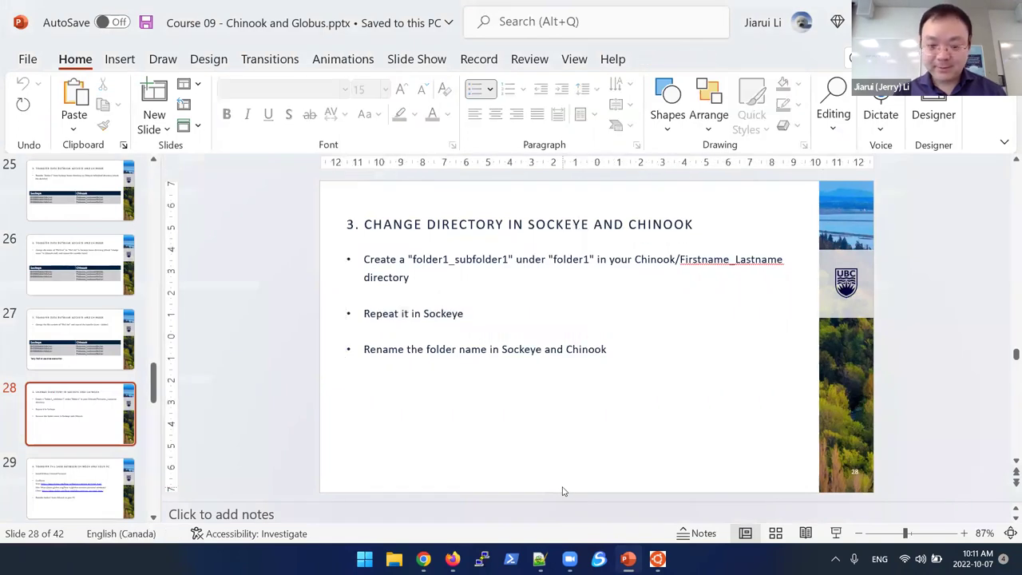
{"action": "scroll", "coordinate": [562, 491], "scroll_direction": "down", "scroll_amount": 1}
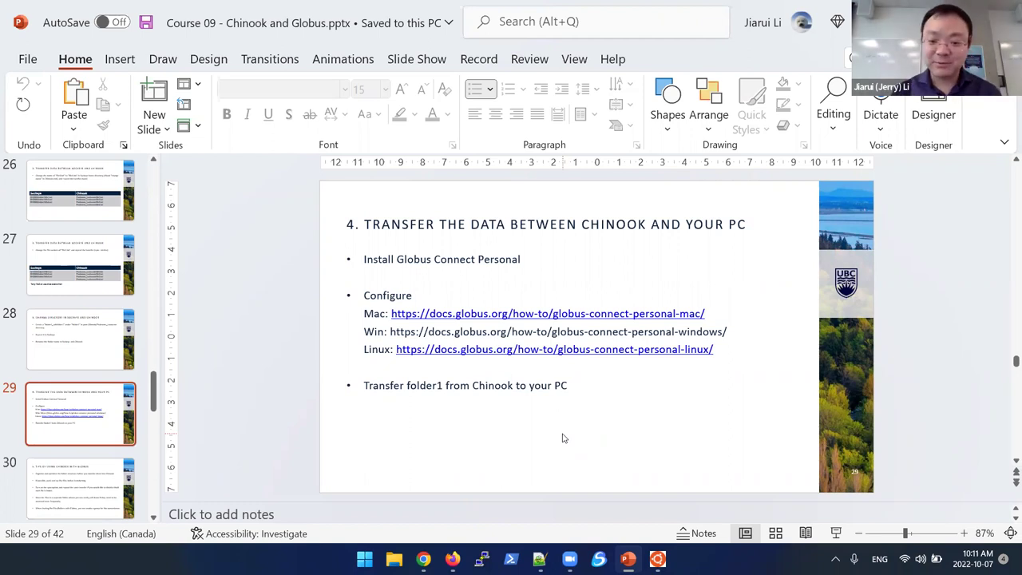
{"action": "scroll", "coordinate": [563, 438], "scroll_direction": "down", "scroll_amount": 1}
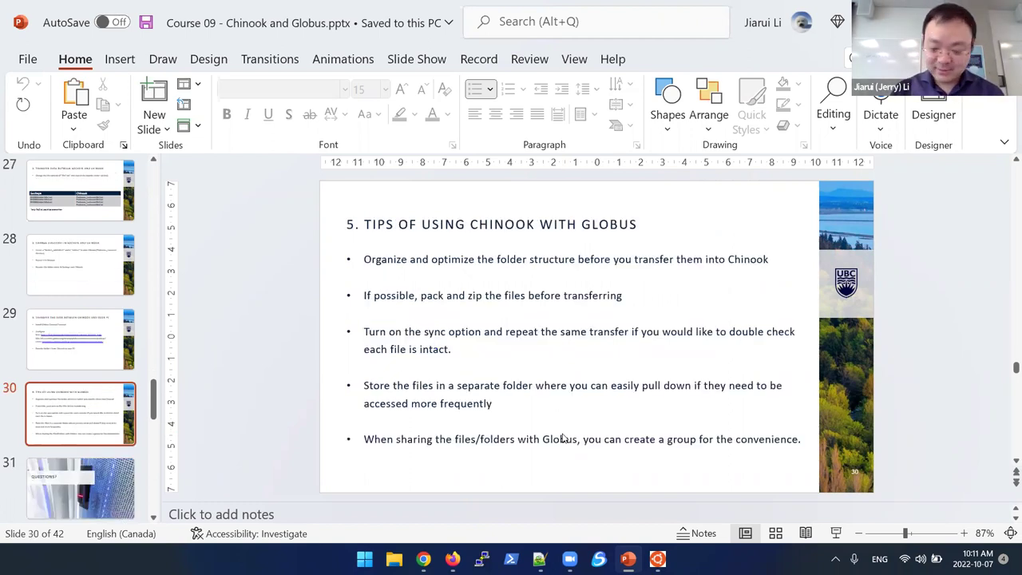
{"action": "scroll", "coordinate": [562, 438], "scroll_direction": "up", "scroll_amount": 1}
{"action": "key", "text": "alt+Tab"}
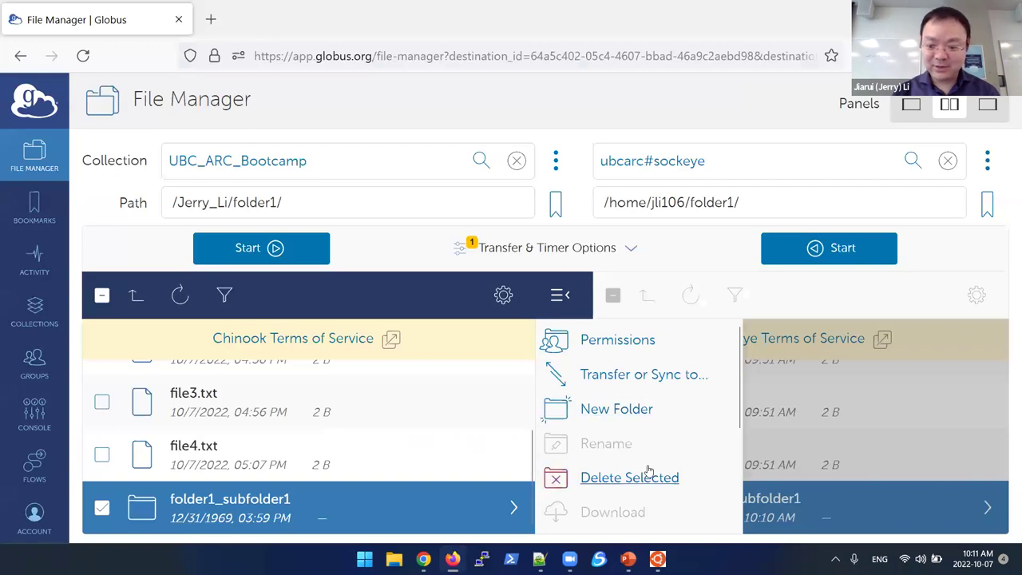
{"action": "left_click", "coordinate": [364, 559]}
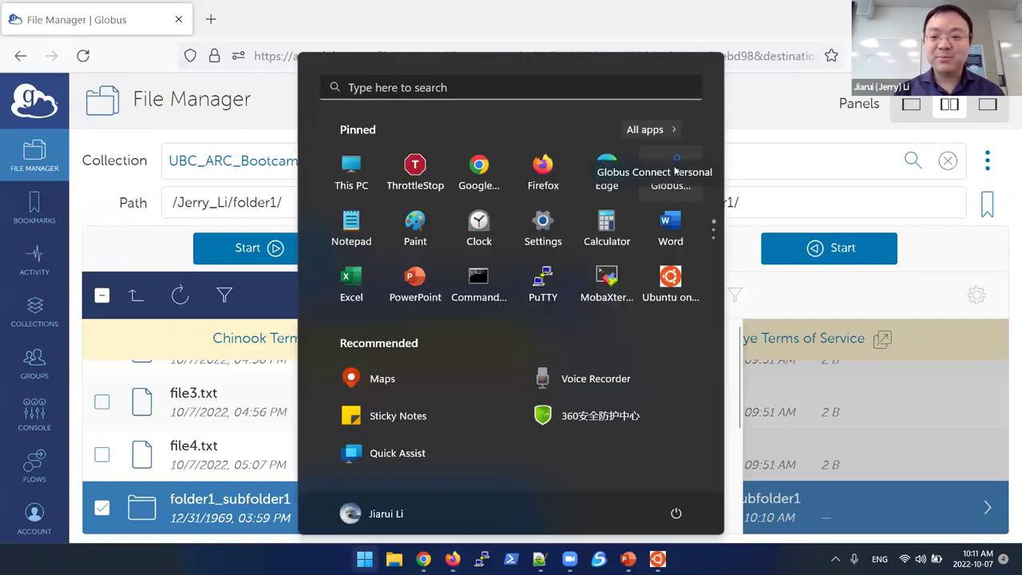
{"action": "left_click", "coordinate": [655, 182]}
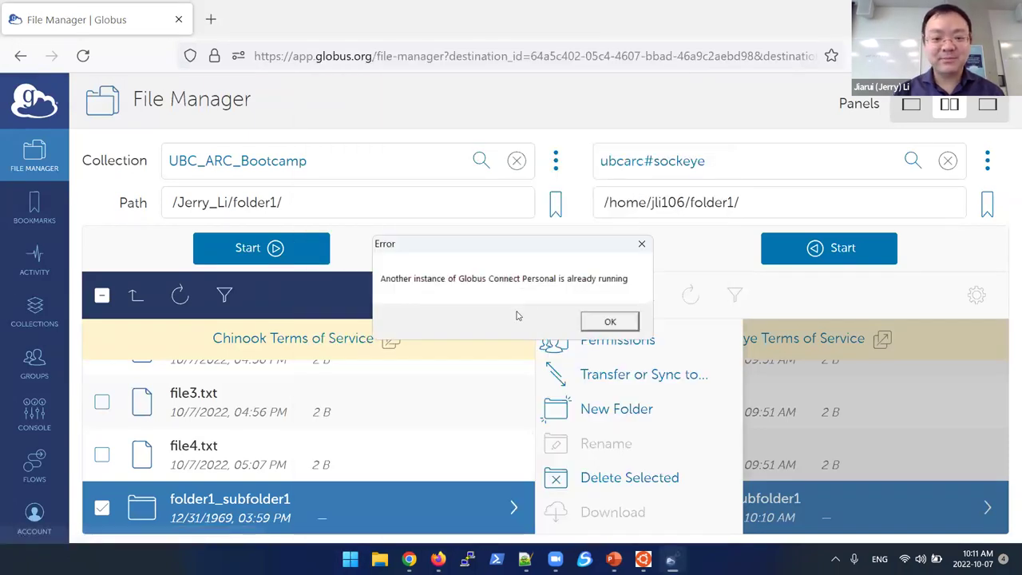
{"action": "left_click", "coordinate": [610, 321]}
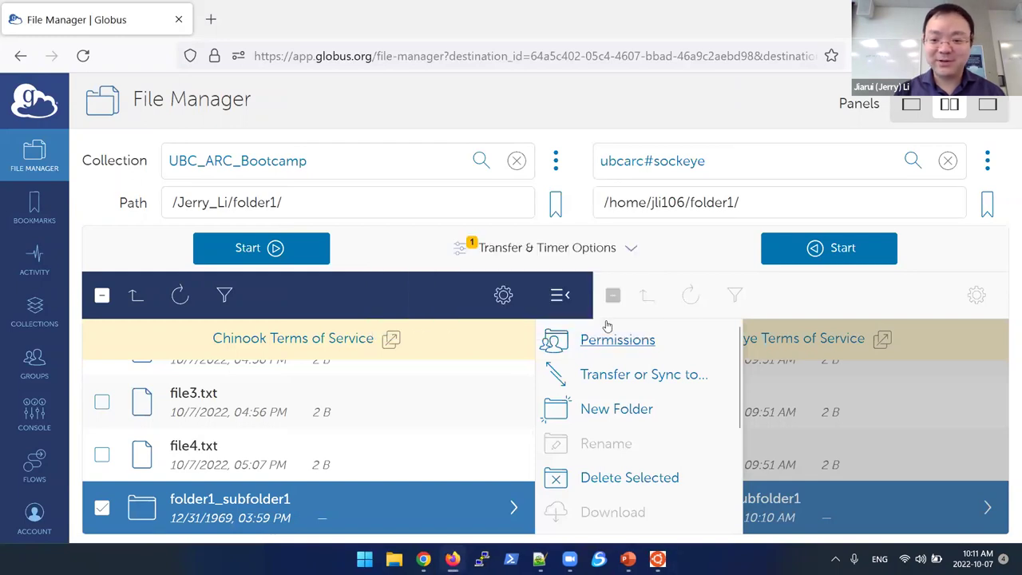
{"action": "left_click", "coordinate": [836, 559]}
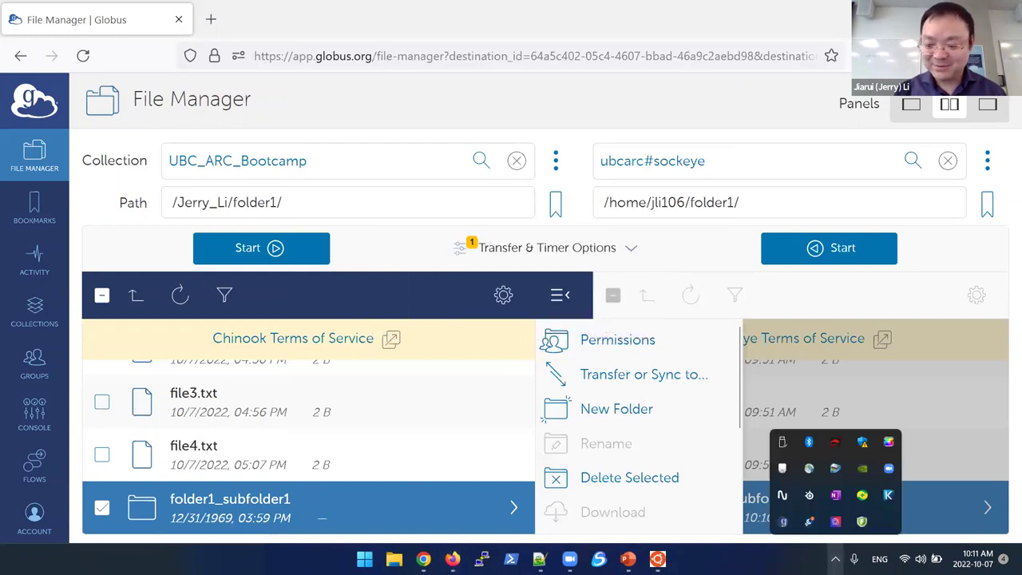
{"action": "left_click", "coordinate": [789, 556]}
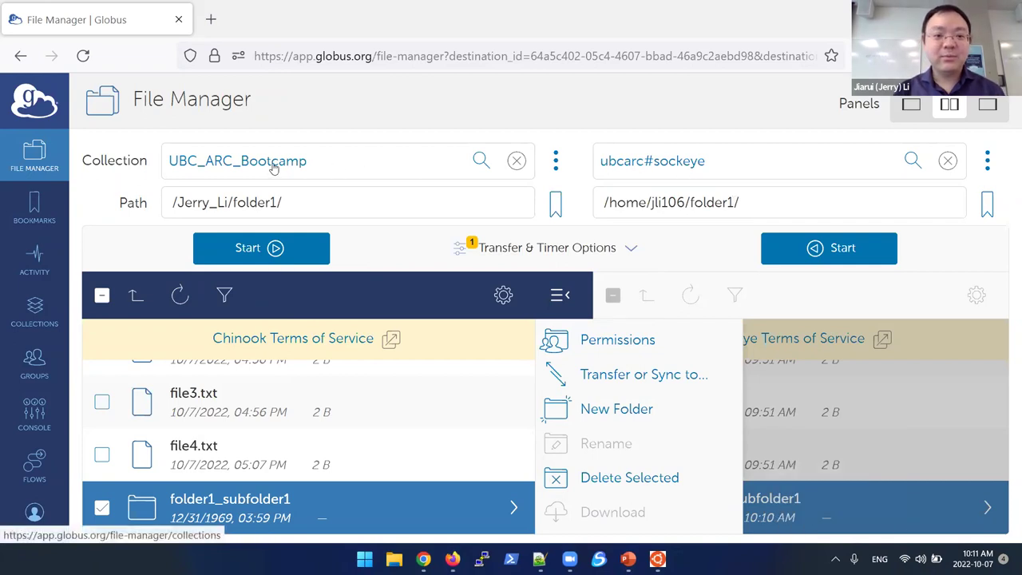
Step: Search the right panel's collection field for the personal MSI laptop endpoint
{"action": "left_click", "coordinate": [679, 169]}
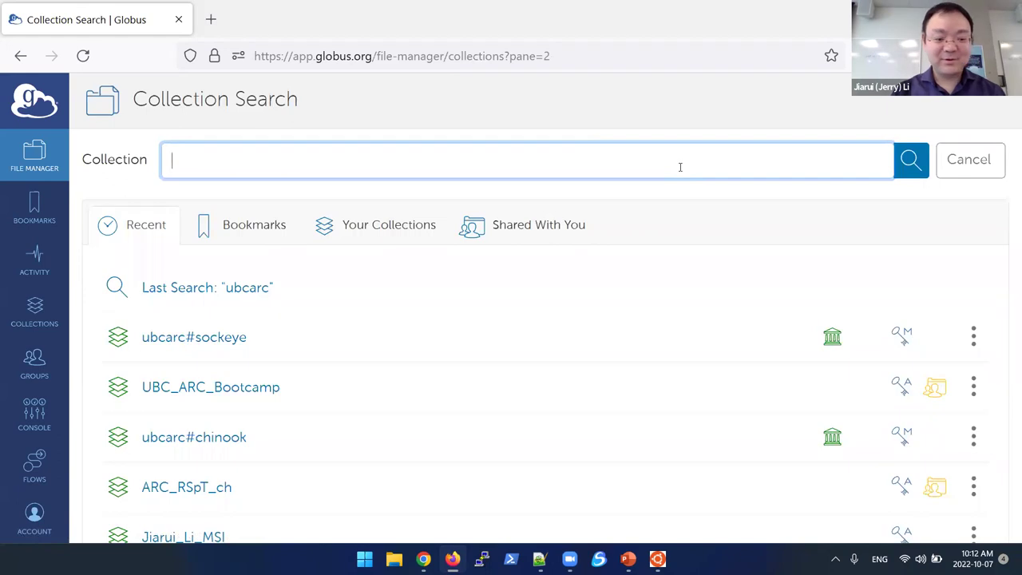
{"action": "type", "text": "Jiarui_Li"}
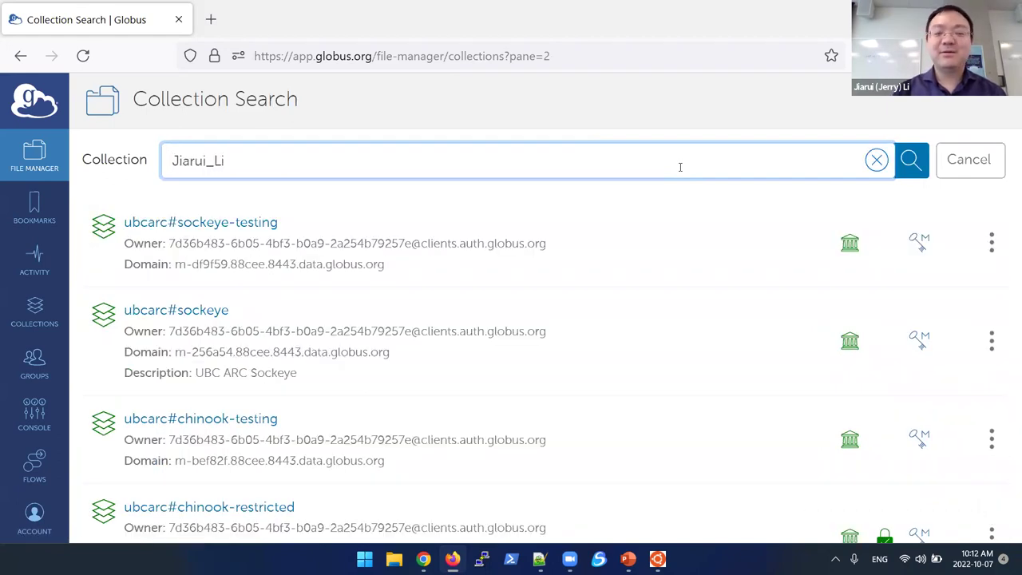
{"action": "type", "text": "_"}
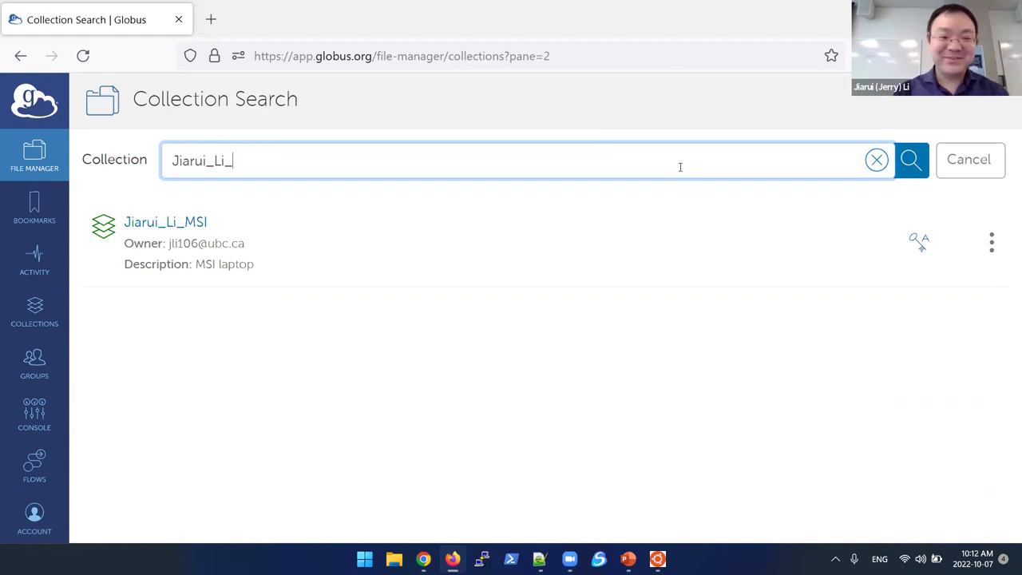
{"action": "type", "text": "MSI"}
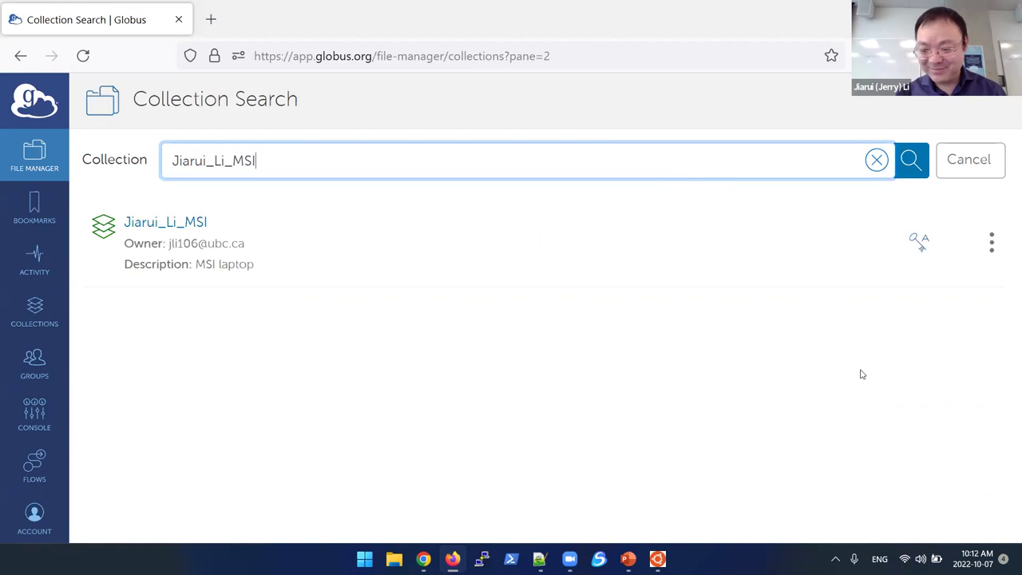
Step: Check the endpoint name in Globus Connect Personal's Options, then cancel without saving
{"action": "left_click", "coordinate": [835, 559]}
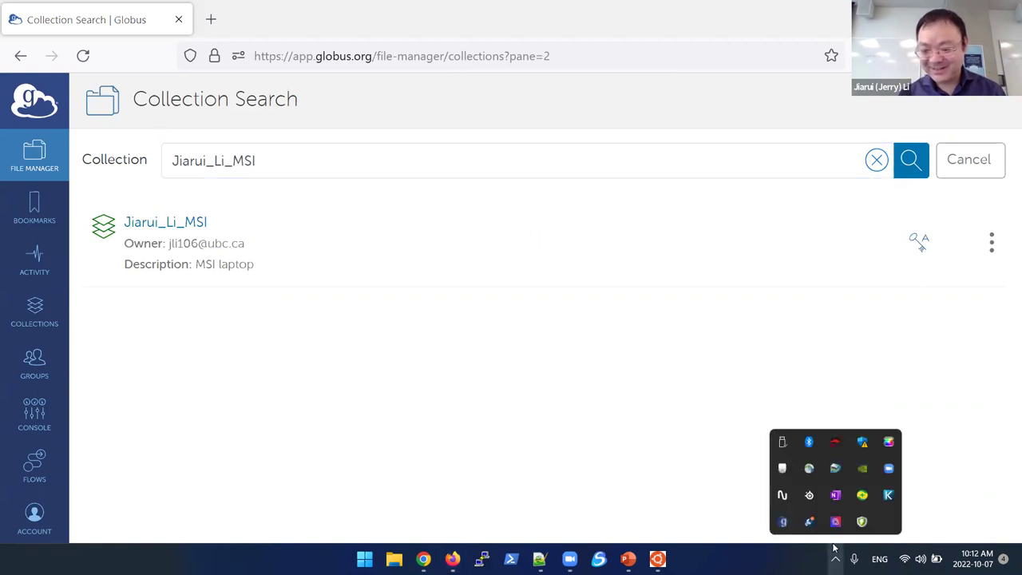
{"action": "right_click", "coordinate": [783, 520]}
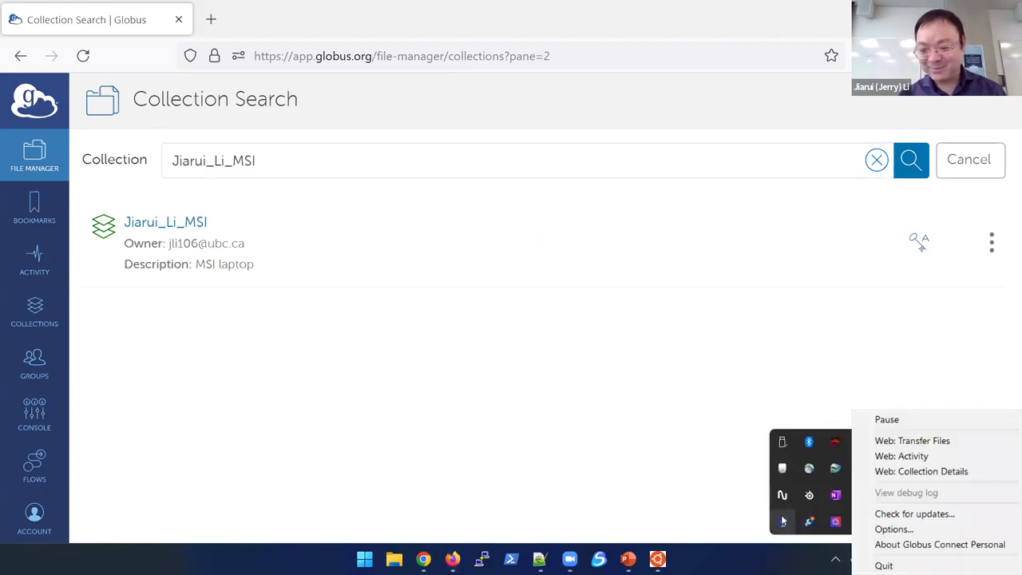
{"action": "left_click", "coordinate": [893, 529]}
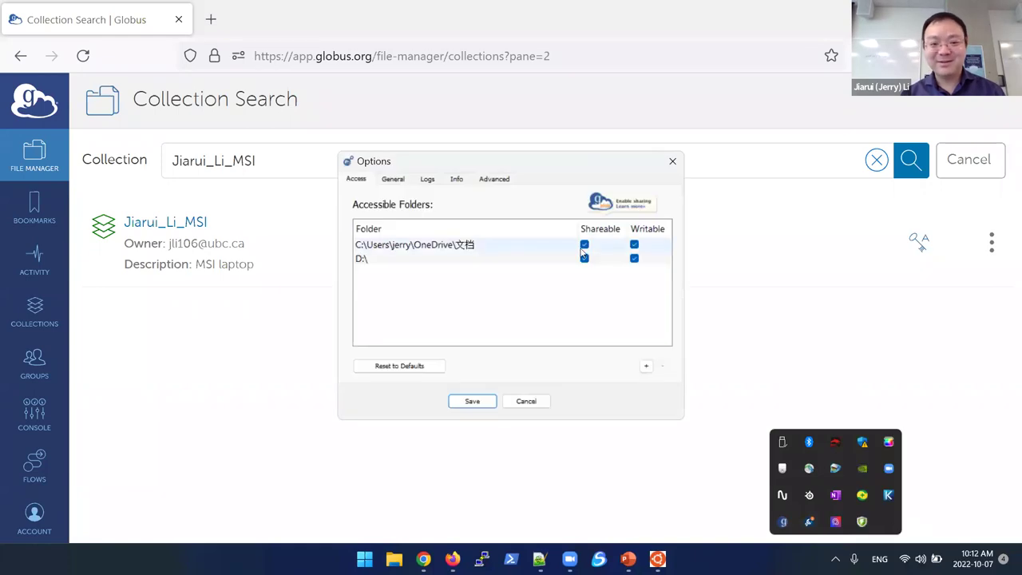
{"action": "left_click", "coordinate": [457, 180]}
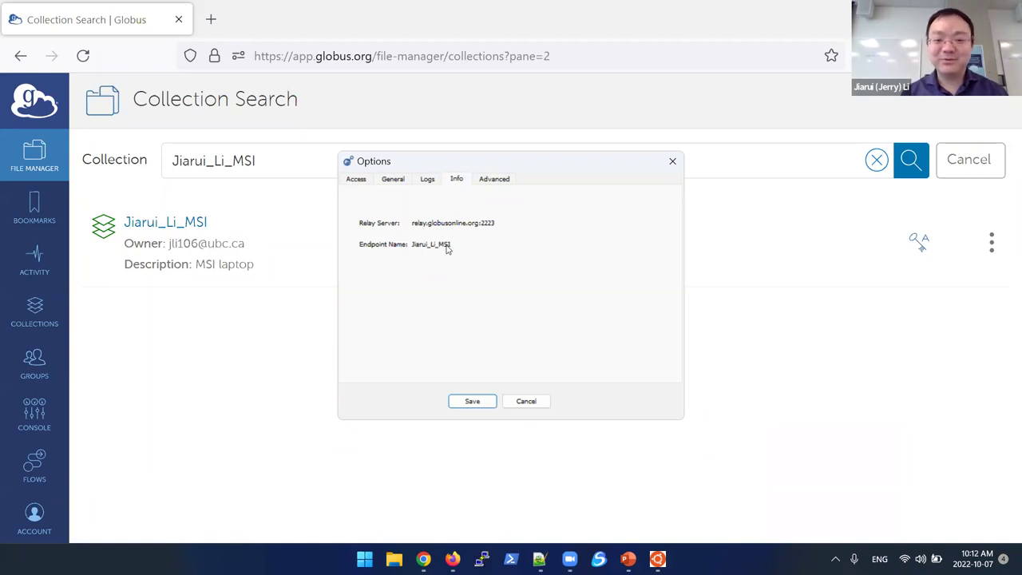
{"action": "left_click", "coordinate": [525, 402]}
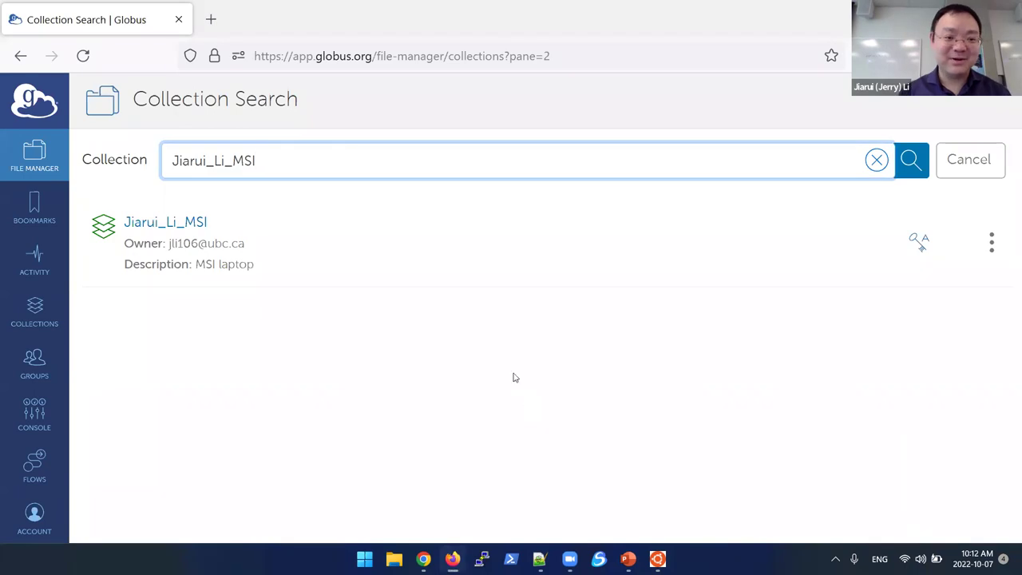
Step: Load the personal MSI laptop collection in the right panel and browse its home folder, including cache and Camtasia
{"action": "left_click", "coordinate": [159, 227]}
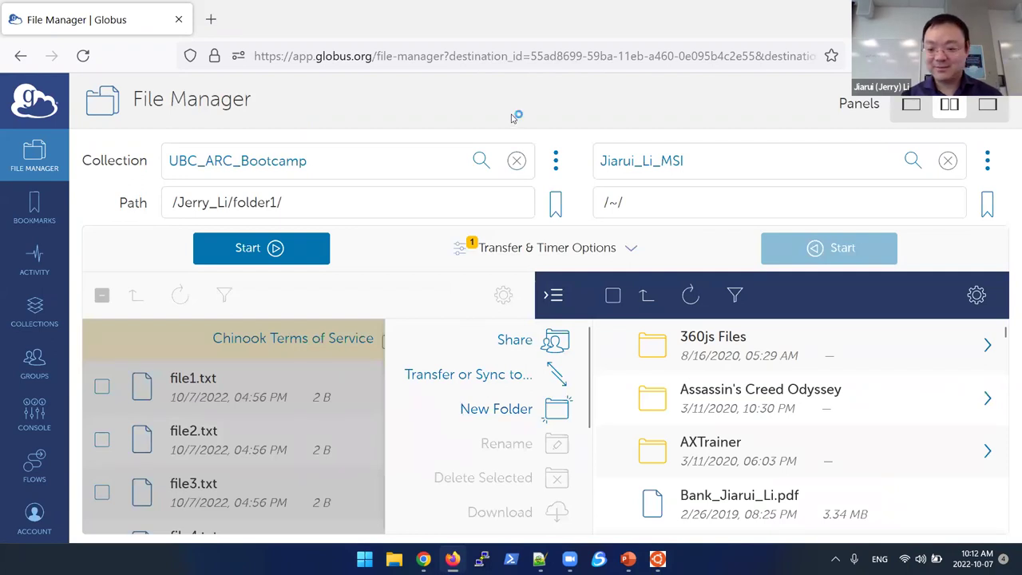
{"action": "scroll", "coordinate": [728, 421], "scroll_direction": "down", "scroll_amount": 5}
{"action": "scroll", "coordinate": [728, 421], "scroll_direction": "up", "scroll_amount": 2}
{"action": "scroll", "coordinate": [728, 421], "scroll_direction": "down", "scroll_amount": 1}
{"action": "scroll", "coordinate": [729, 421], "scroll_direction": "down", "scroll_amount": 5}
{"action": "scroll", "coordinate": [728, 421], "scroll_direction": "up", "scroll_amount": 2}
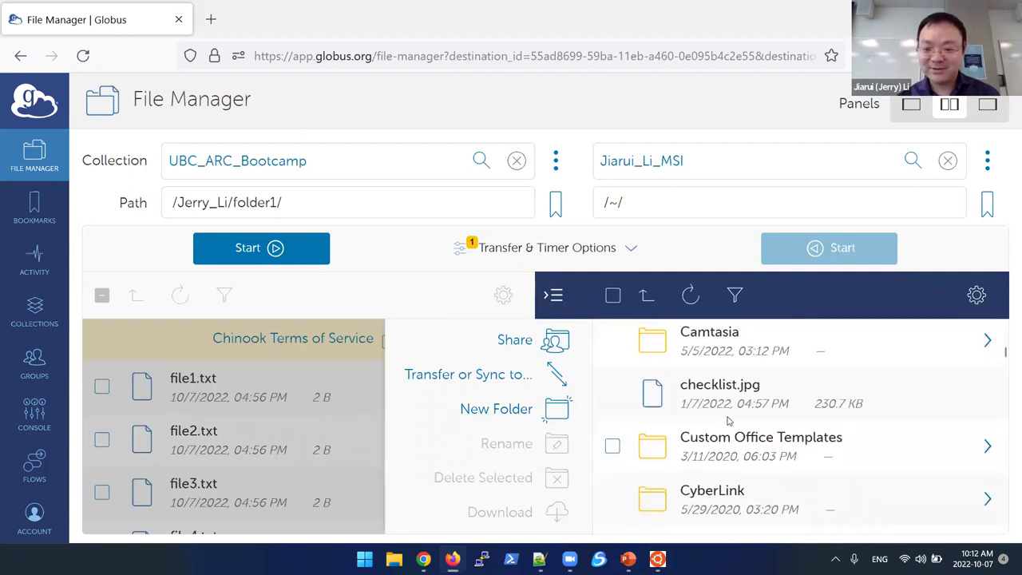
{"action": "scroll", "coordinate": [728, 421], "scroll_direction": "down", "scroll_amount": 1}
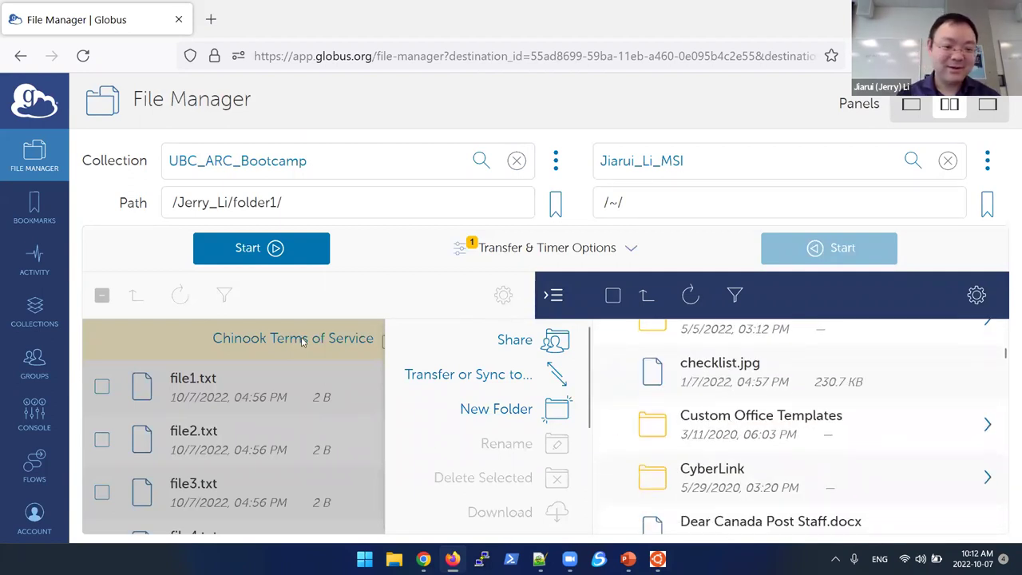
{"action": "left_click", "coordinate": [294, 312]}
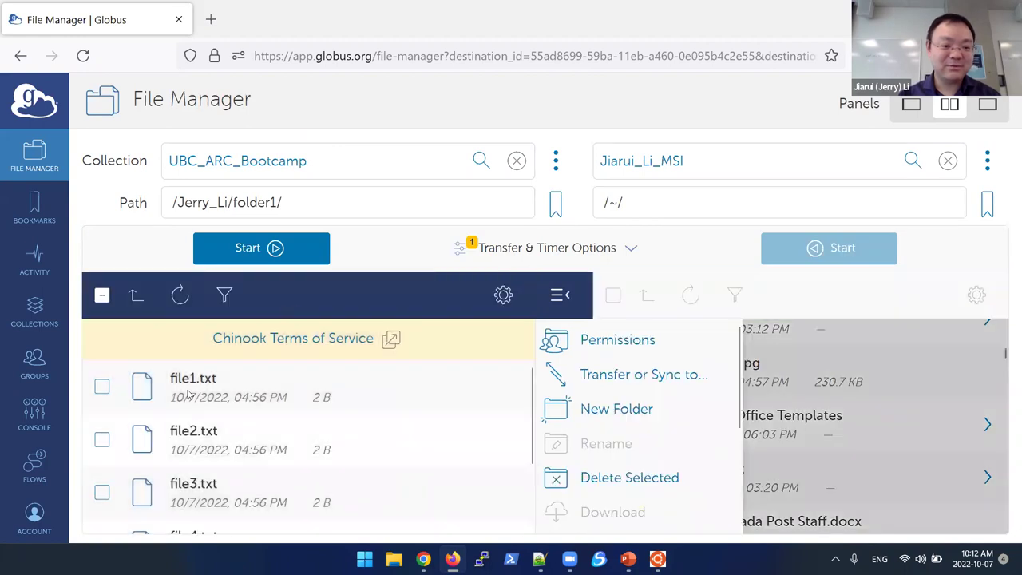
Step: Go up to the parent folder, tick folder1, and start its transfer to the laptop
{"action": "left_click", "coordinate": [134, 297]}
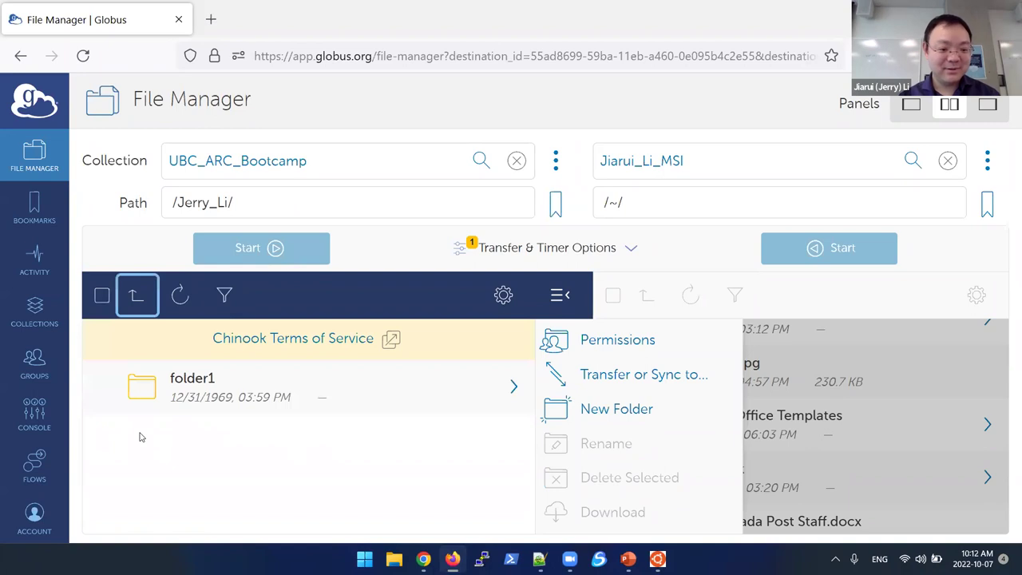
{"action": "left_click", "coordinate": [101, 386]}
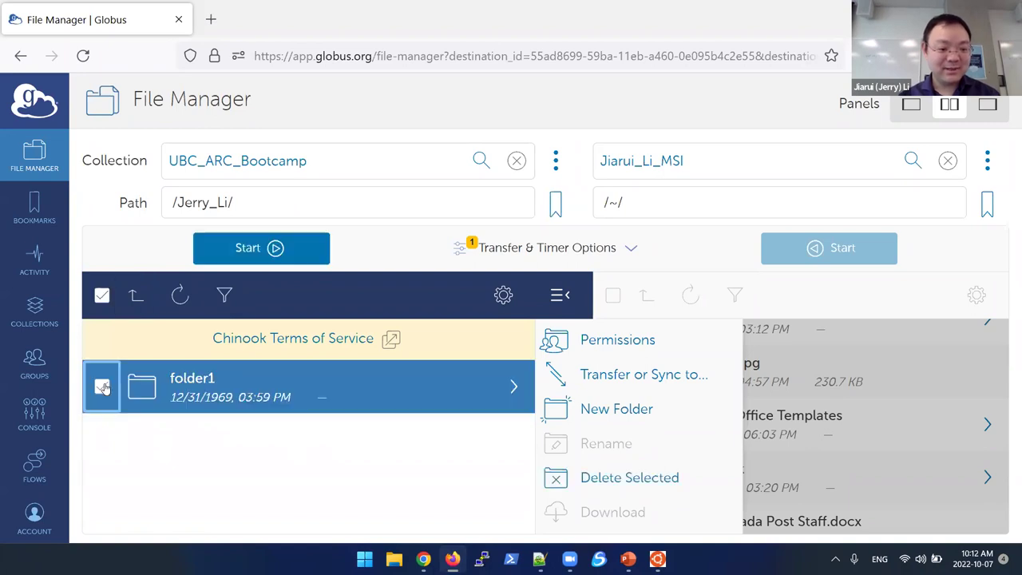
{"action": "left_click", "coordinate": [281, 249]}
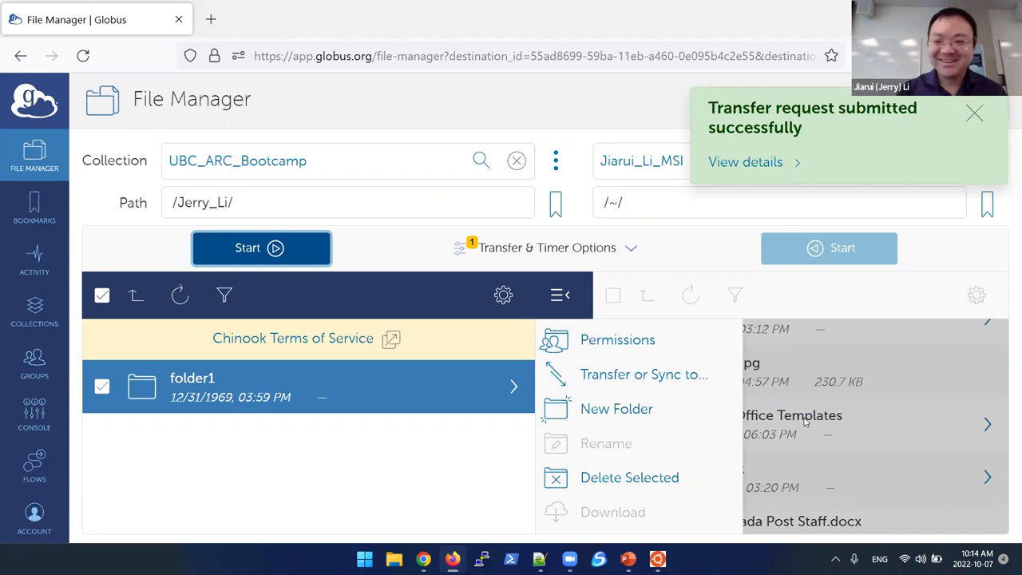
{"action": "left_click", "coordinate": [537, 132]}
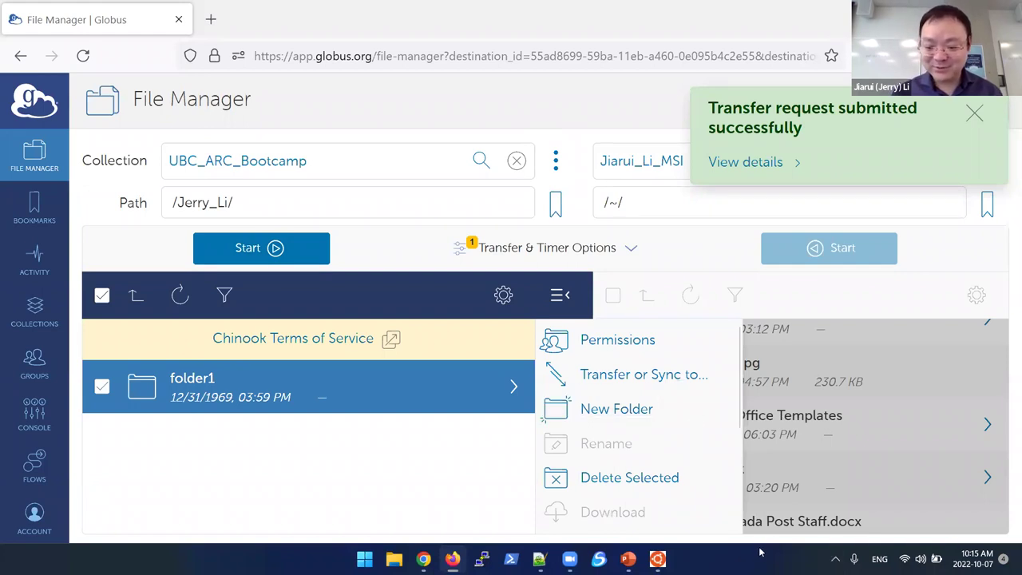
Step: Relaunch Globus Connect Personal from the pinned apps list
{"action": "left_click", "coordinate": [835, 558]}
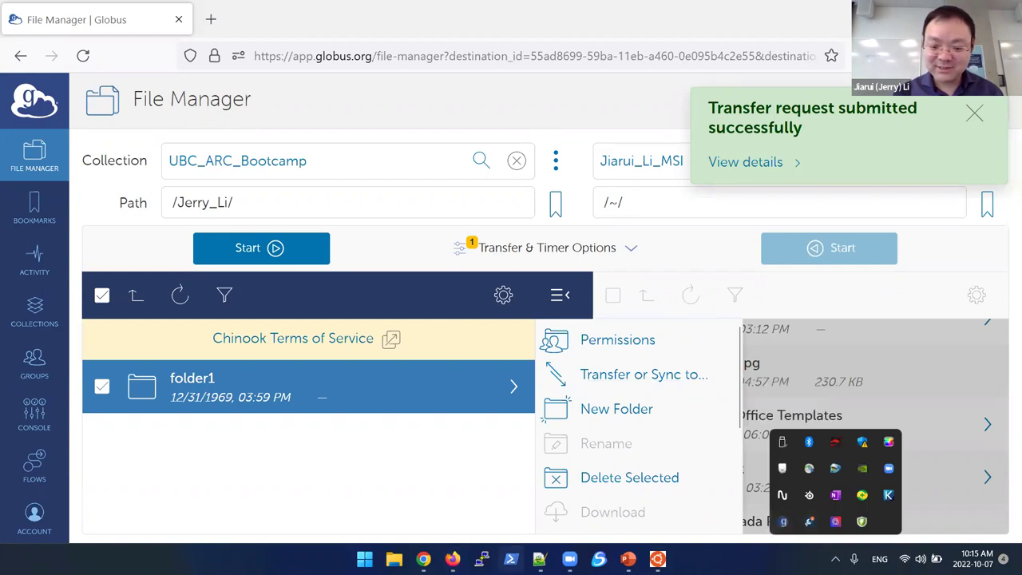
{"action": "left_click", "coordinate": [364, 559]}
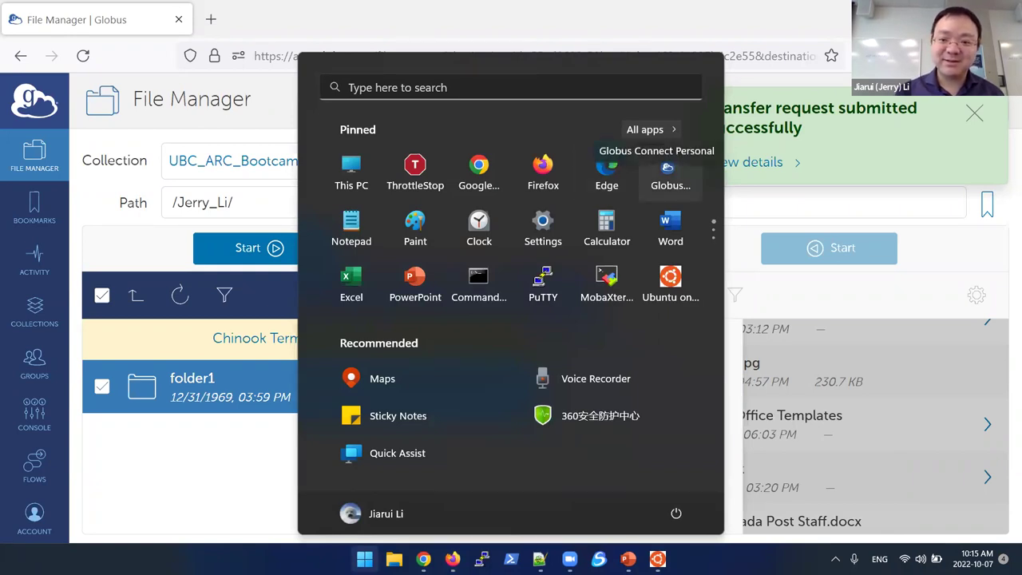
{"action": "left_click", "coordinate": [669, 172]}
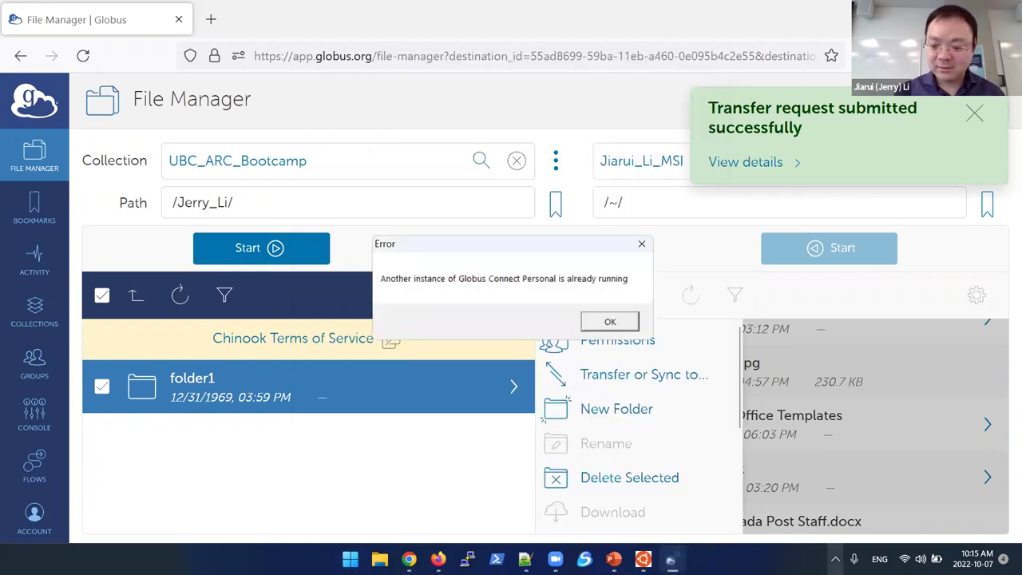
Step: Open Globus Connect Personal's Options showing relay server relay.globusonline.org:2223 and the laptop's endpoint name
{"action": "left_click", "coordinate": [835, 559]}
{"action": "mouse_move", "coordinate": [784, 520]}
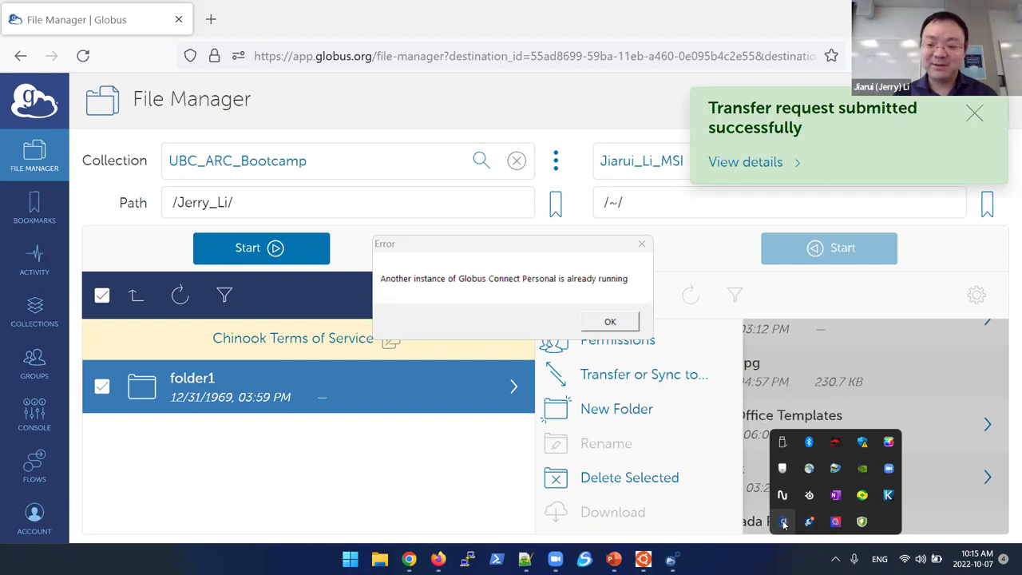
{"action": "right_click", "coordinate": [783, 523]}
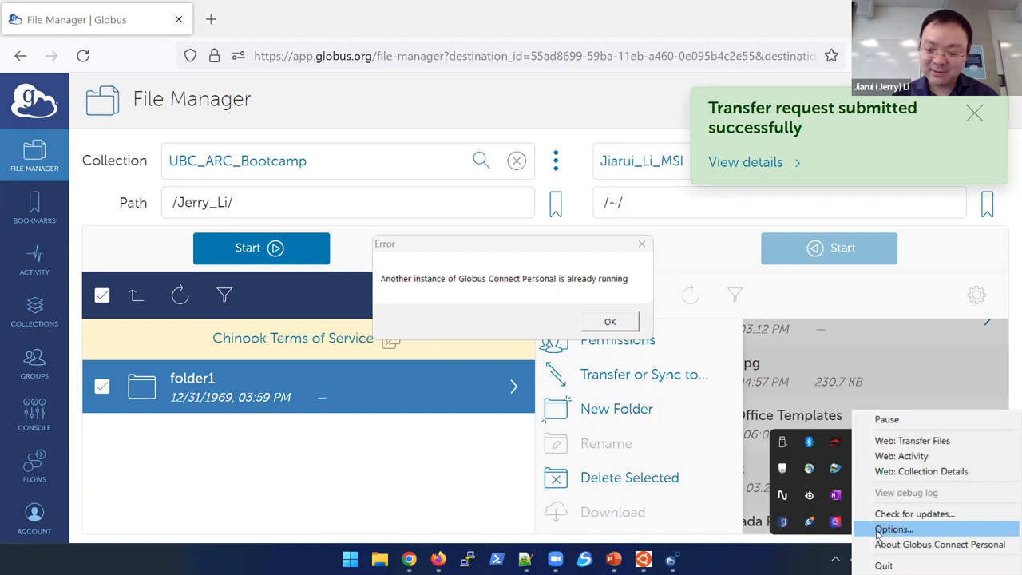
{"action": "left_click", "coordinate": [878, 532]}
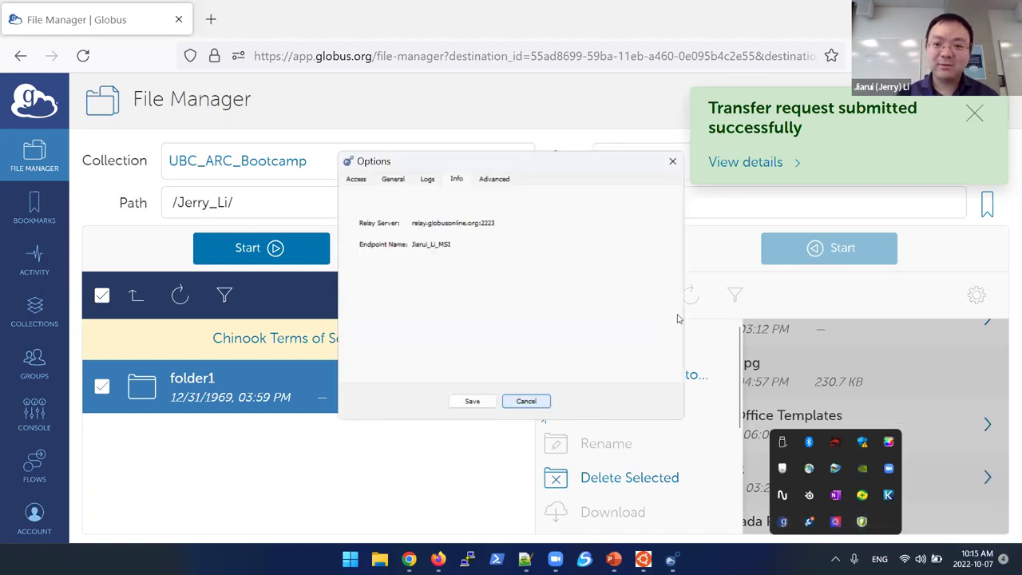
Step: Review the accessible folders list and select the endpoint name on the Info tab
{"action": "left_click", "coordinate": [356, 184]}
{"action": "left_click", "coordinate": [456, 180]}
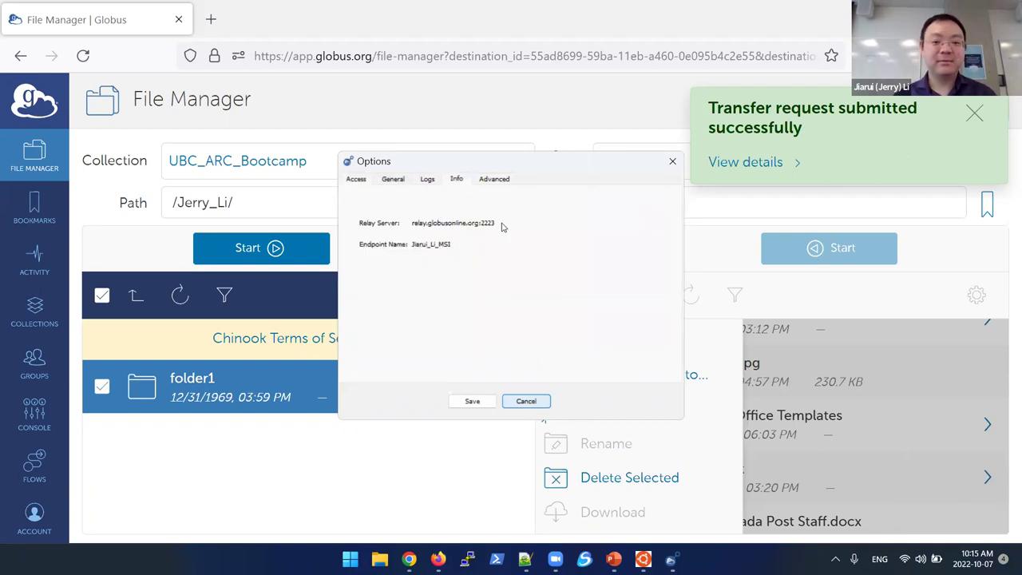
{"action": "left_click_drag", "start_coordinate": [412, 245], "coordinate": [459, 250]}
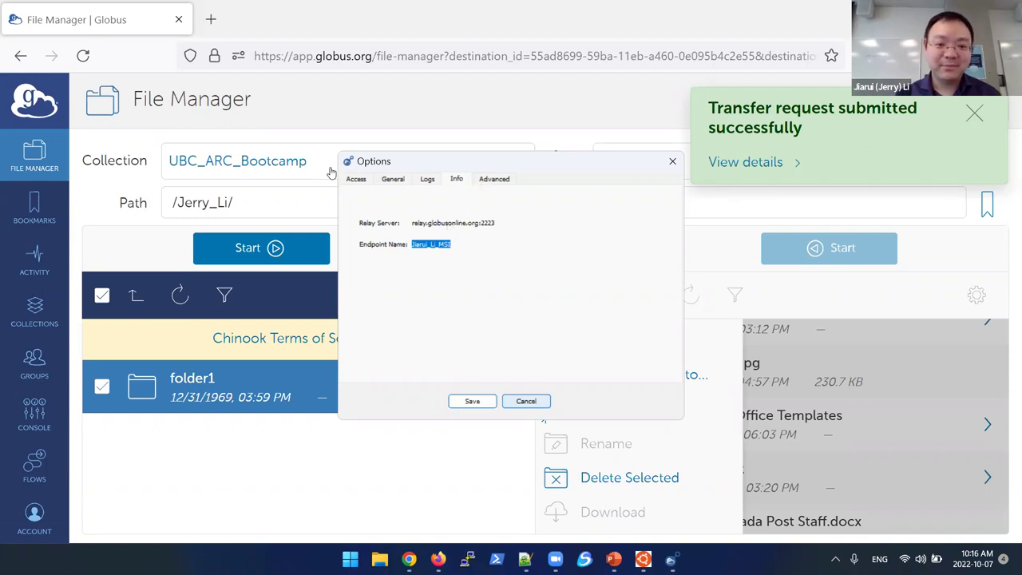
{"action": "left_click", "coordinate": [357, 180]}
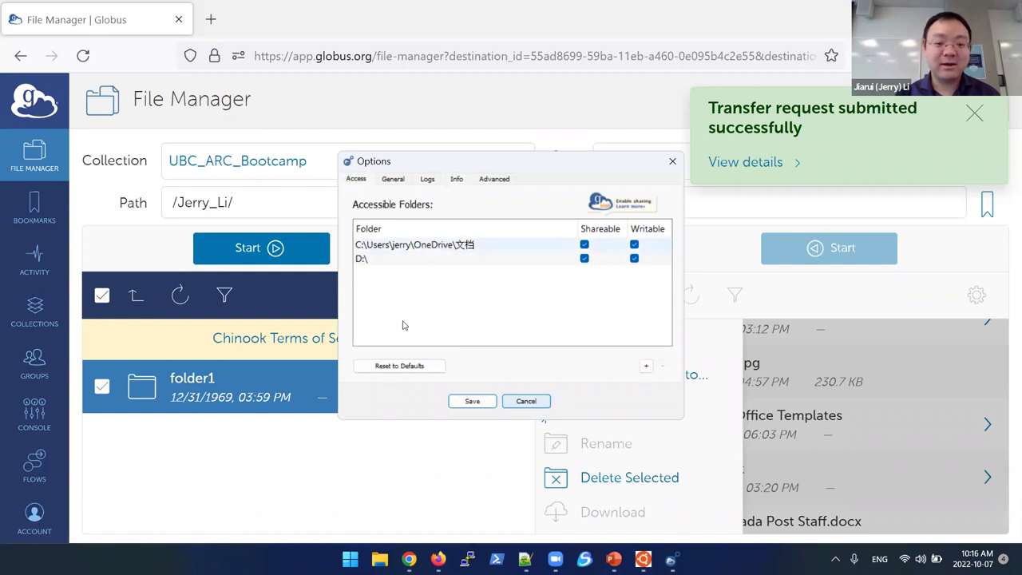
Step: Try adding an accessible folder, cancel each time, then close Options and dismiss the already-running error
{"action": "left_click", "coordinate": [647, 367]}
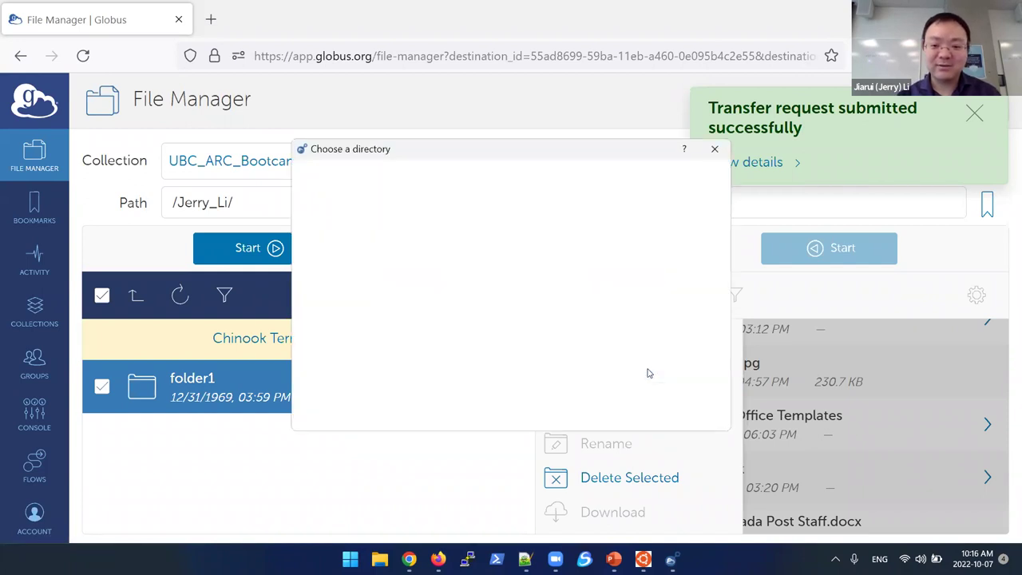
{"action": "left_click", "coordinate": [336, 200]}
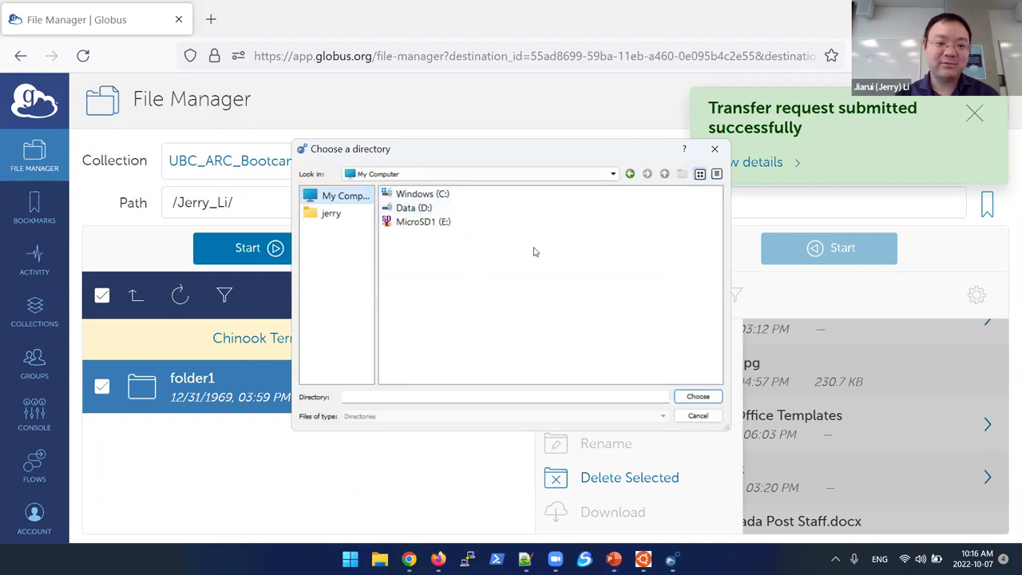
{"action": "left_click", "coordinate": [716, 150]}
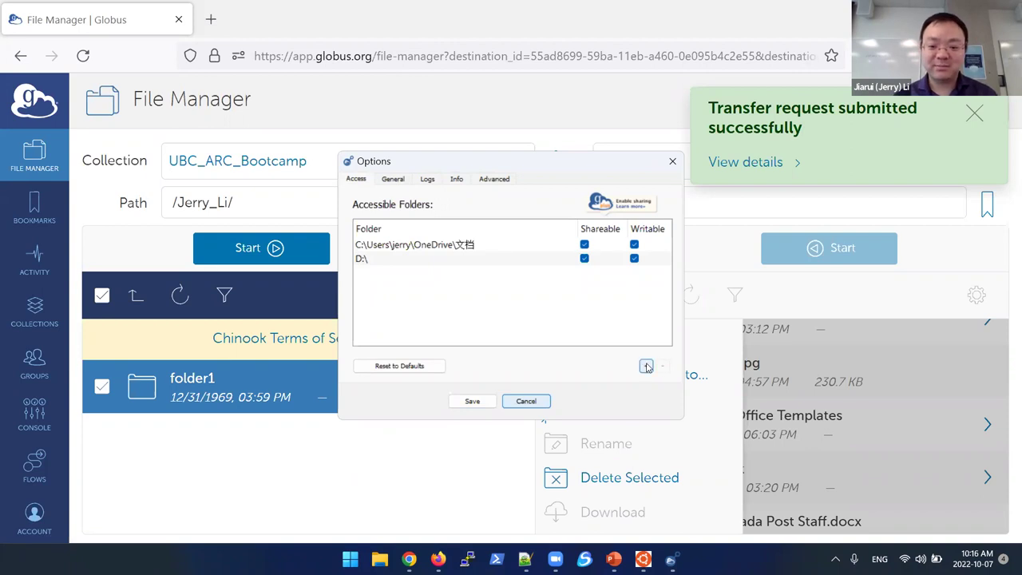
{"action": "left_click", "coordinate": [646, 365]}
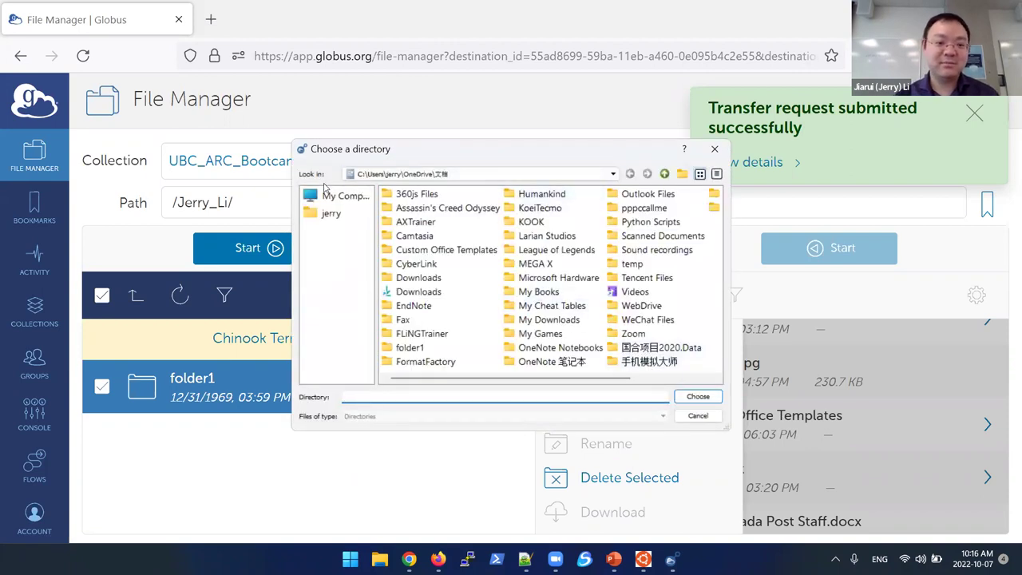
{"action": "left_click", "coordinate": [714, 149]}
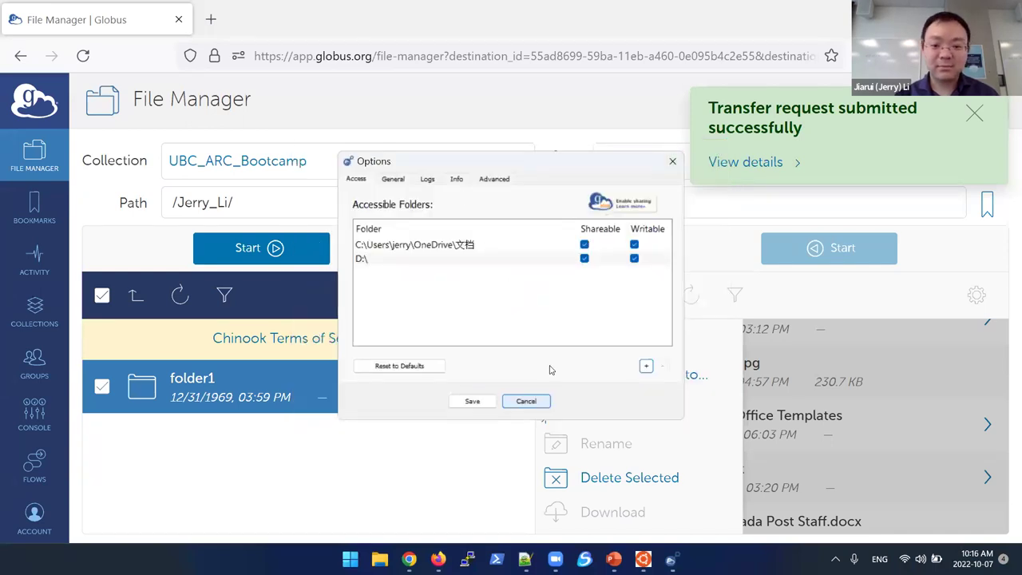
{"action": "left_click", "coordinate": [645, 366]}
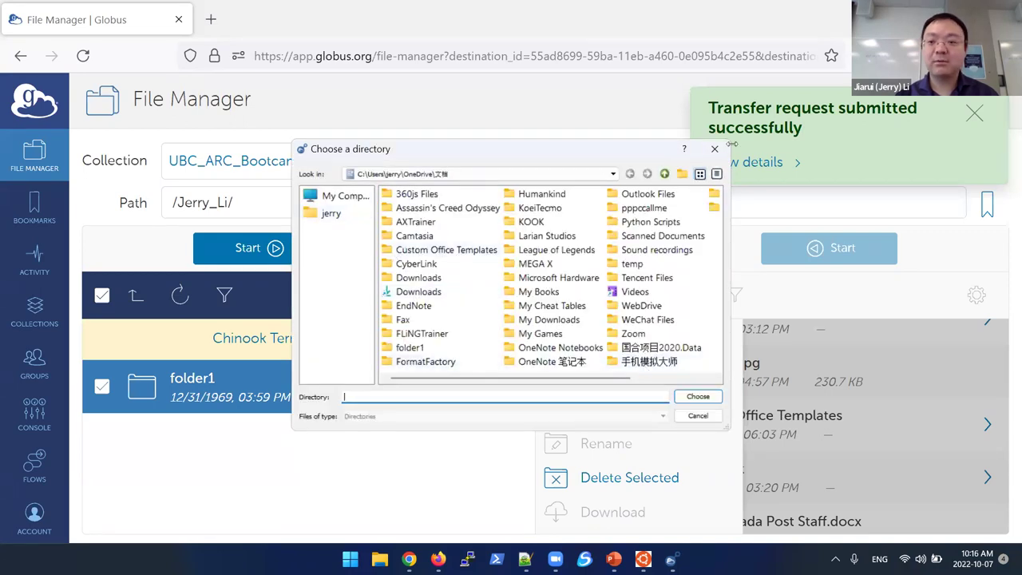
{"action": "left_click", "coordinate": [715, 149]}
{"action": "left_click", "coordinate": [658, 162]}
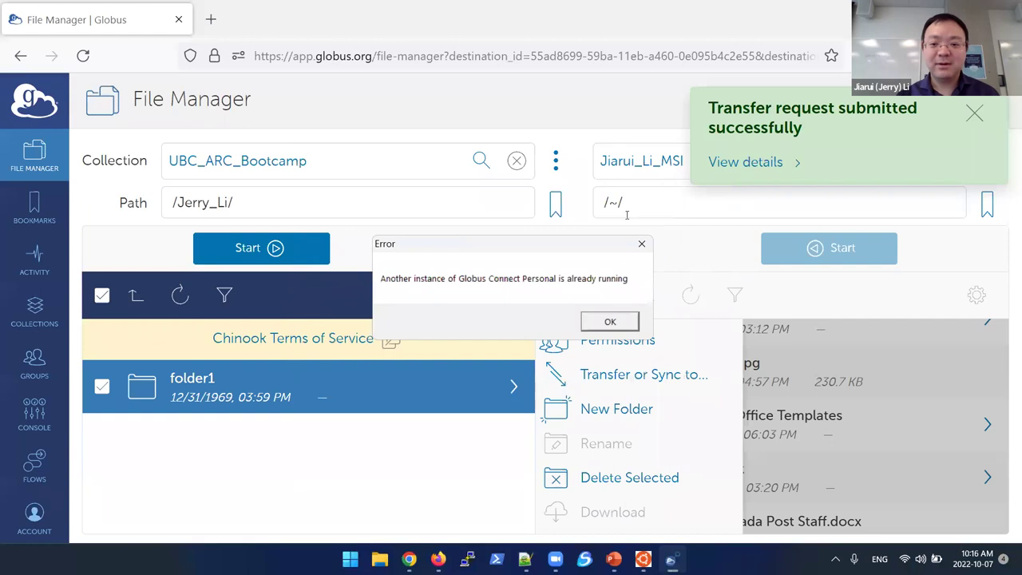
{"action": "left_click", "coordinate": [610, 321]}
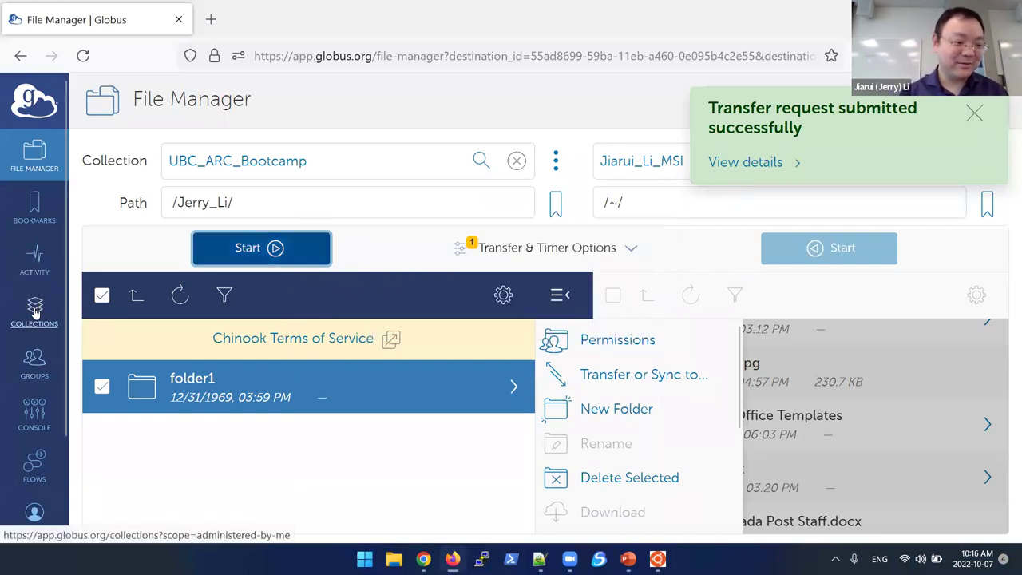
Step: Browse the collections listed under Administered By You
{"action": "left_click", "coordinate": [35, 307]}
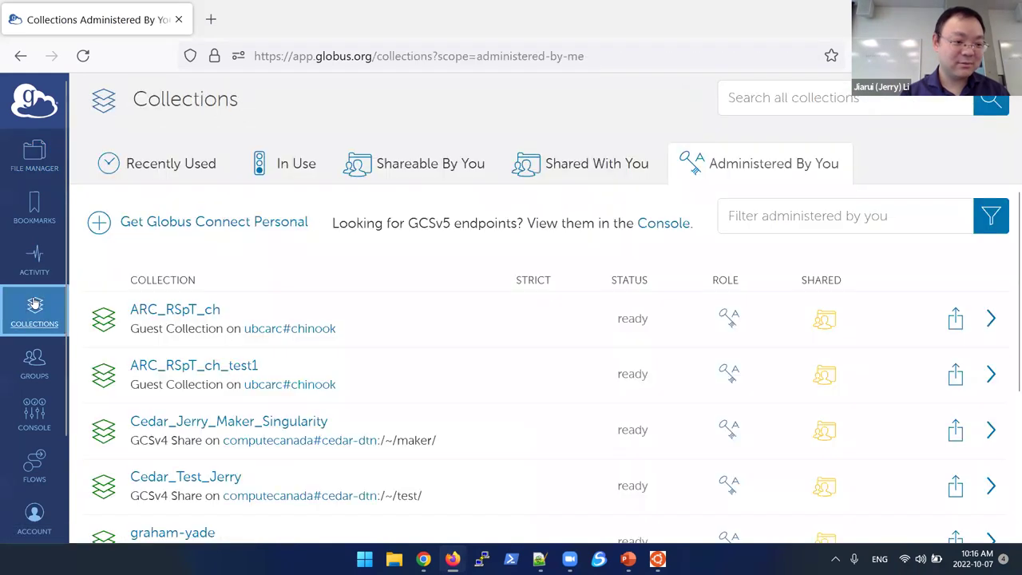
{"action": "left_click", "coordinate": [750, 167]}
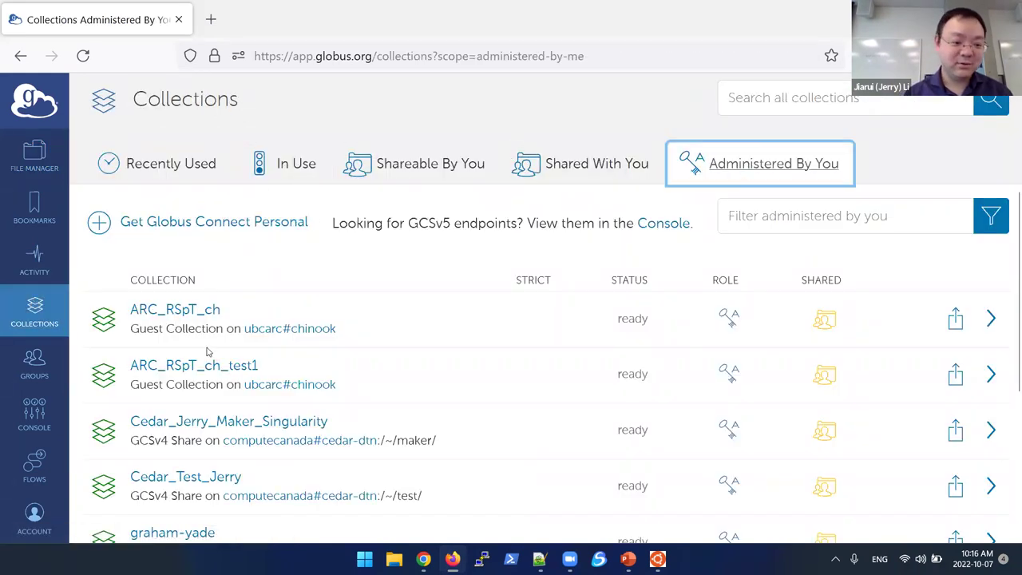
{"action": "scroll", "coordinate": [204, 328], "scroll_direction": "down", "scroll_amount": 3}
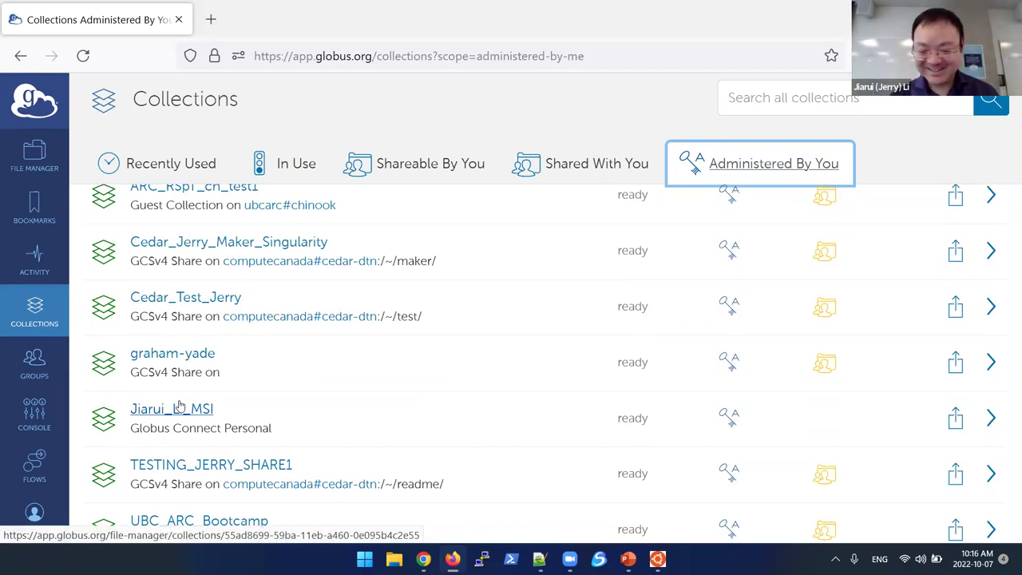
{"action": "scroll", "coordinate": [287, 436], "scroll_direction": "down", "scroll_amount": 1}
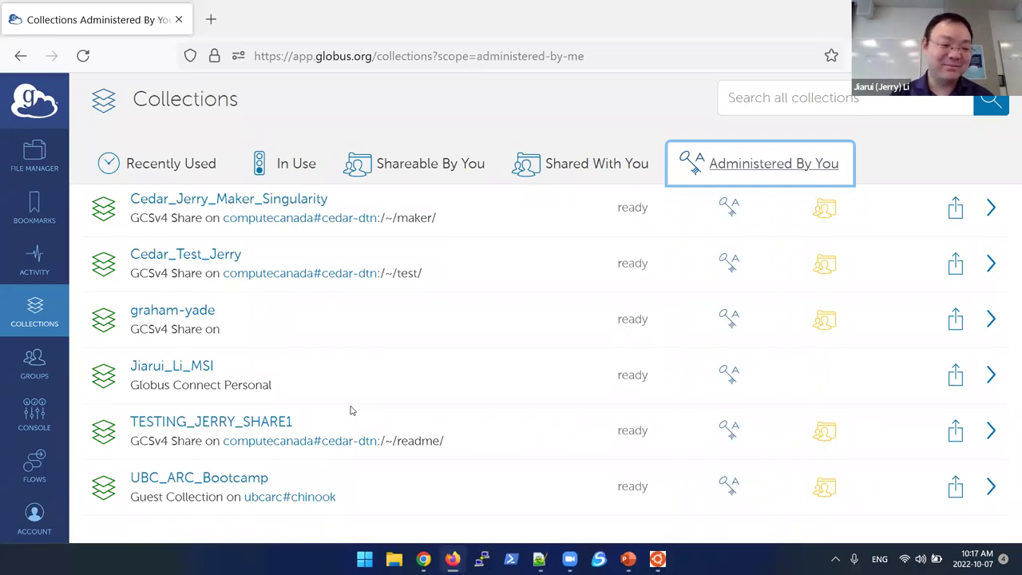
{"action": "scroll", "coordinate": [351, 411], "scroll_direction": "up", "scroll_amount": 5}
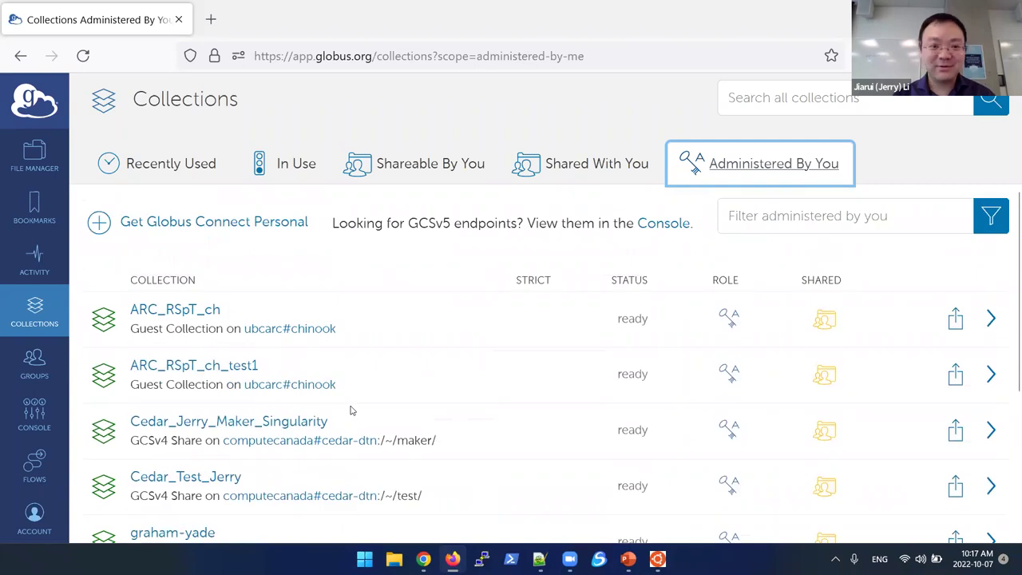
Step: Return to File Manager, then advance the presentation to slide 30's Chinook-with-Globus tips
{"action": "left_click", "coordinate": [34, 154]}
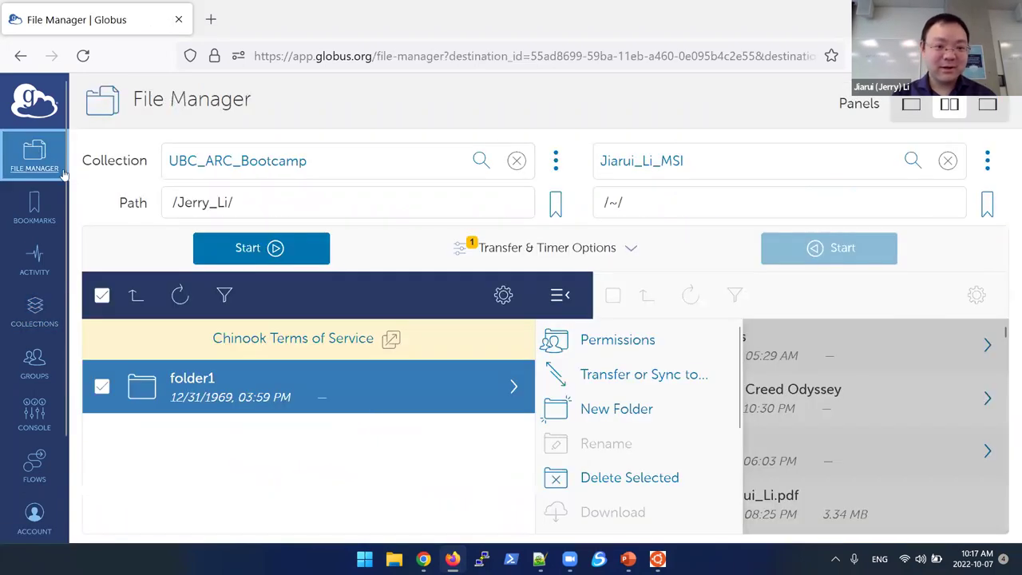
{"action": "left_click", "coordinate": [628, 558]}
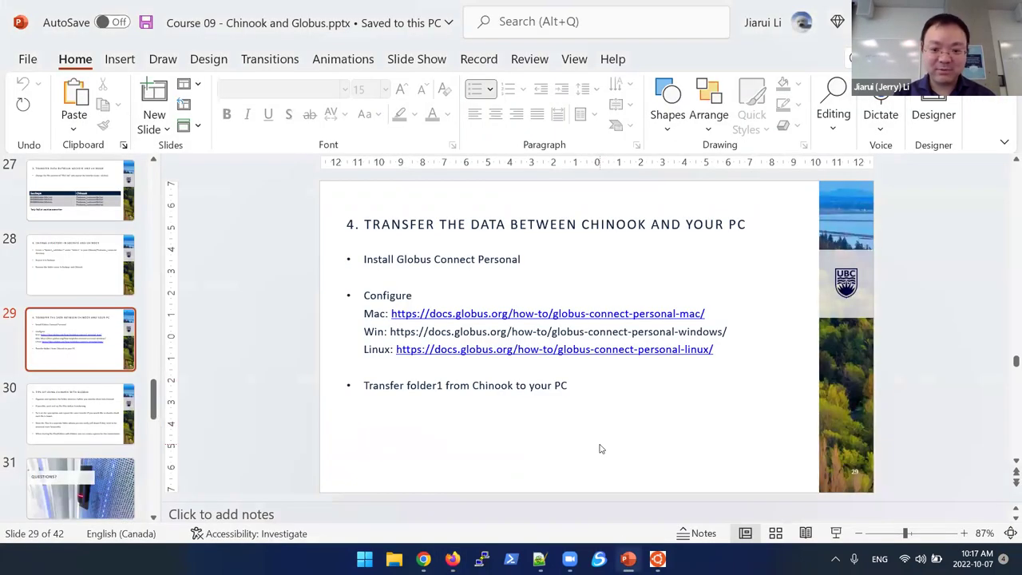
{"action": "scroll", "coordinate": [601, 444], "scroll_direction": "down", "scroll_amount": 1}
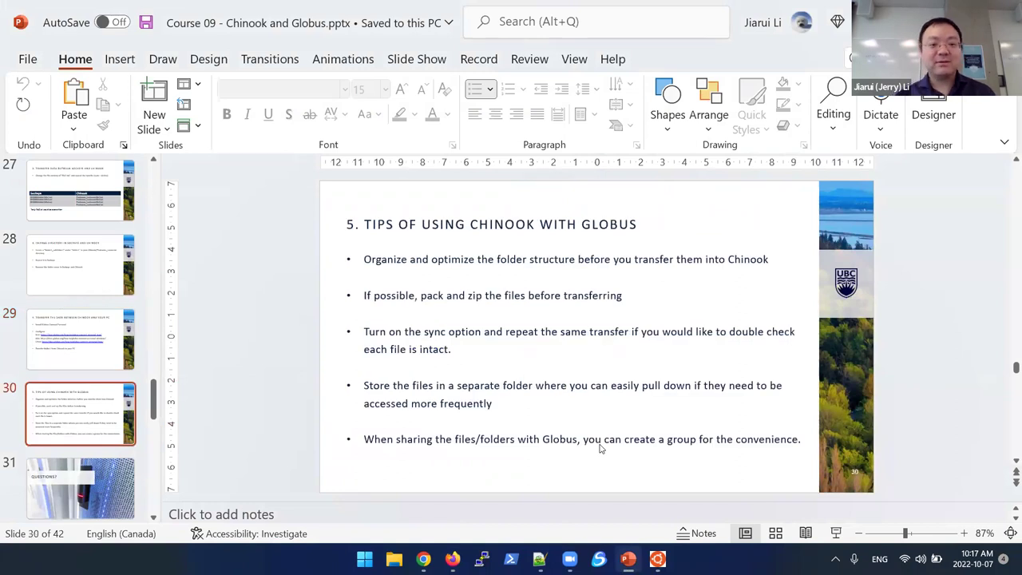